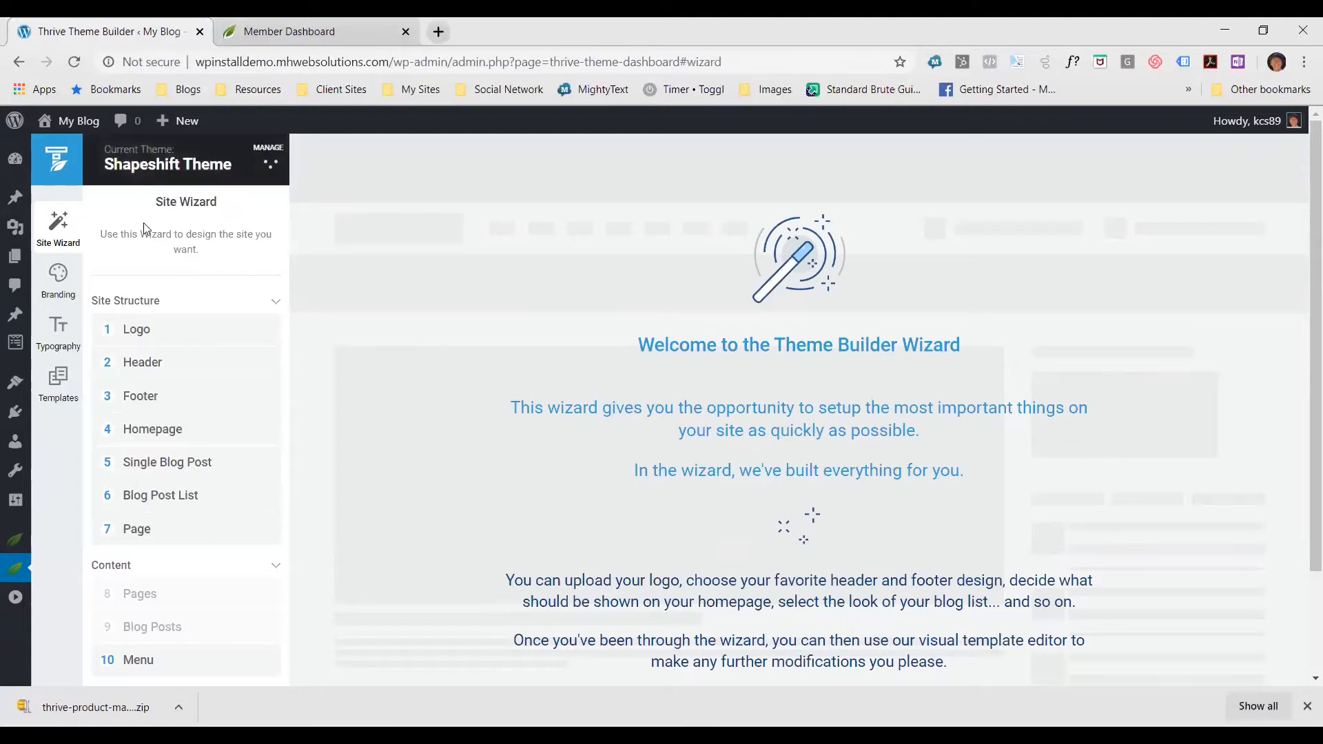
Upload the image "Logo 2 10-29-2019" as the site logo and continue to the header selection
{"action": "left_click", "coordinate": [145, 336]}
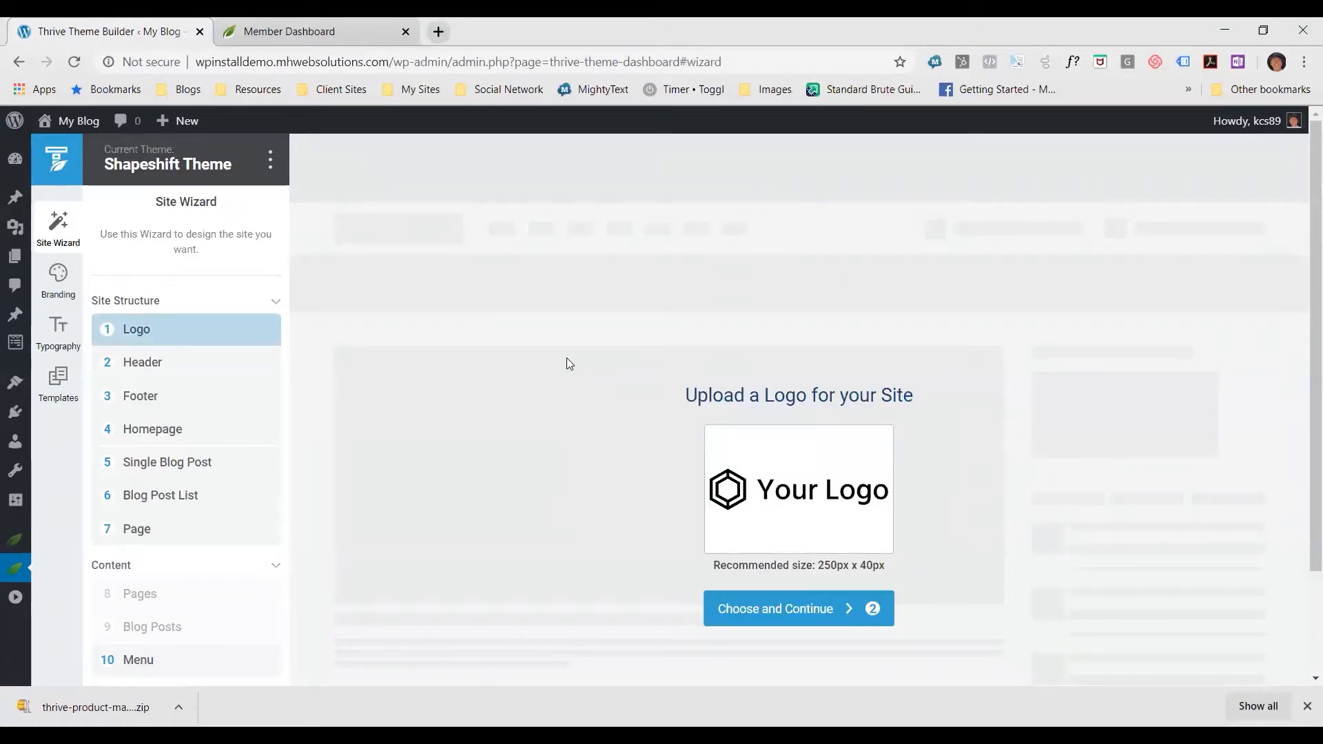
{"action": "left_click", "coordinate": [780, 505]}
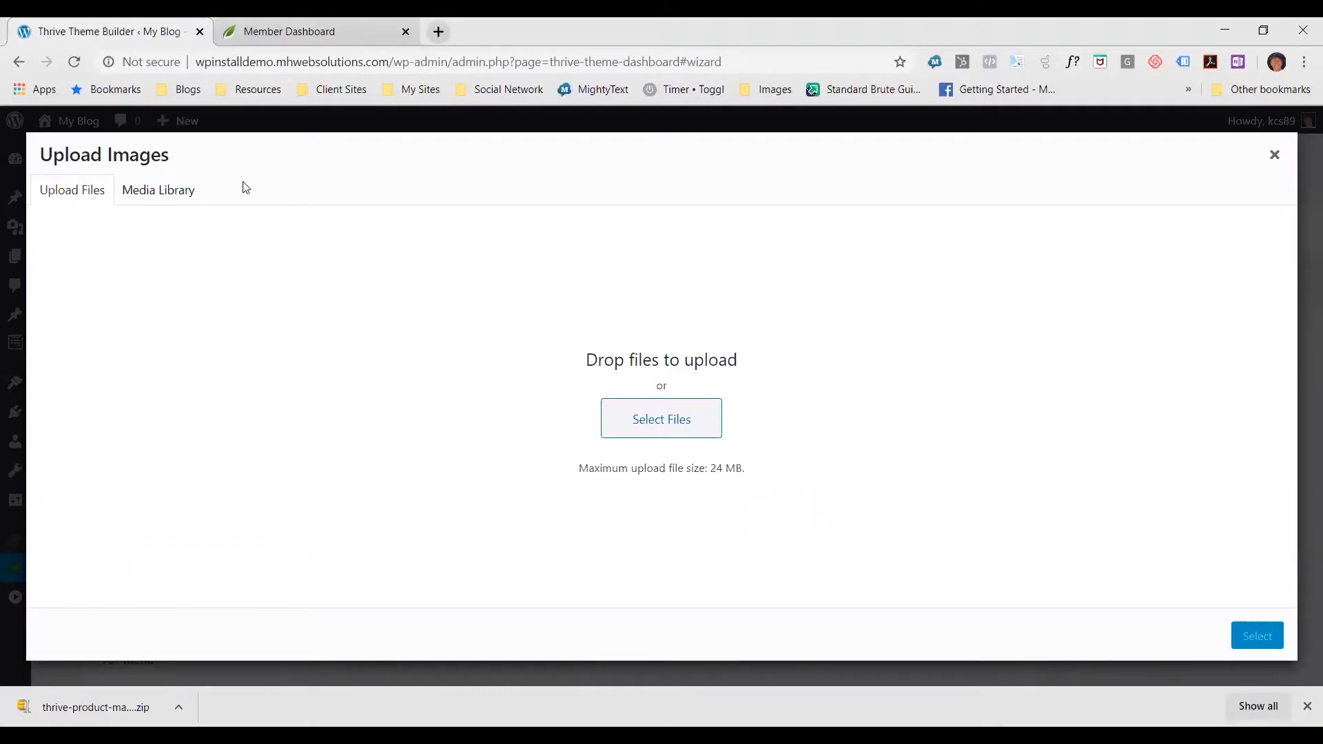
{"action": "left_click", "coordinate": [648, 422]}
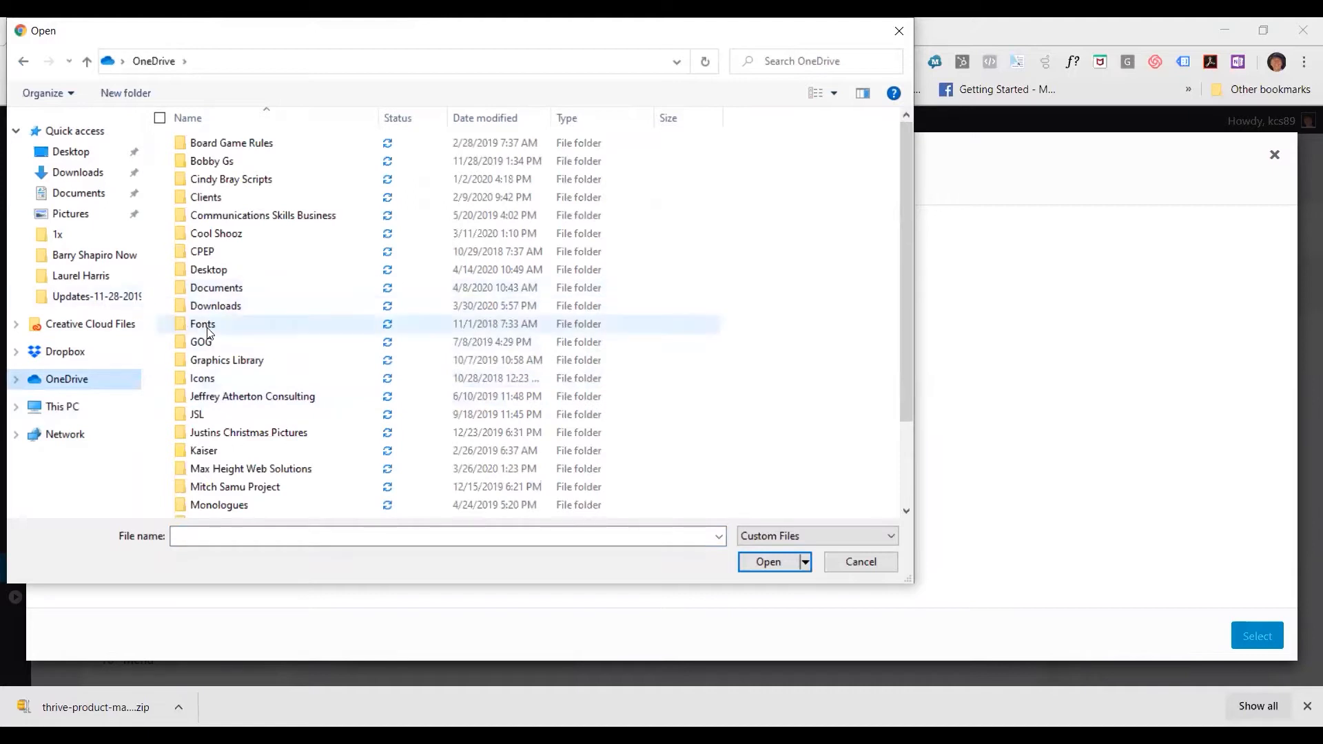
{"action": "scroll", "coordinate": [255, 386], "scroll_direction": "down", "scroll_amount": 1}
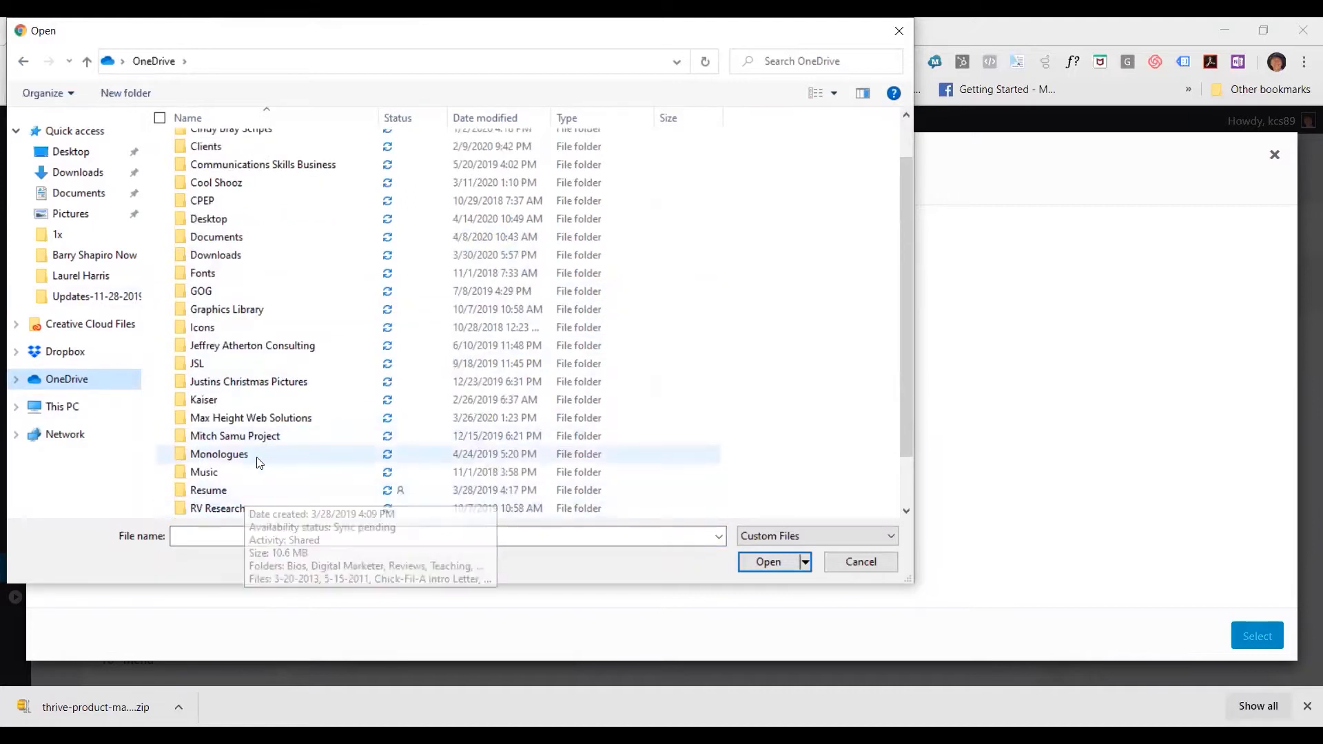
{"action": "double_click", "coordinate": [209, 419]}
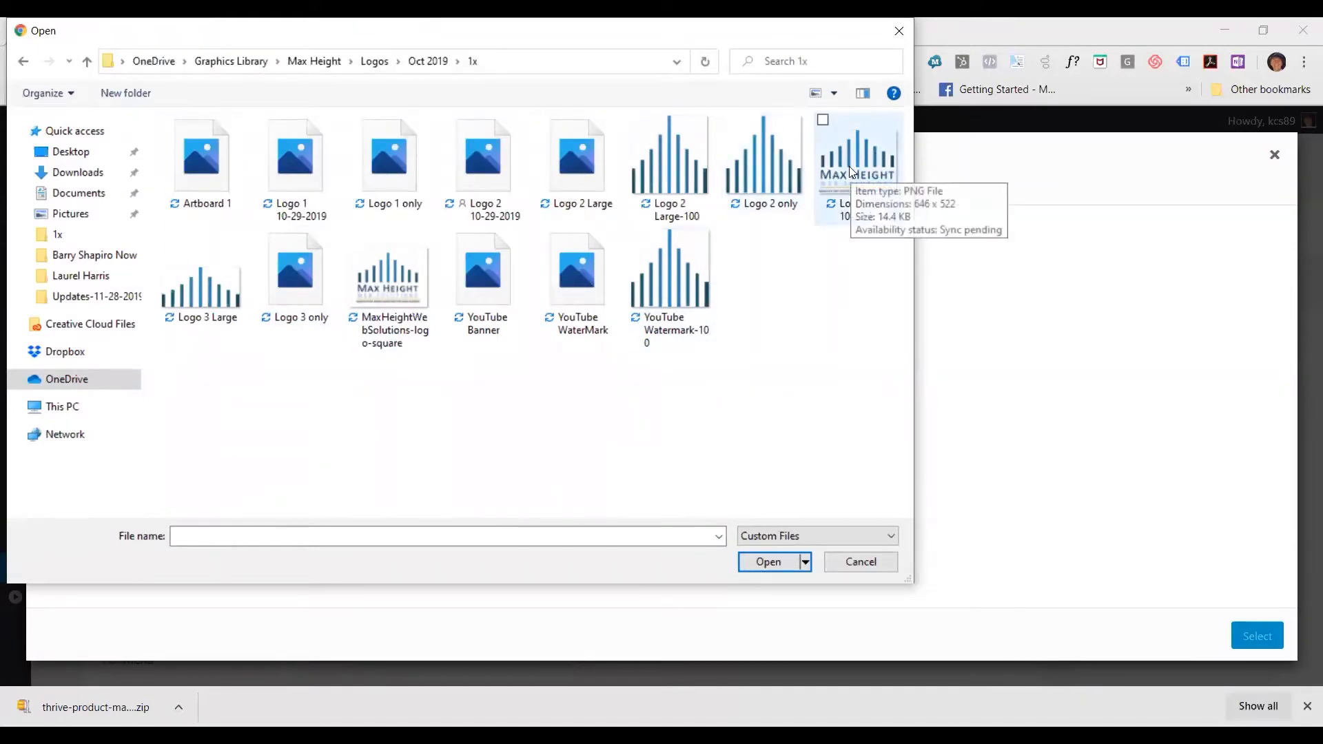
{"action": "left_click", "coordinate": [389, 180]}
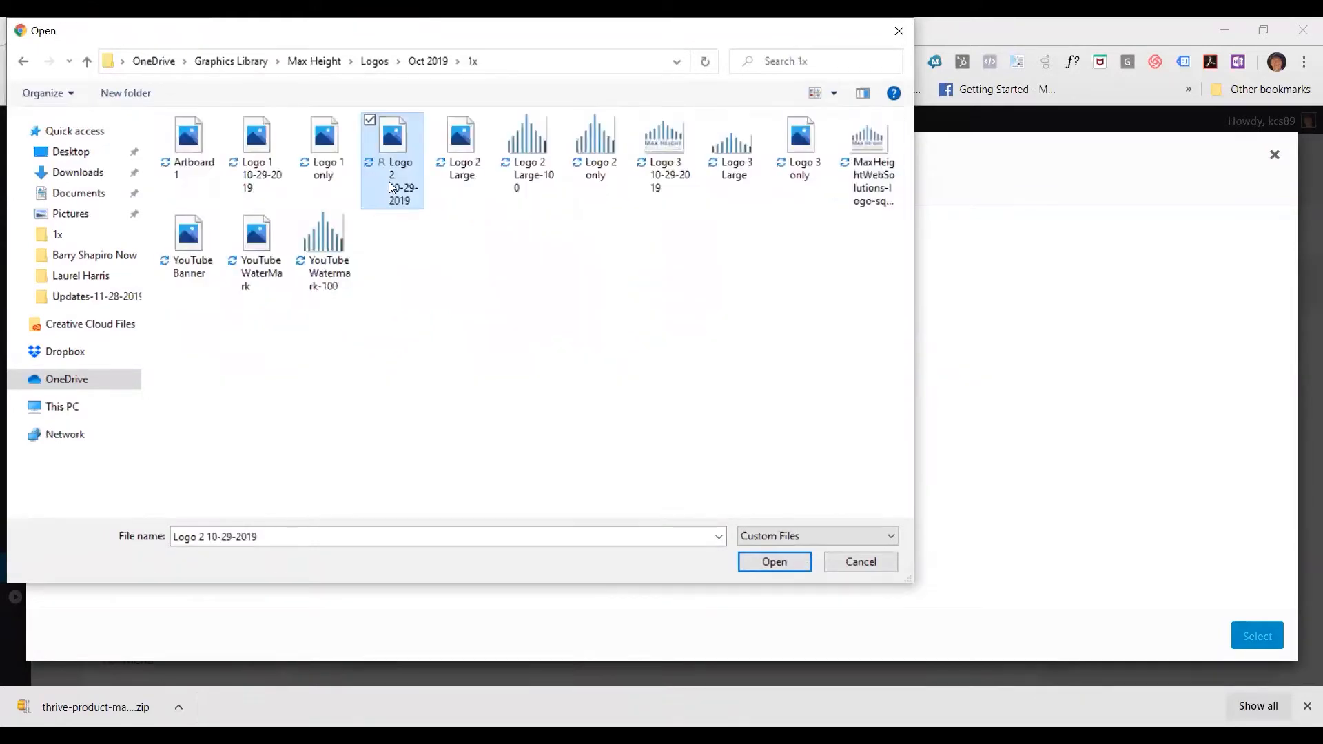
{"action": "left_click", "coordinate": [764, 564]}
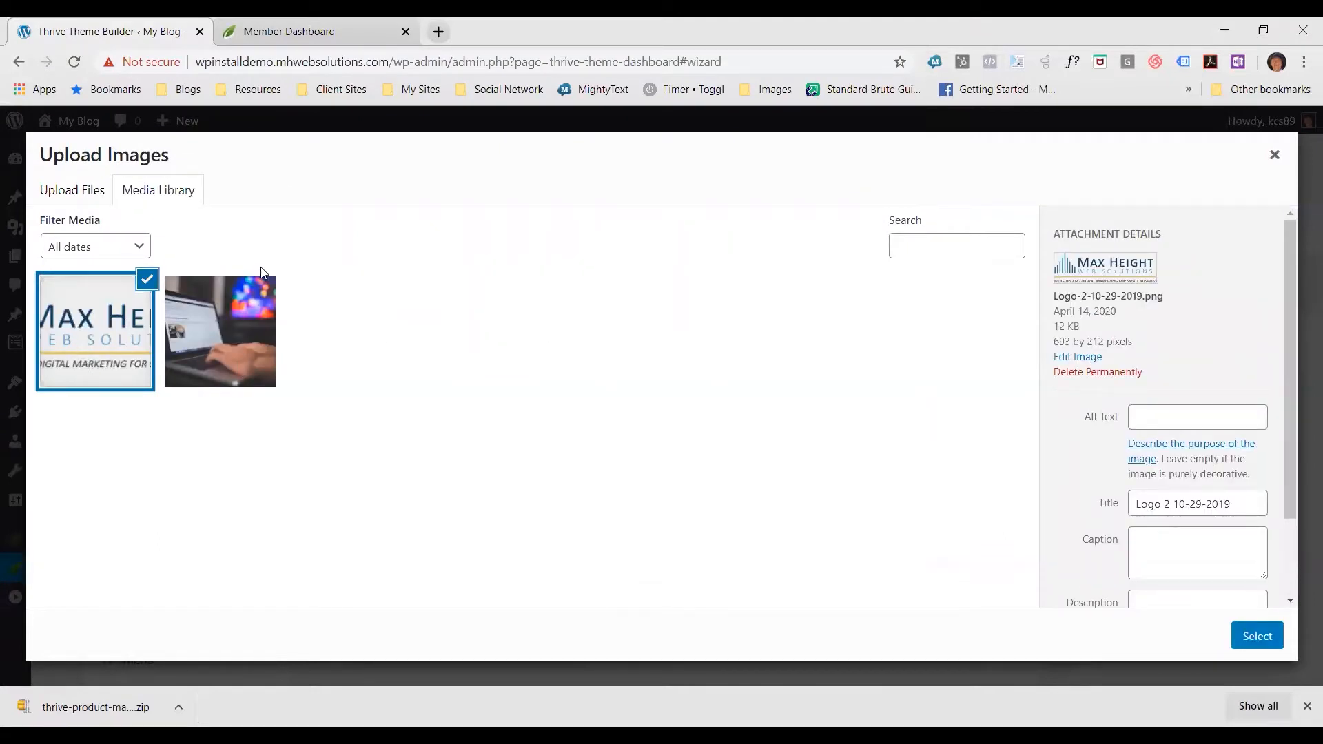
{"action": "left_click", "coordinate": [1256, 636]}
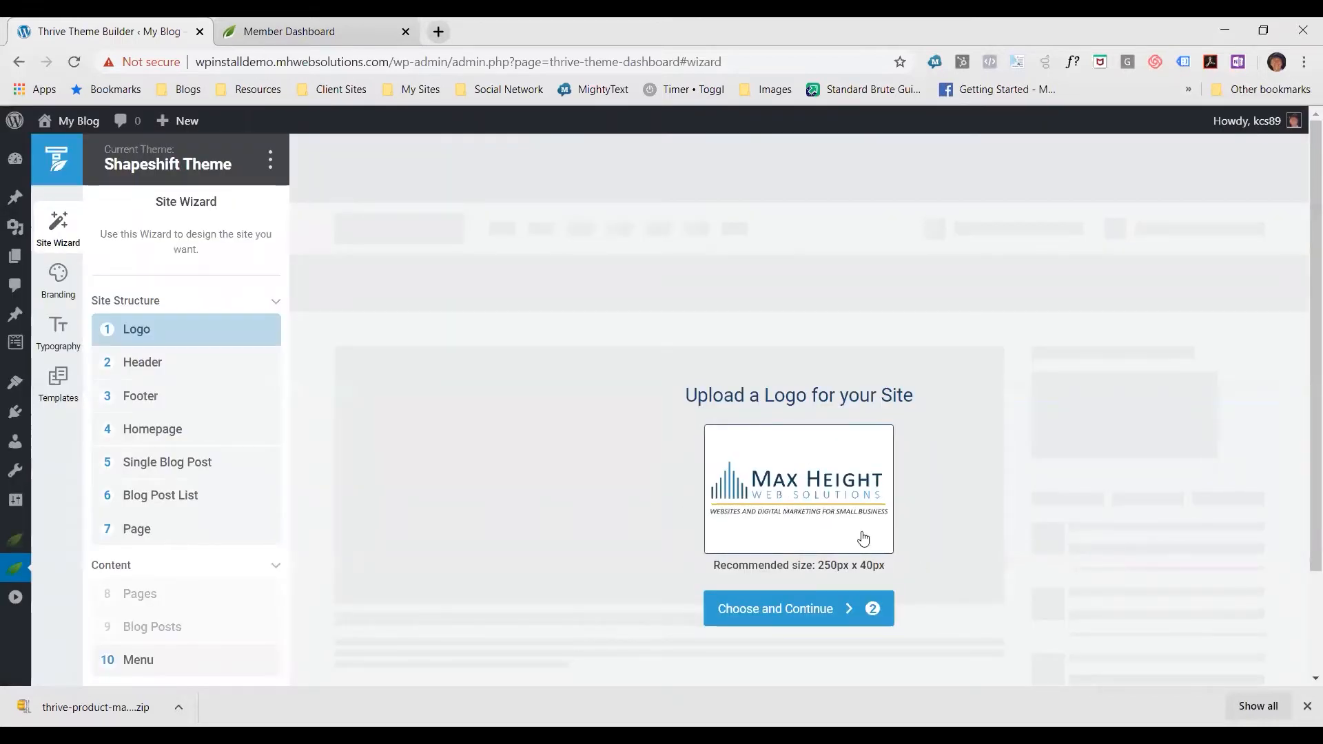
{"action": "left_click", "coordinate": [771, 612]}
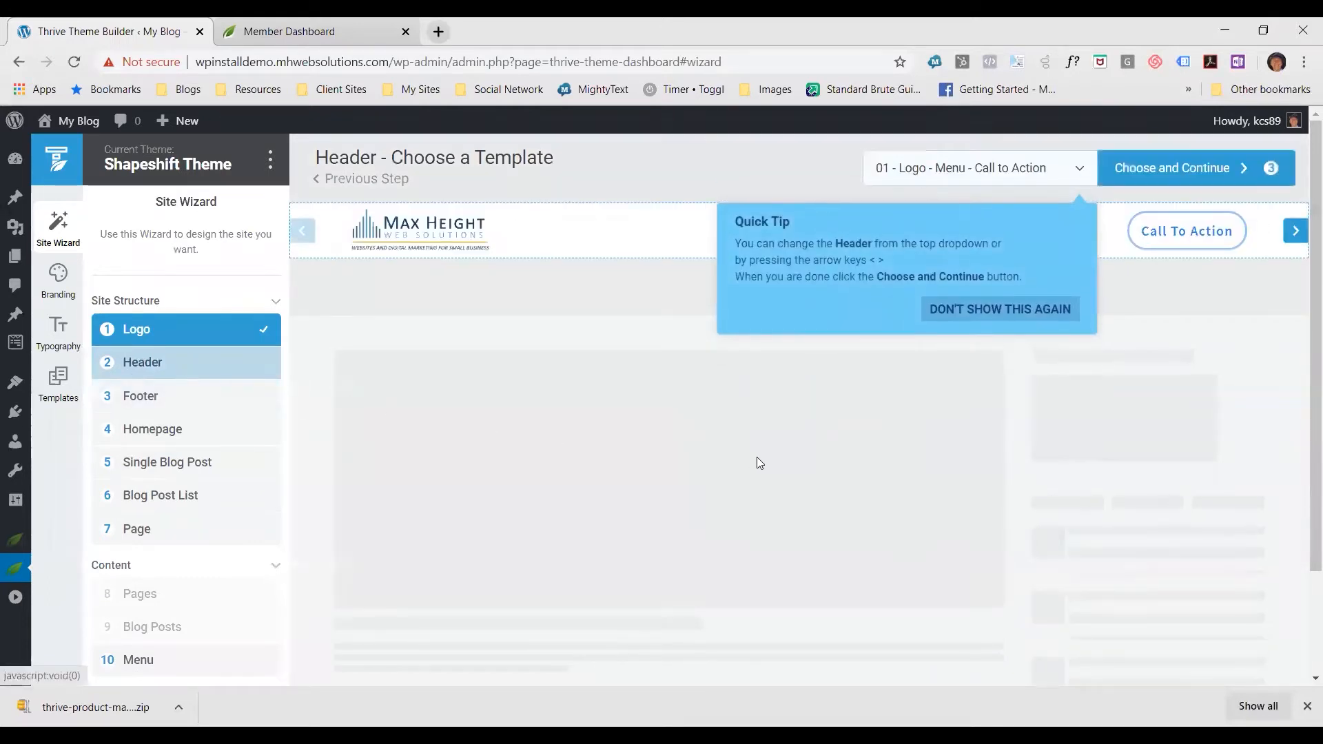
Permanently dismiss the header tip, then choose the Double 02 header template and continue to the footer selection
{"action": "left_click", "coordinate": [999, 310]}
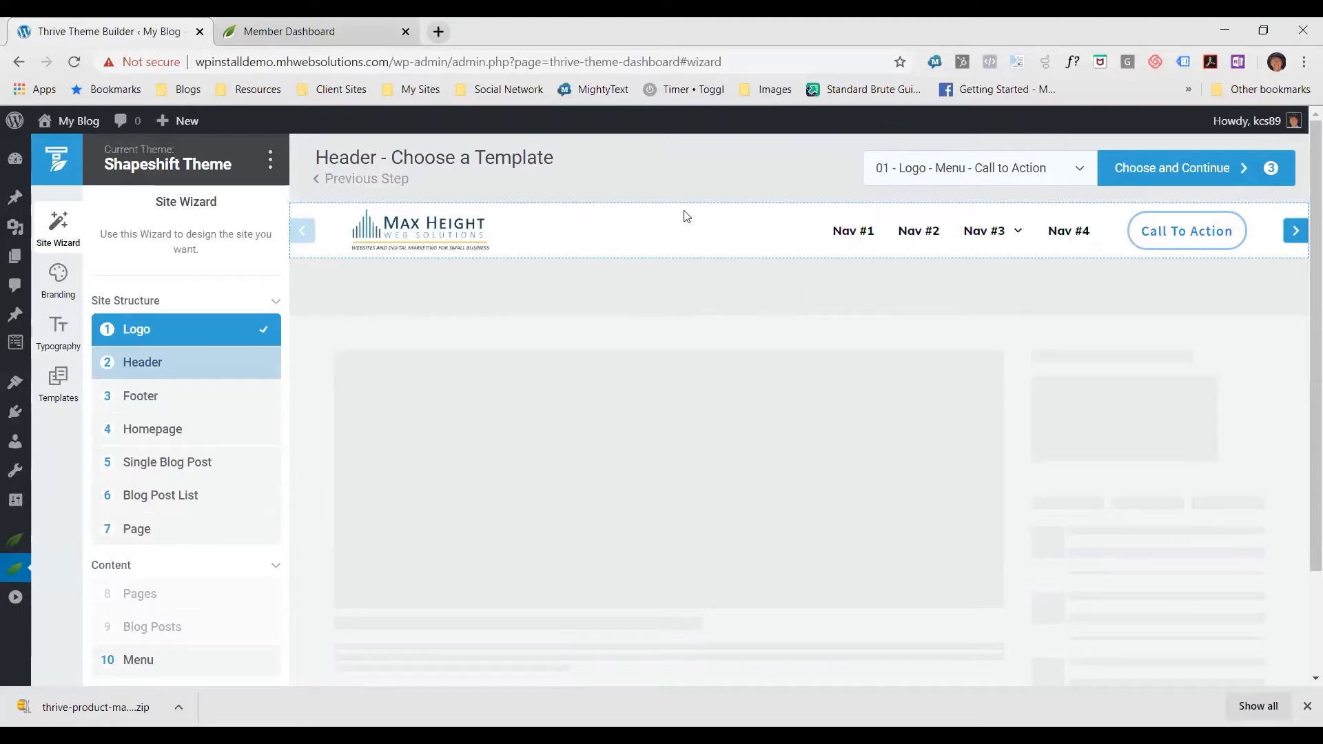
{"action": "left_click", "coordinate": [1079, 167]}
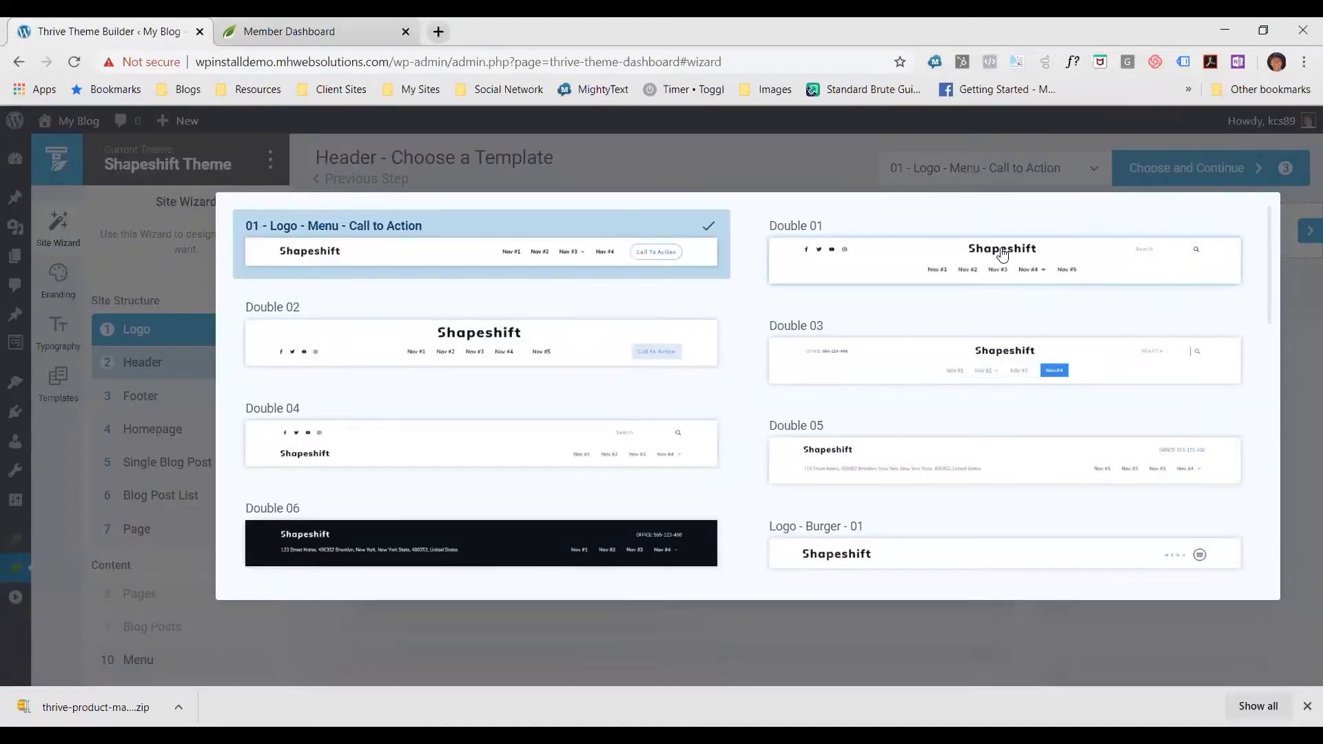
{"action": "scroll", "coordinate": [996, 278], "scroll_direction": "down", "scroll_amount": 4}
{"action": "scroll", "coordinate": [995, 278], "scroll_direction": "down", "scroll_amount": 9}
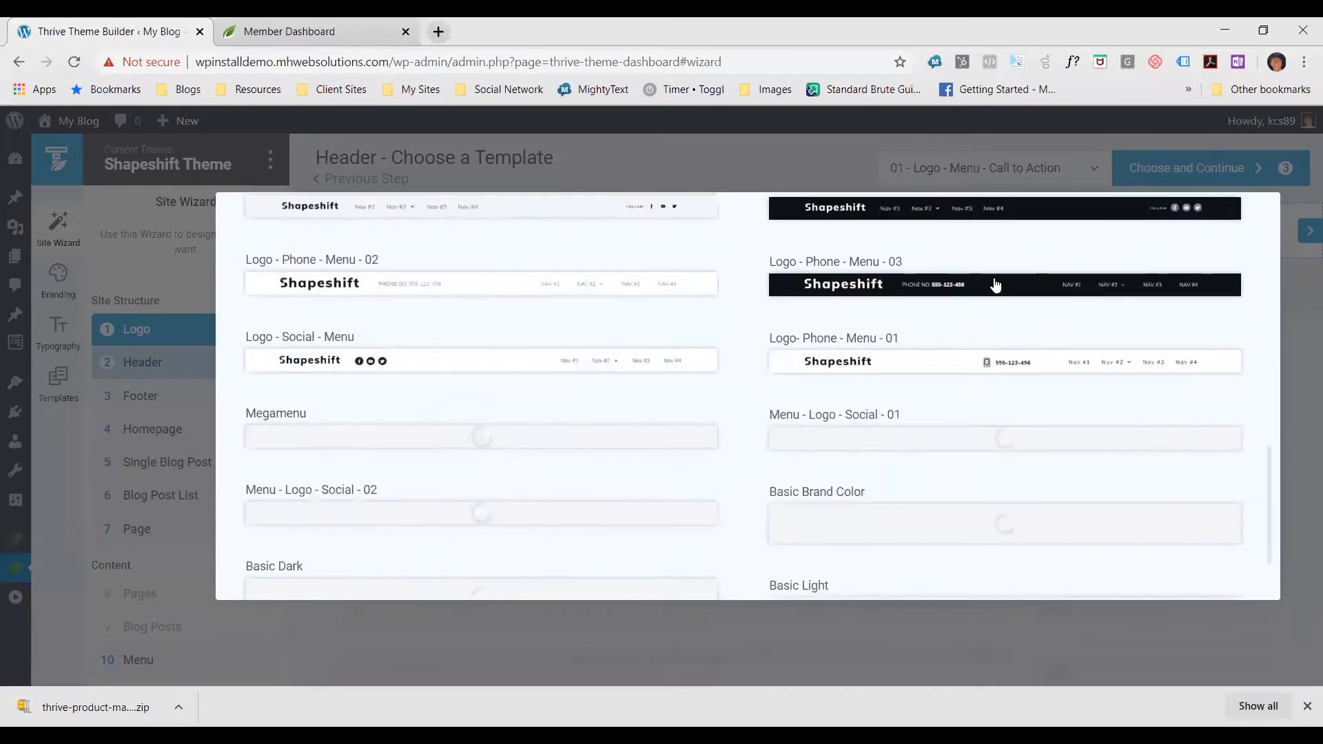
{"action": "scroll", "coordinate": [972, 351], "scroll_direction": "up", "scroll_amount": 12}
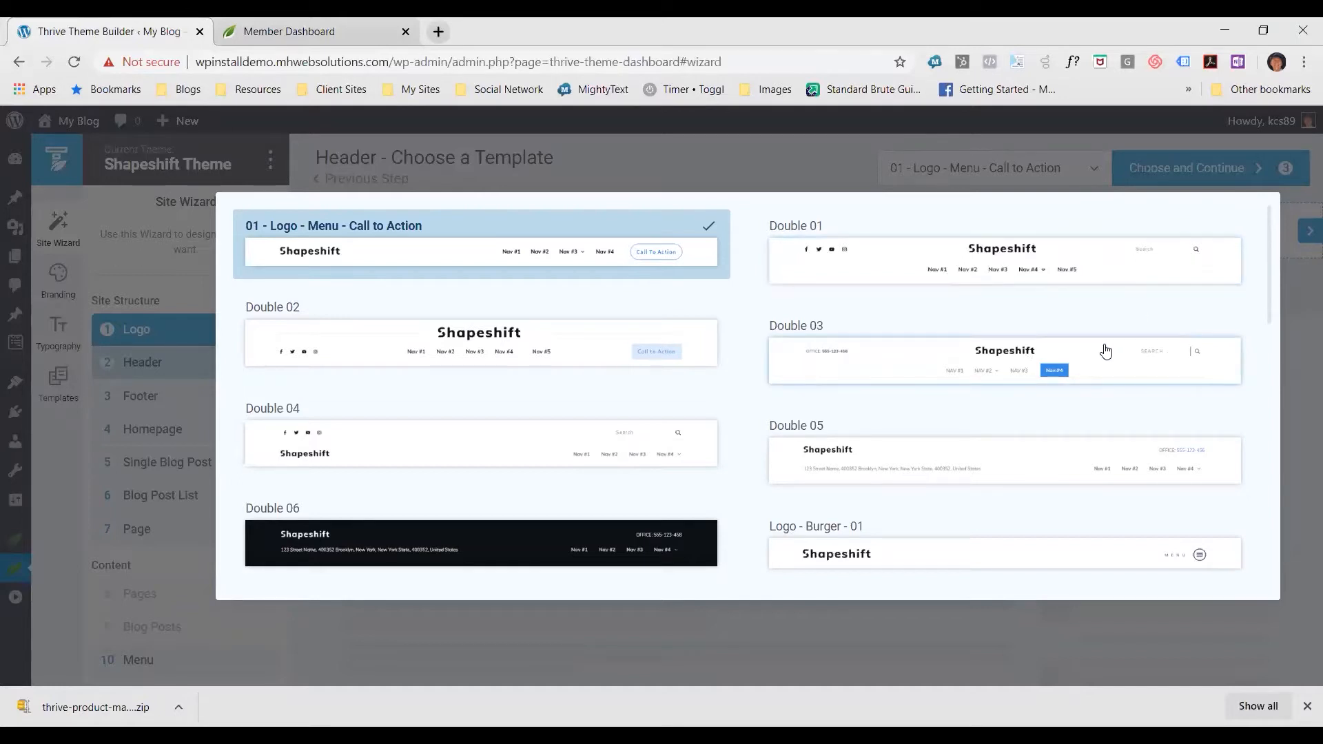
{"action": "left_click", "coordinate": [502, 340]}
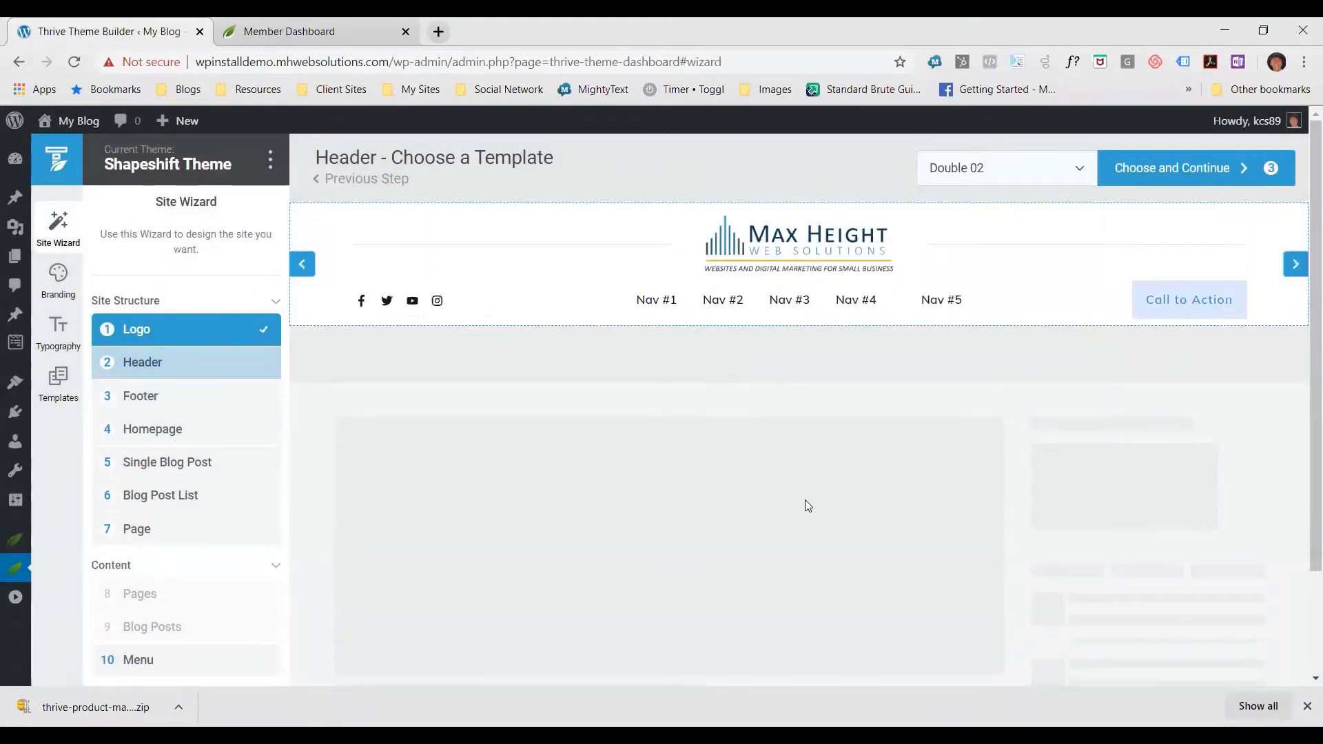
{"action": "left_click", "coordinate": [1179, 182]}
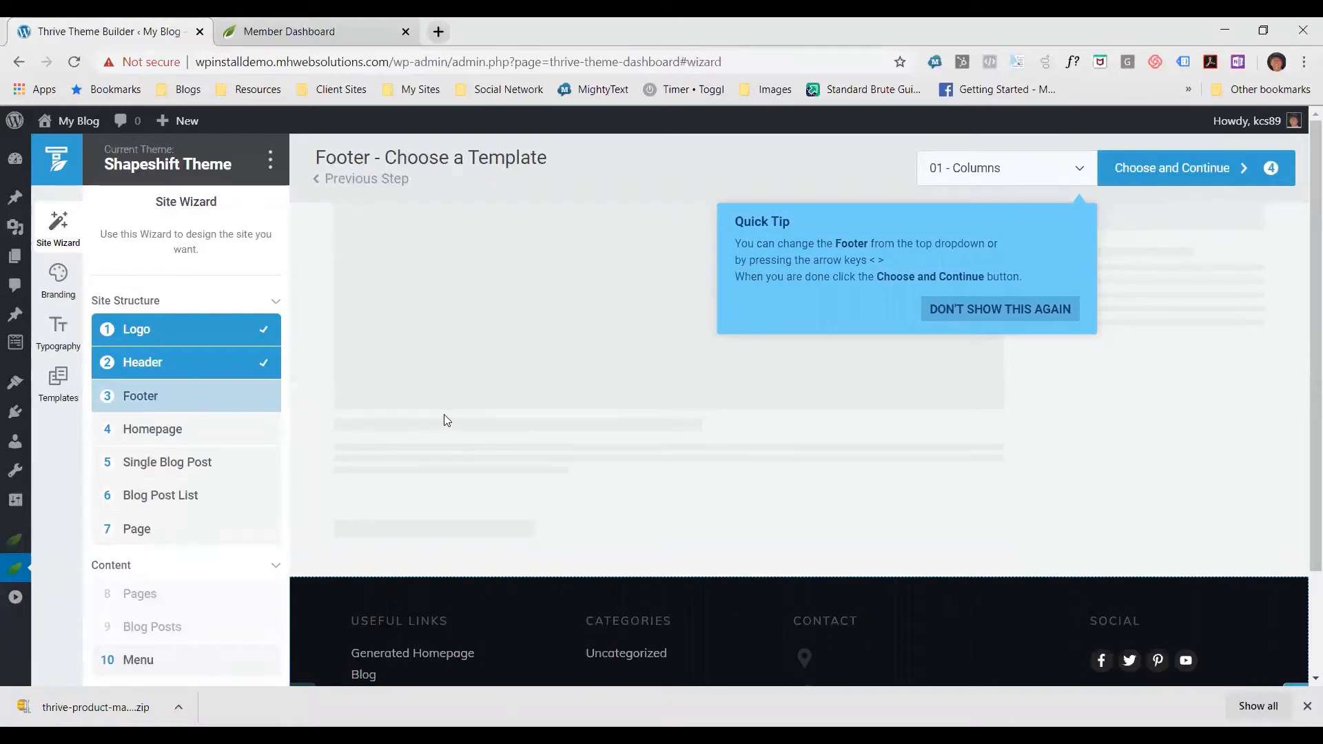
Permanently dismiss the footer tip and preview the whole 01 - Columns footer template
{"action": "left_click", "coordinate": [1001, 310]}
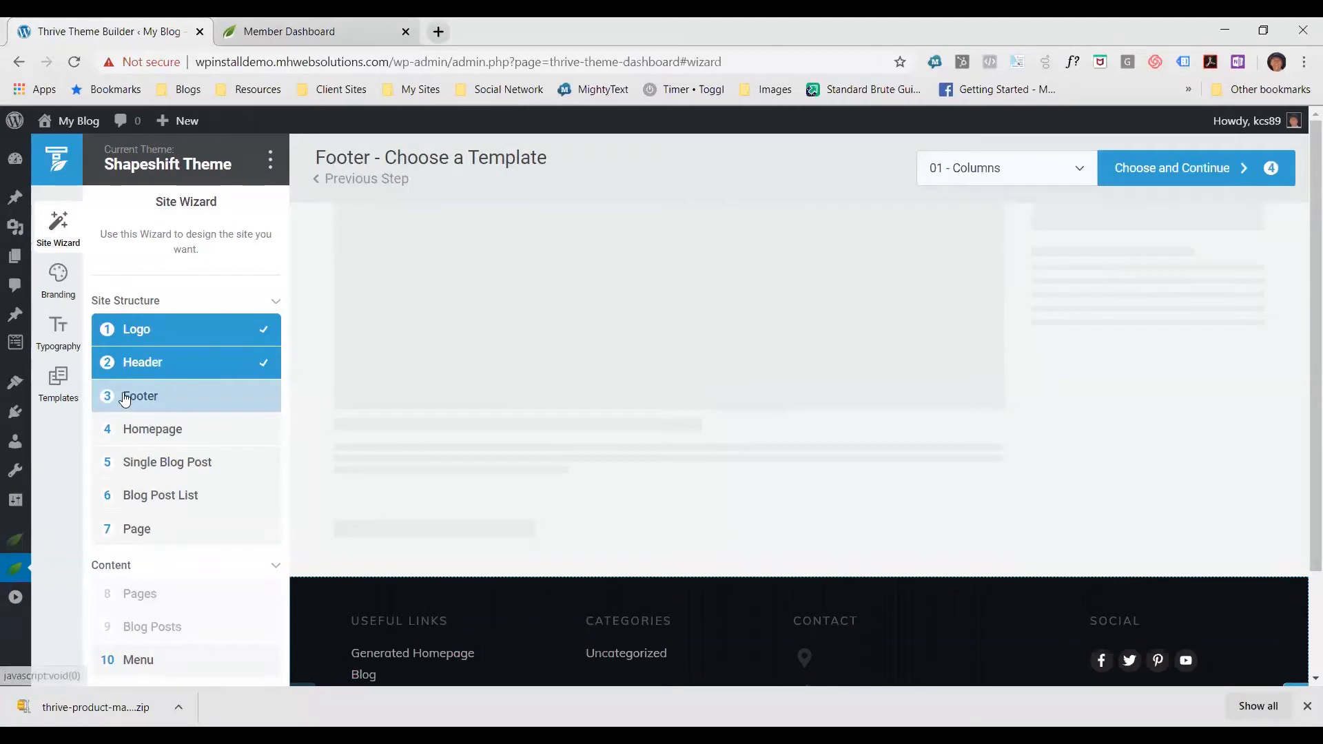
{"action": "scroll", "coordinate": [602, 517], "scroll_direction": "down", "scroll_amount": 2}
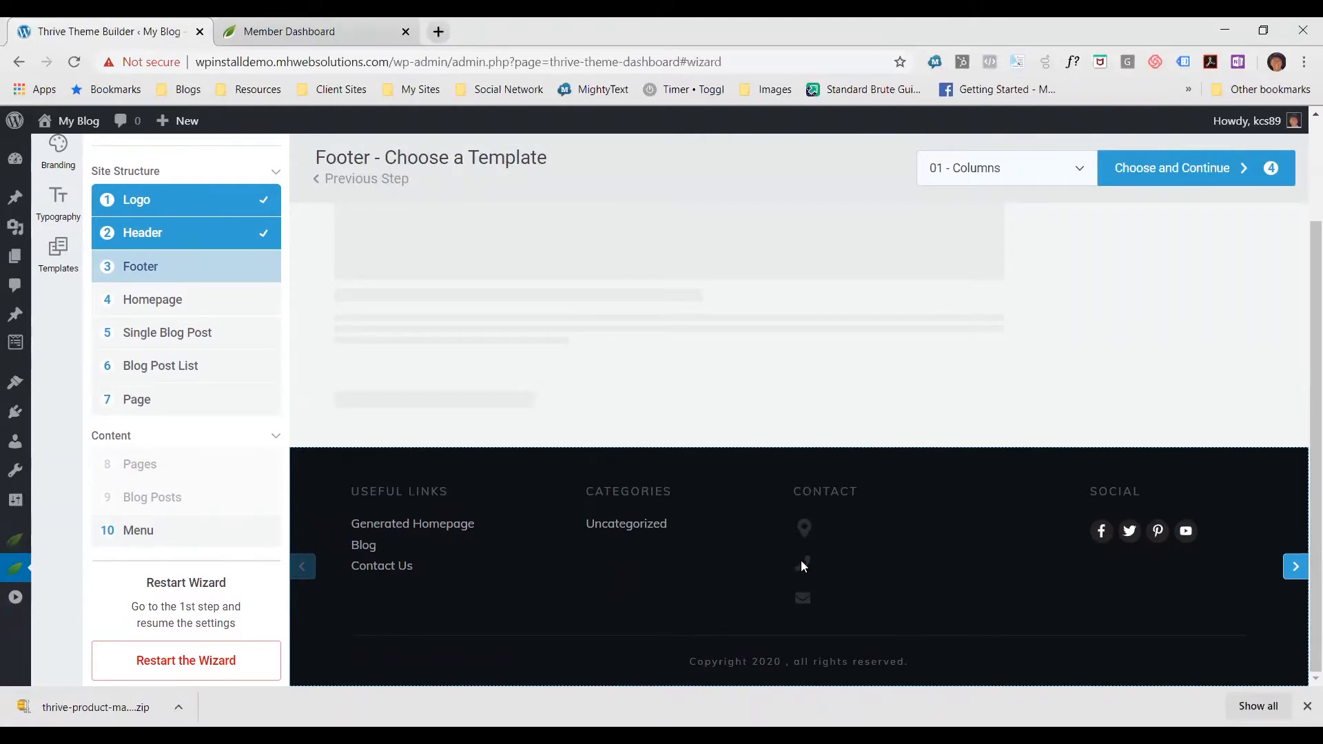
{"action": "scroll", "coordinate": [889, 561], "scroll_direction": "up", "scroll_amount": 2}
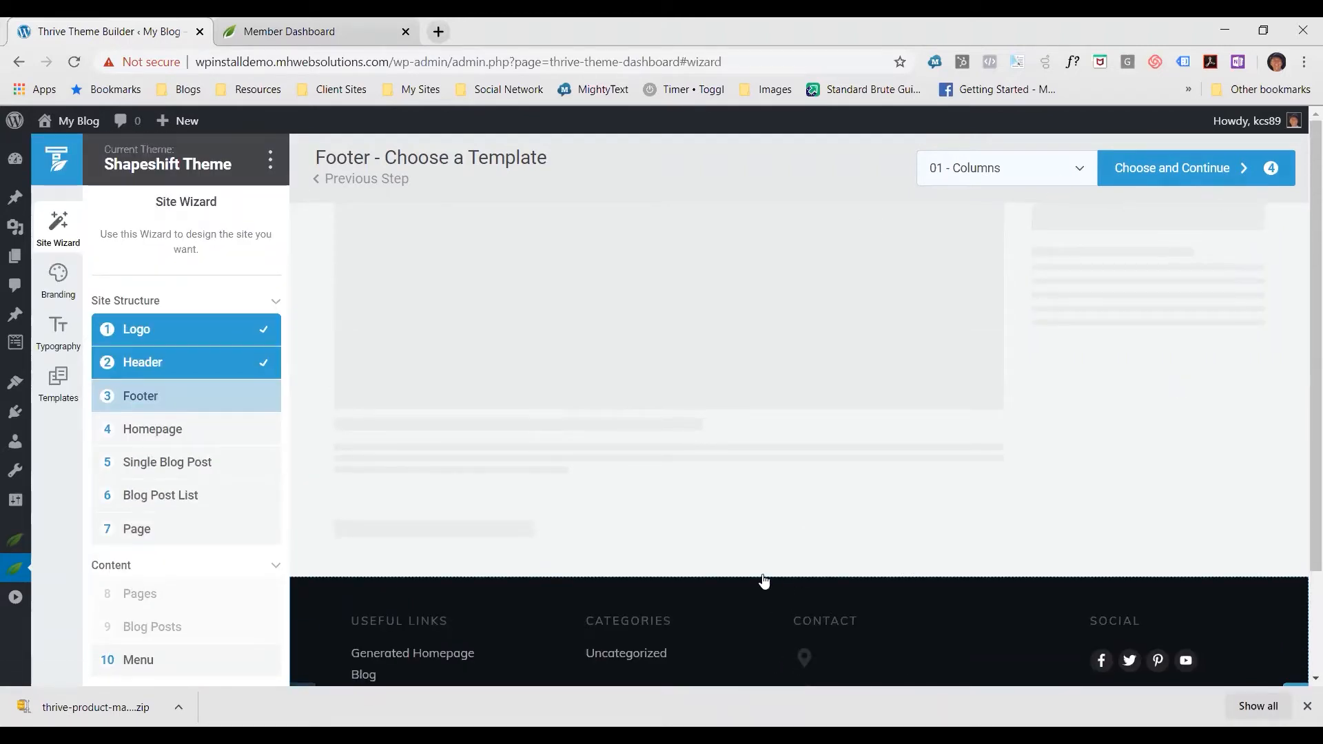
Browse the available footer templates, choose Centered Logo 02 and continue to the homepage selection
{"action": "left_click", "coordinate": [1079, 172]}
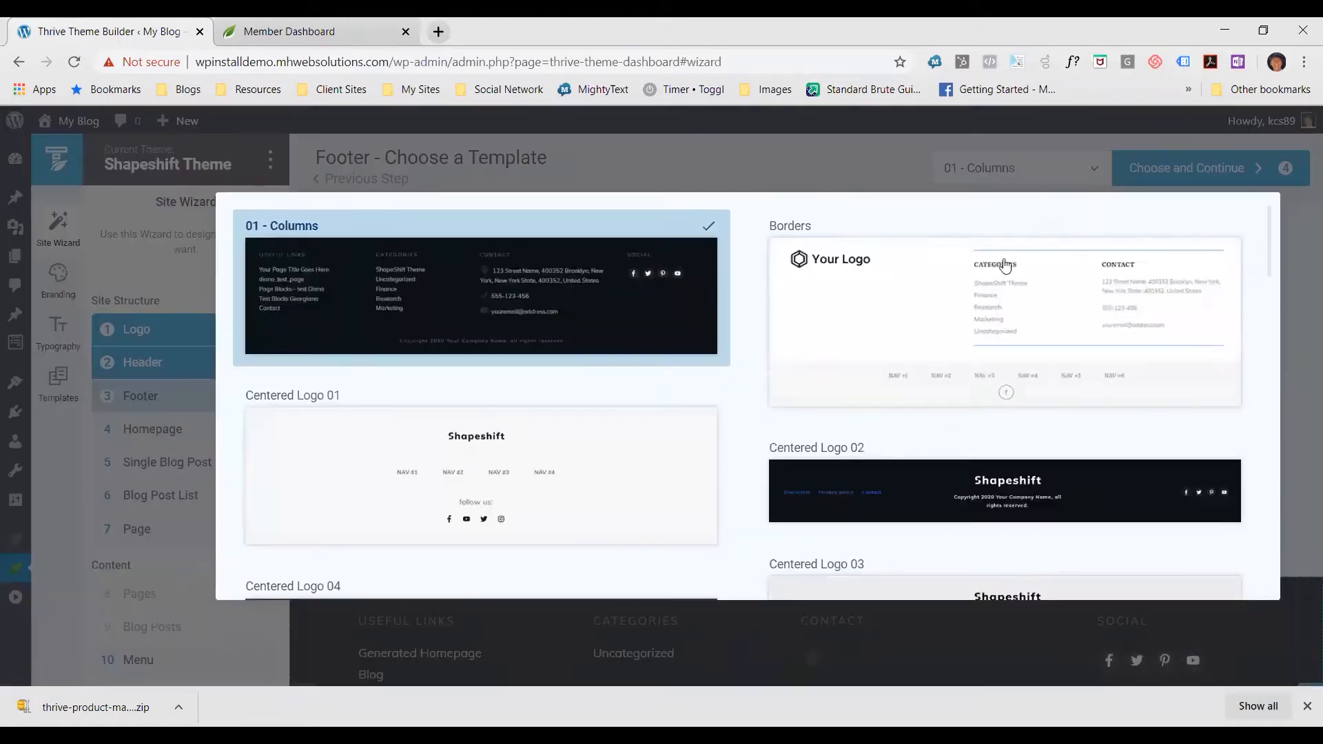
{"action": "scroll", "coordinate": [979, 285], "scroll_direction": "down", "scroll_amount": 10}
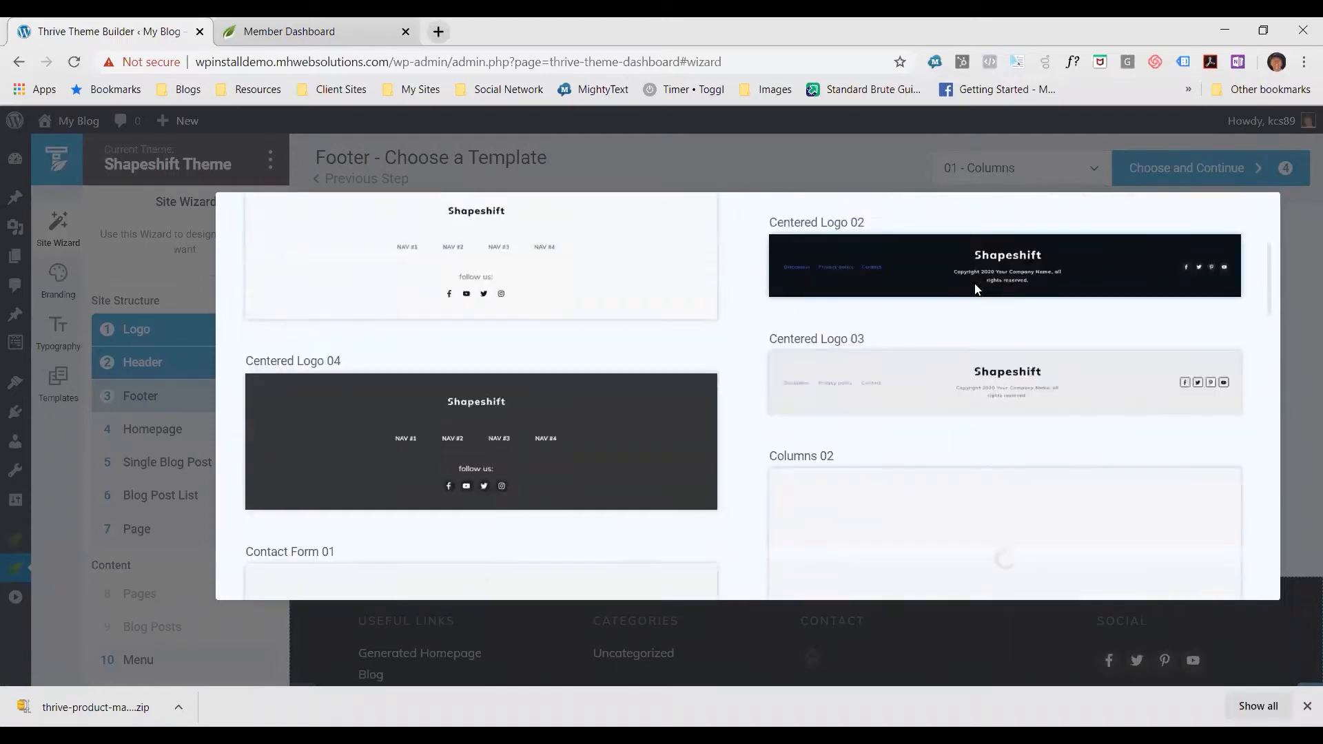
{"action": "scroll", "coordinate": [978, 304], "scroll_direction": "down", "scroll_amount": 10}
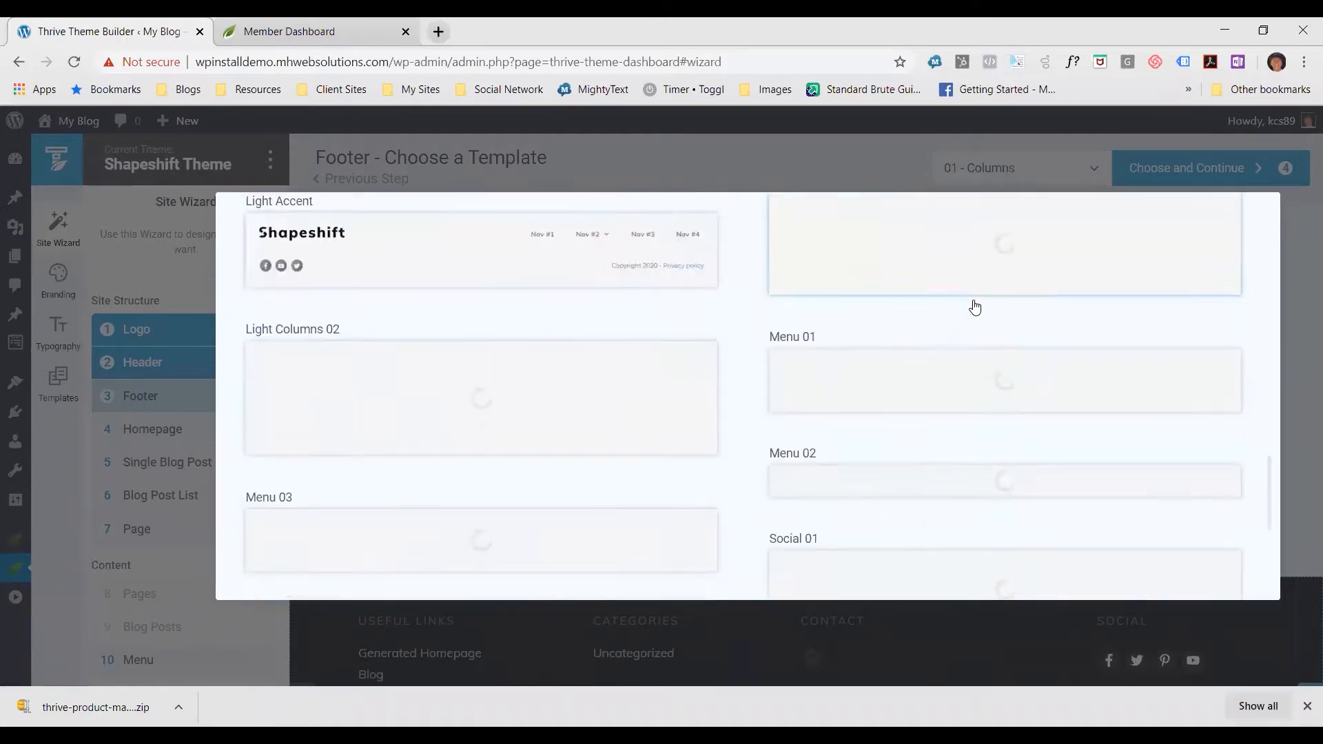
{"action": "scroll", "coordinate": [990, 296], "scroll_direction": "up", "scroll_amount": 10}
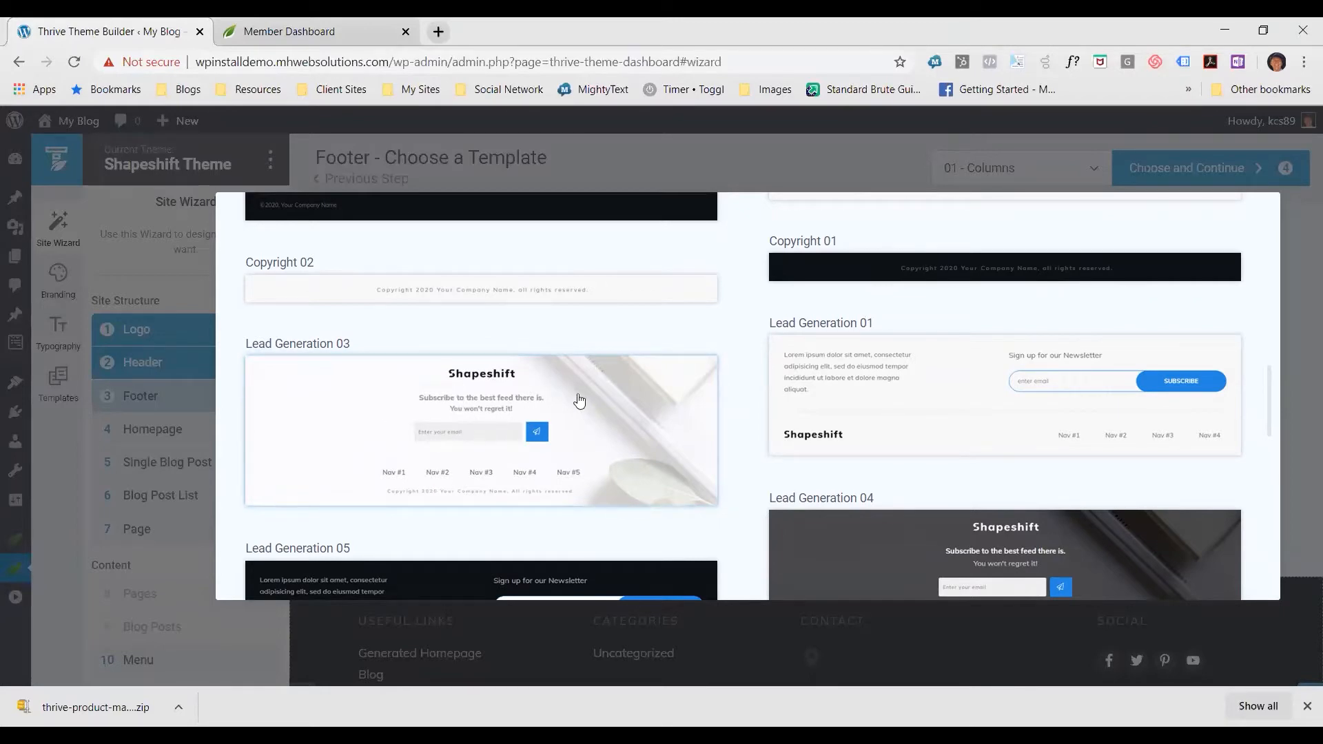
{"action": "scroll", "coordinate": [631, 441], "scroll_direction": "up", "scroll_amount": 5}
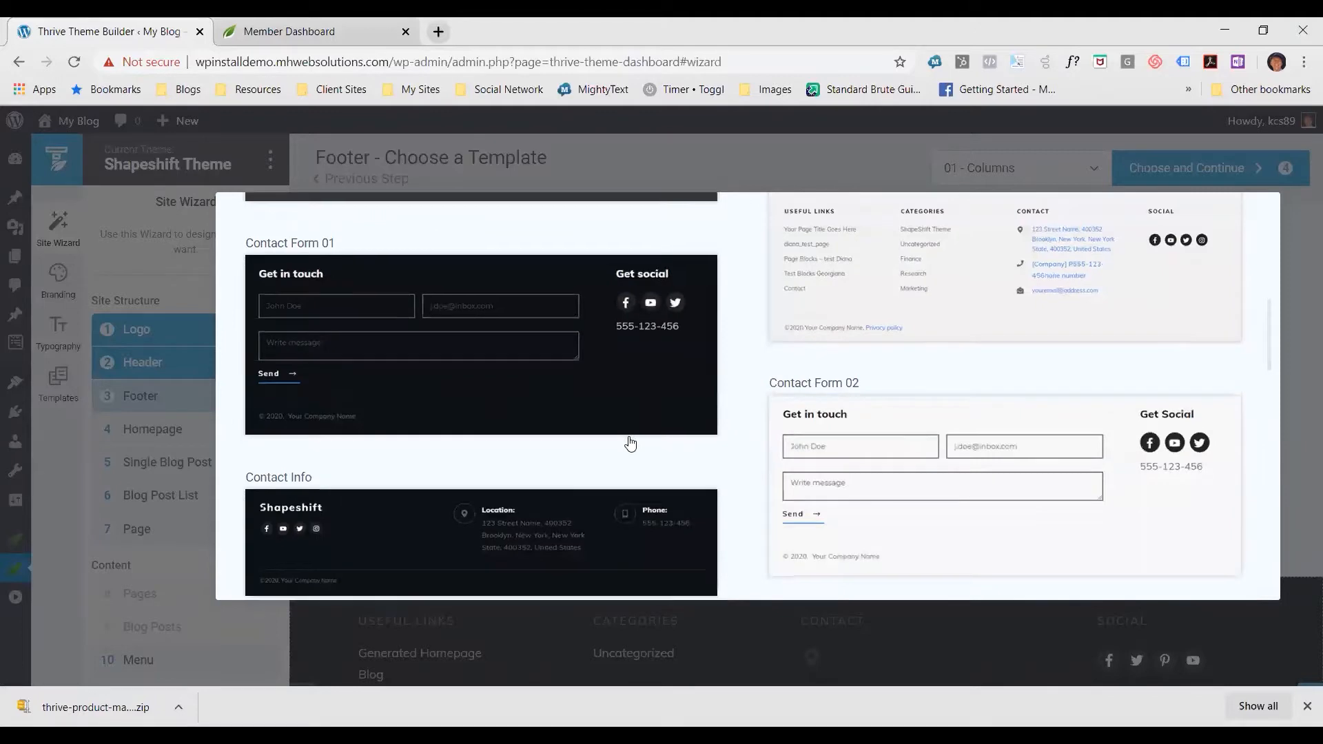
{"action": "scroll", "coordinate": [629, 443], "scroll_direction": "down", "scroll_amount": 3}
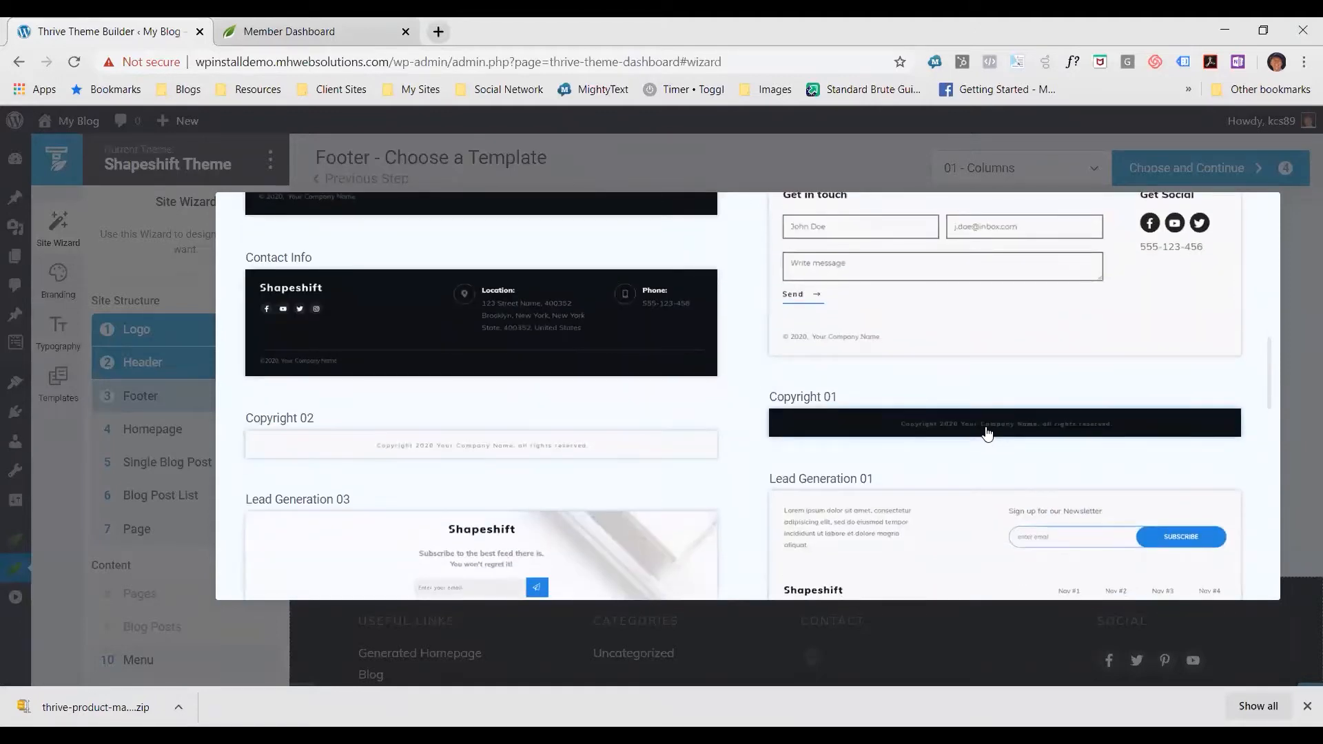
{"action": "scroll", "coordinate": [987, 433], "scroll_direction": "up", "scroll_amount": 8}
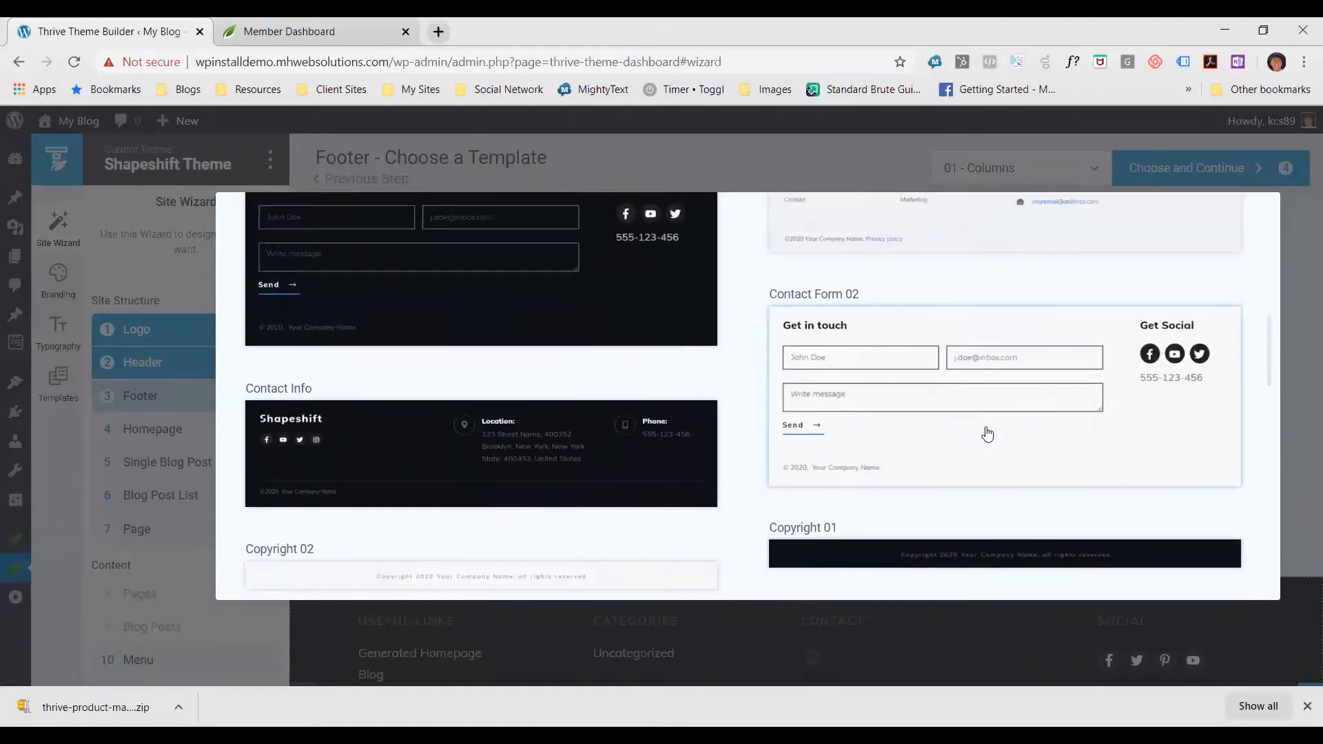
{"action": "scroll", "coordinate": [986, 433], "scroll_direction": "down", "scroll_amount": 2}
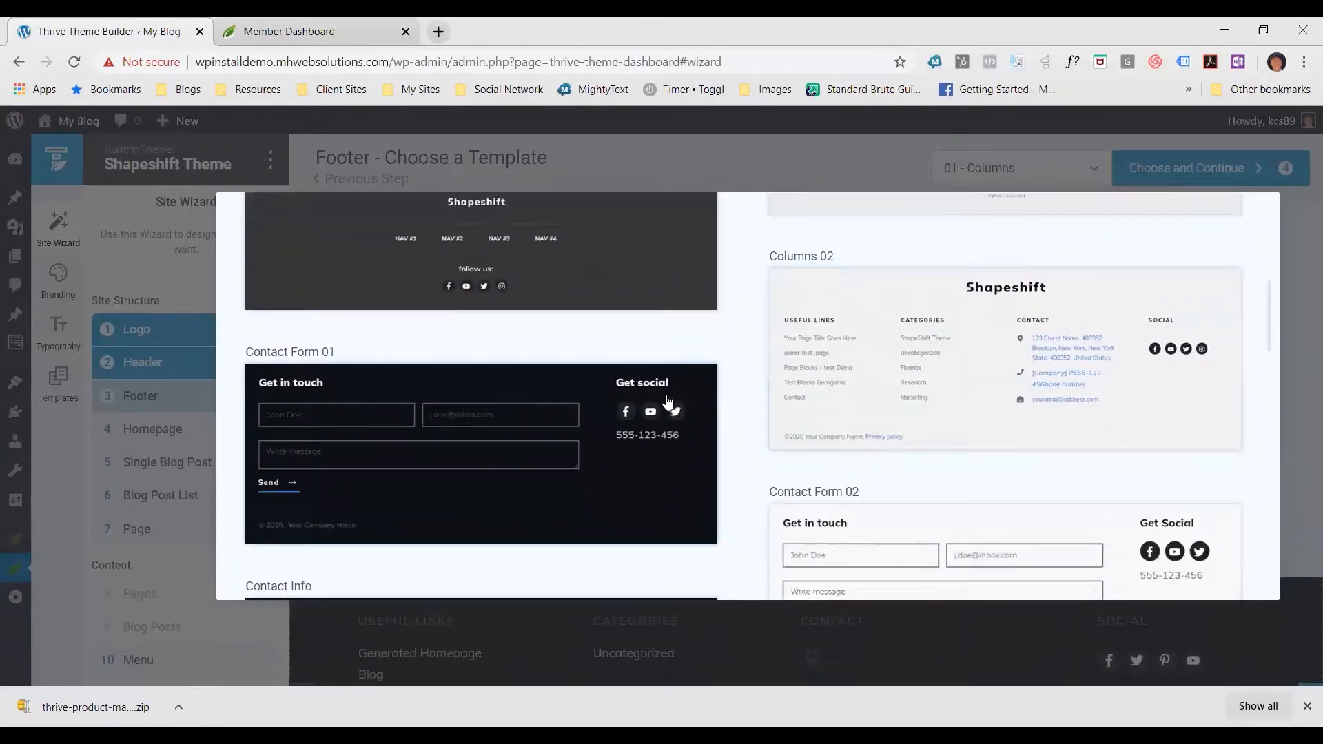
{"action": "scroll", "coordinate": [777, 422], "scroll_direction": "up", "scroll_amount": 3}
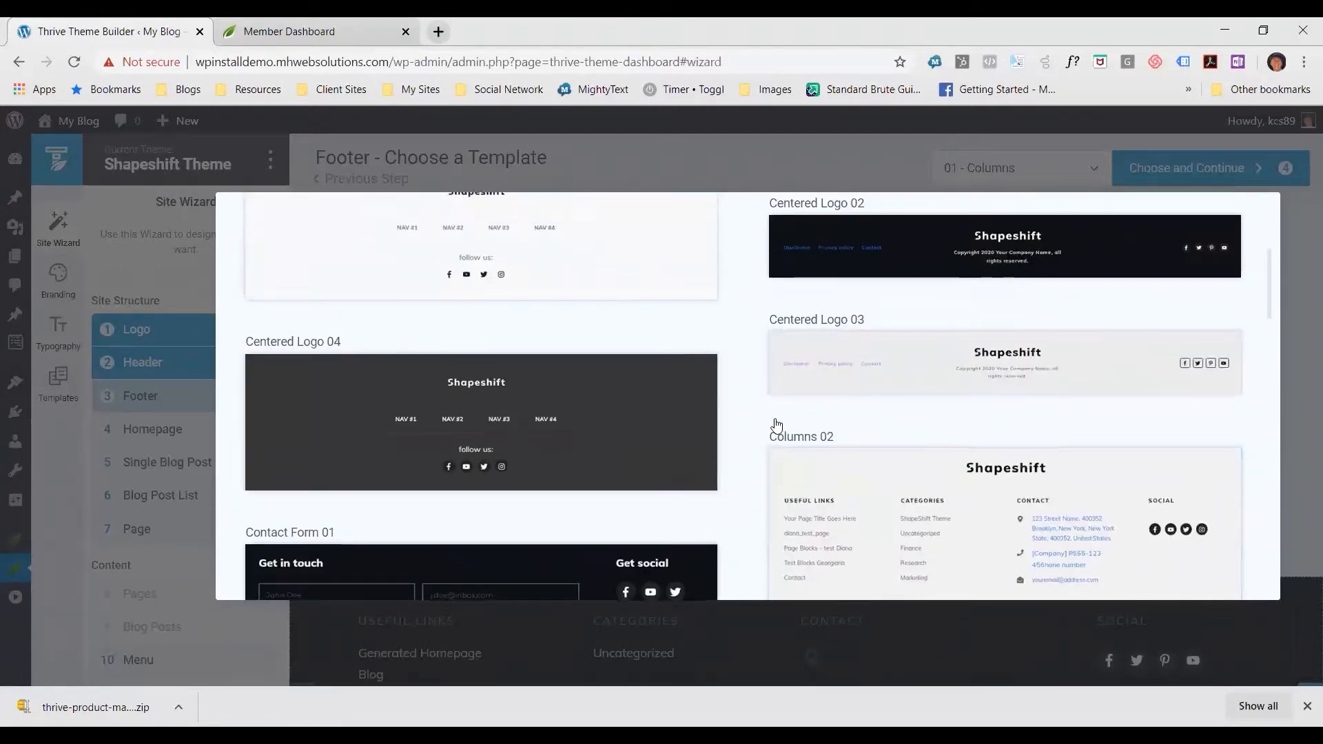
{"action": "scroll", "coordinate": [778, 423], "scroll_direction": "up", "scroll_amount": 2}
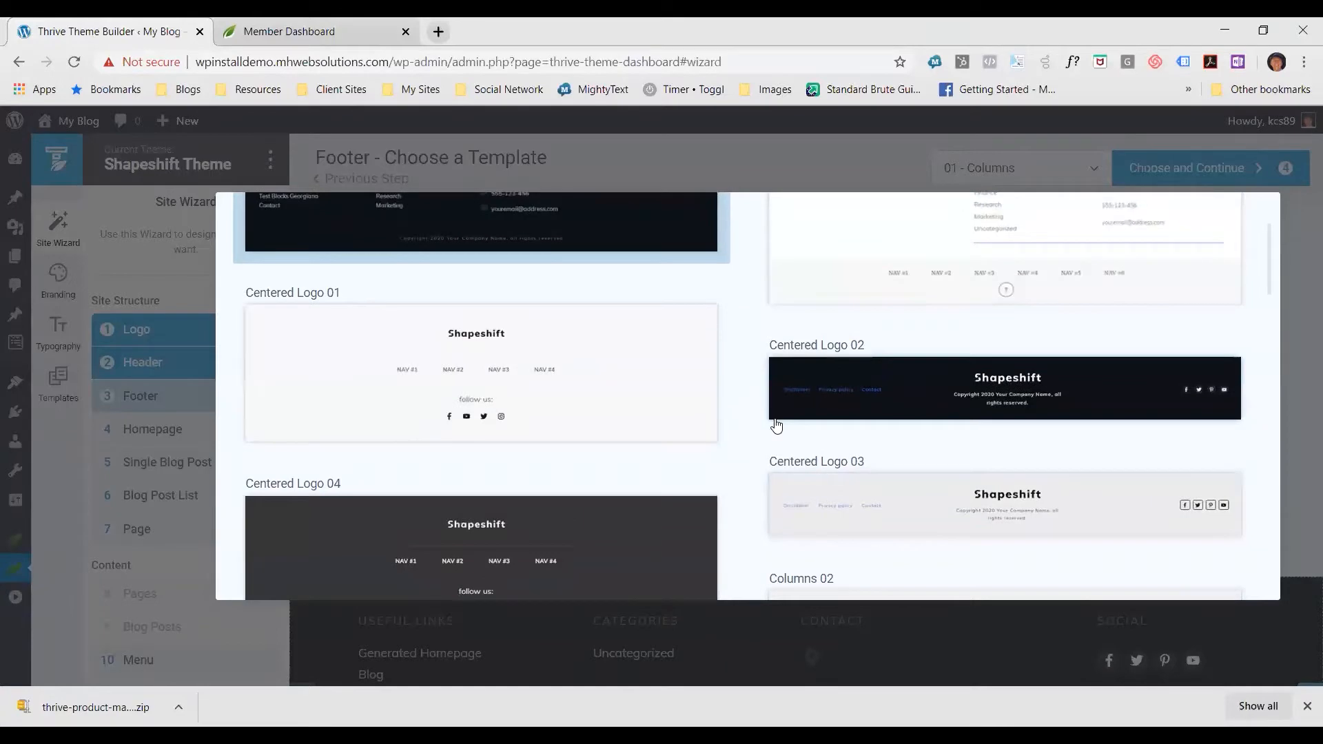
{"action": "left_click", "coordinate": [1030, 383]}
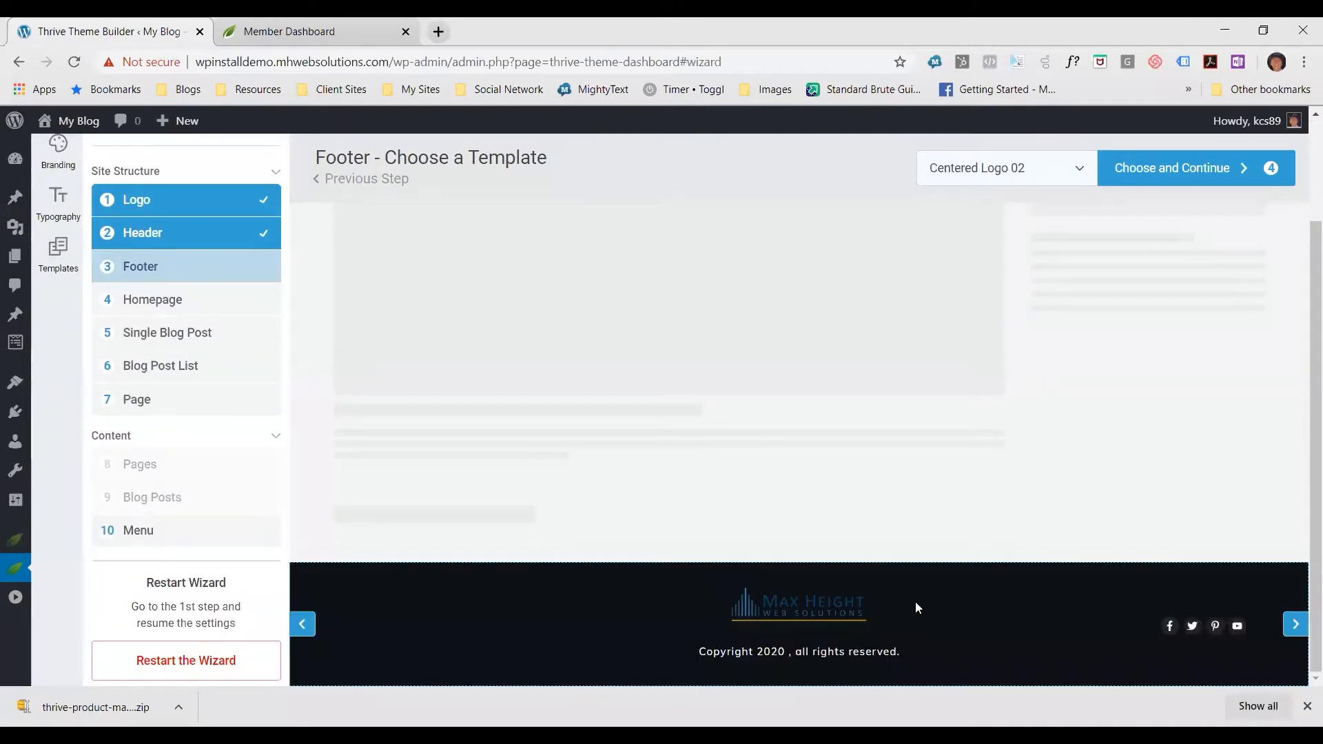
{"action": "left_click", "coordinate": [1211, 171]}
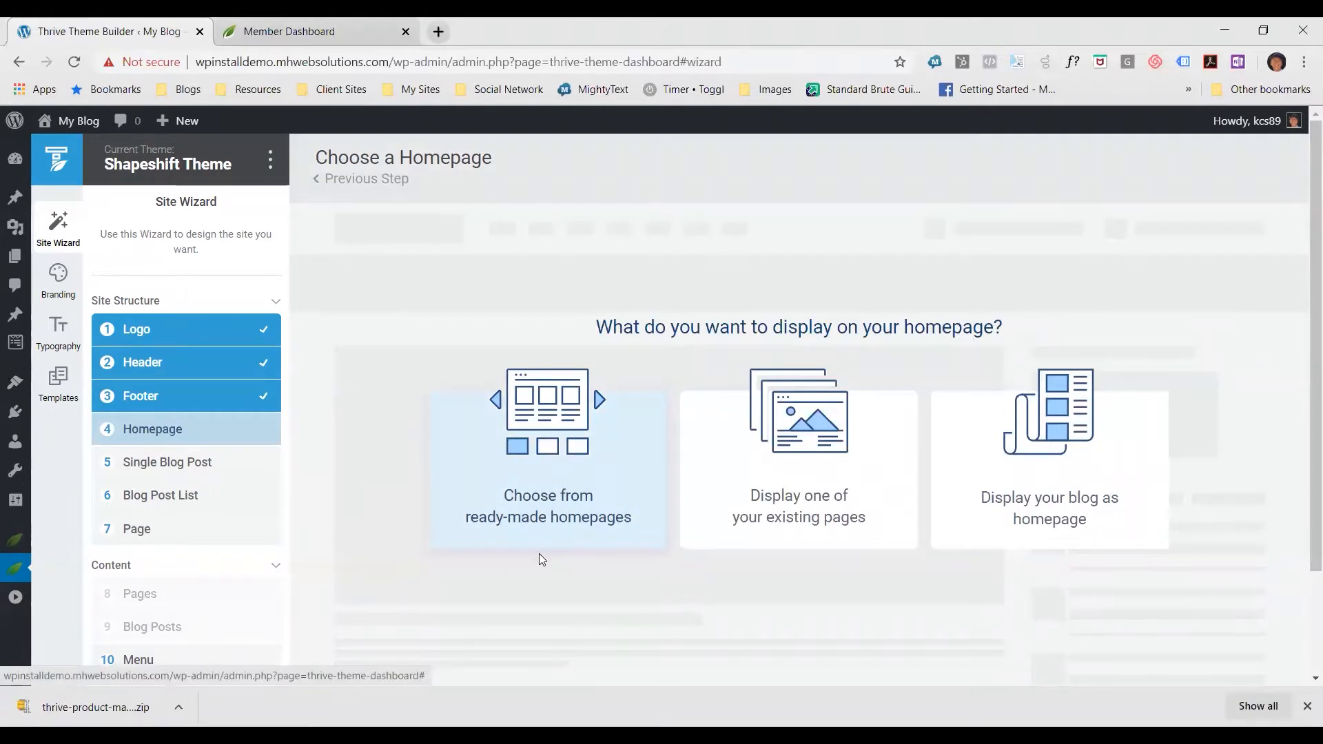
Opt for a ready-made homepage and preview the opening section of the Service business focused template
{"action": "left_click", "coordinate": [568, 495]}
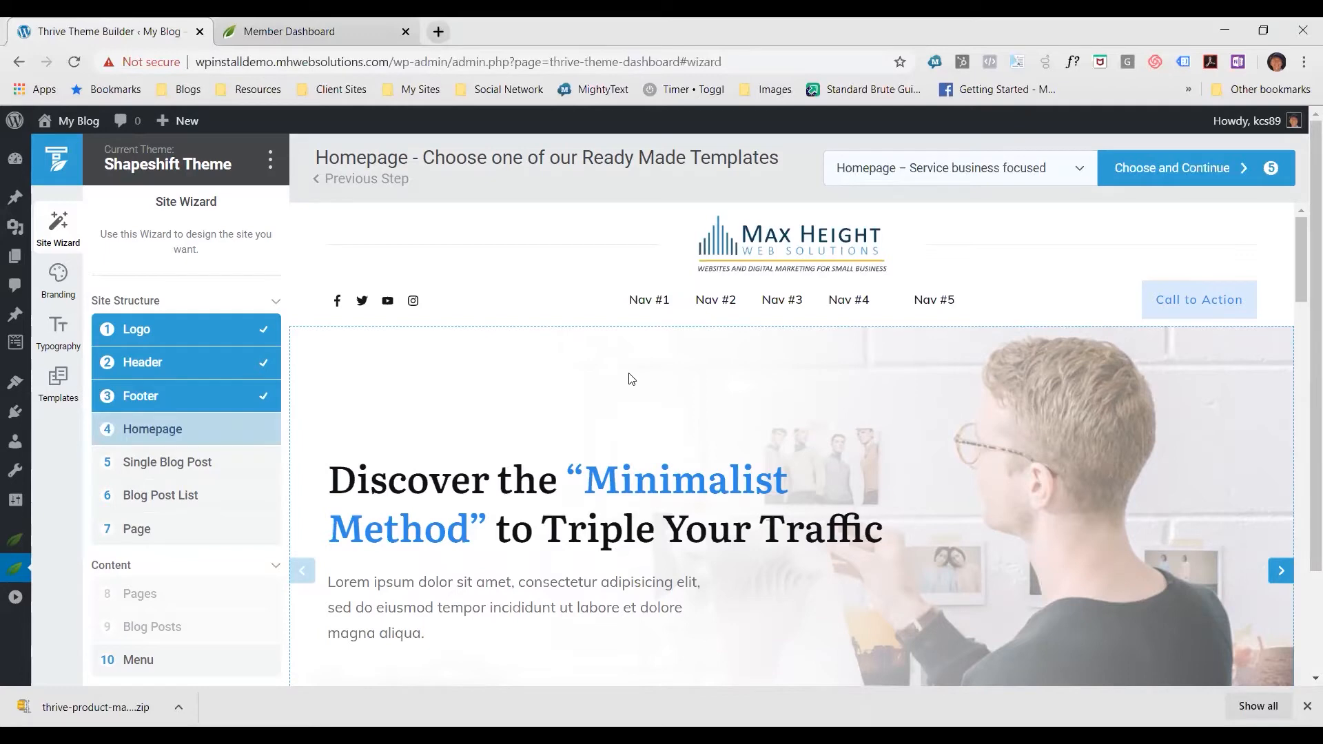
{"action": "scroll", "coordinate": [827, 456], "scroll_direction": "down", "scroll_amount": 3}
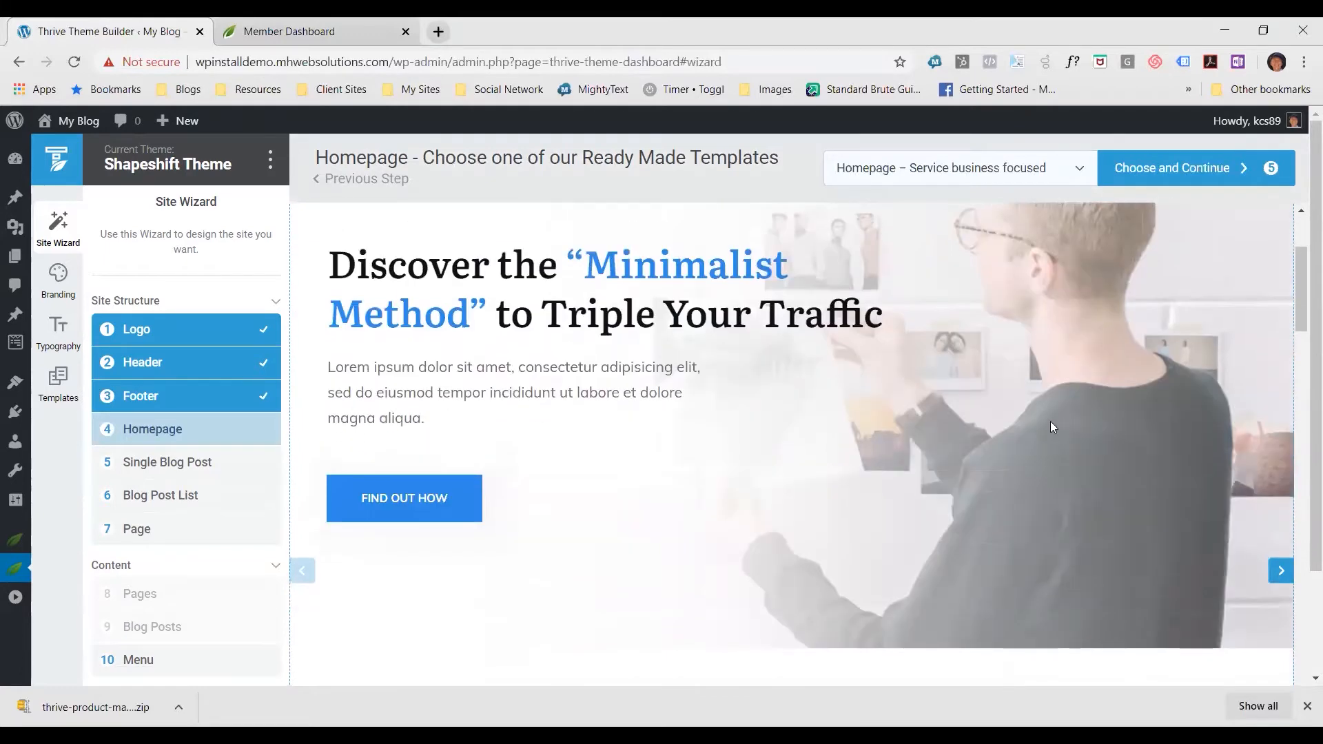
{"action": "scroll", "coordinate": [916, 472], "scroll_direction": "up", "scroll_amount": 3}
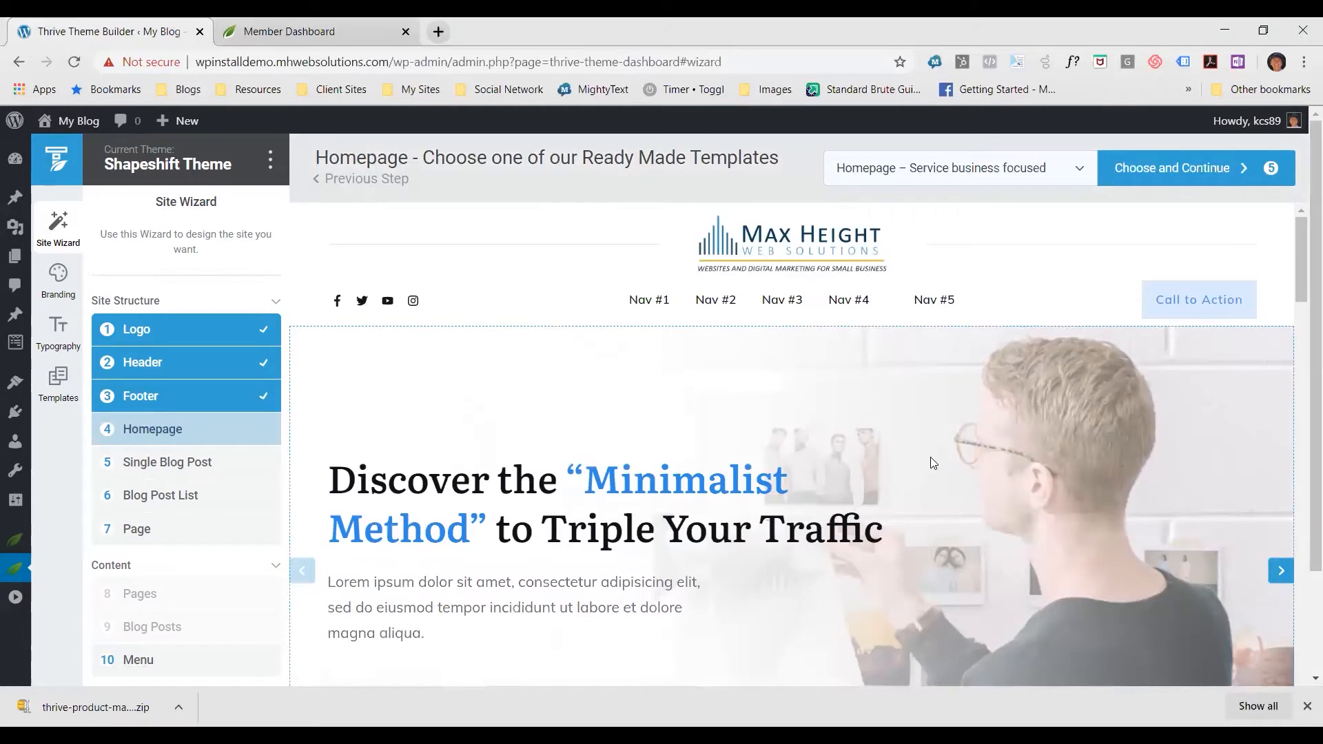
{"action": "scroll", "coordinate": [930, 461], "scroll_direction": "down", "scroll_amount": 2}
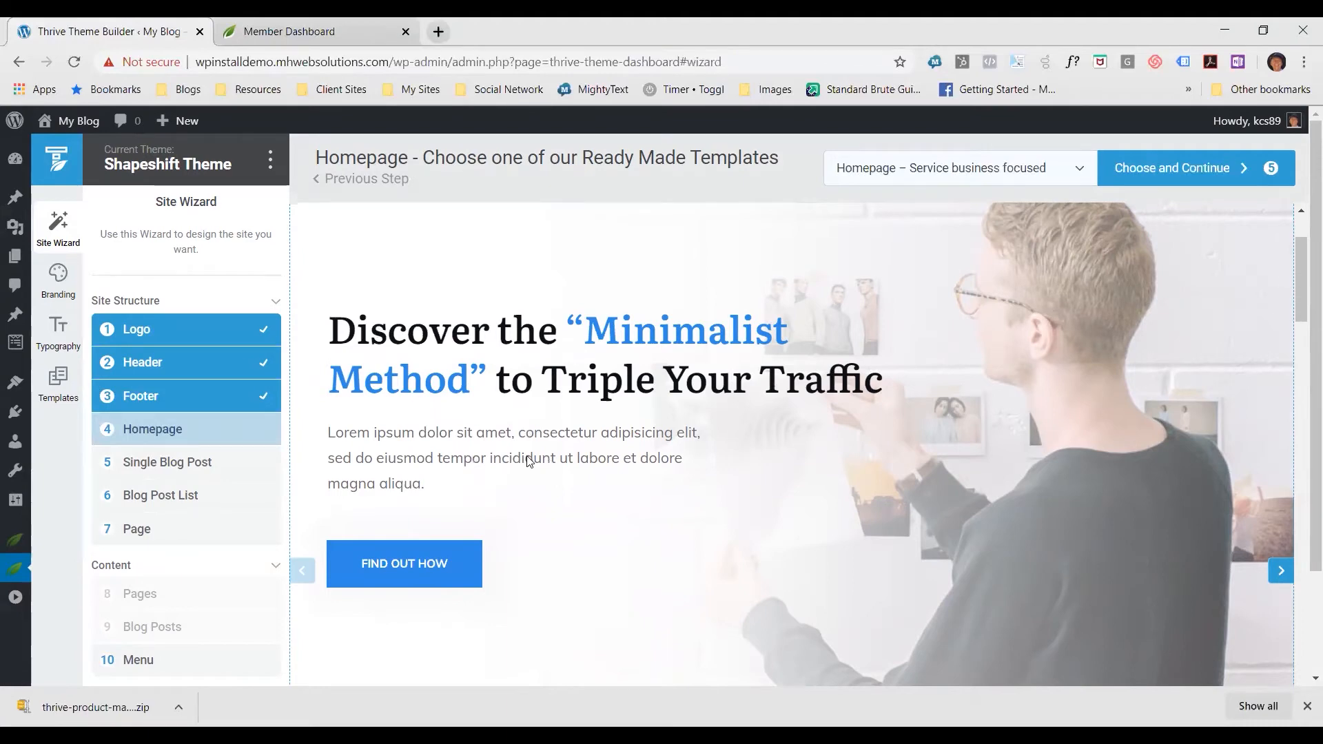
{"action": "scroll", "coordinate": [366, 505], "scroll_direction": "down", "scroll_amount": 1}
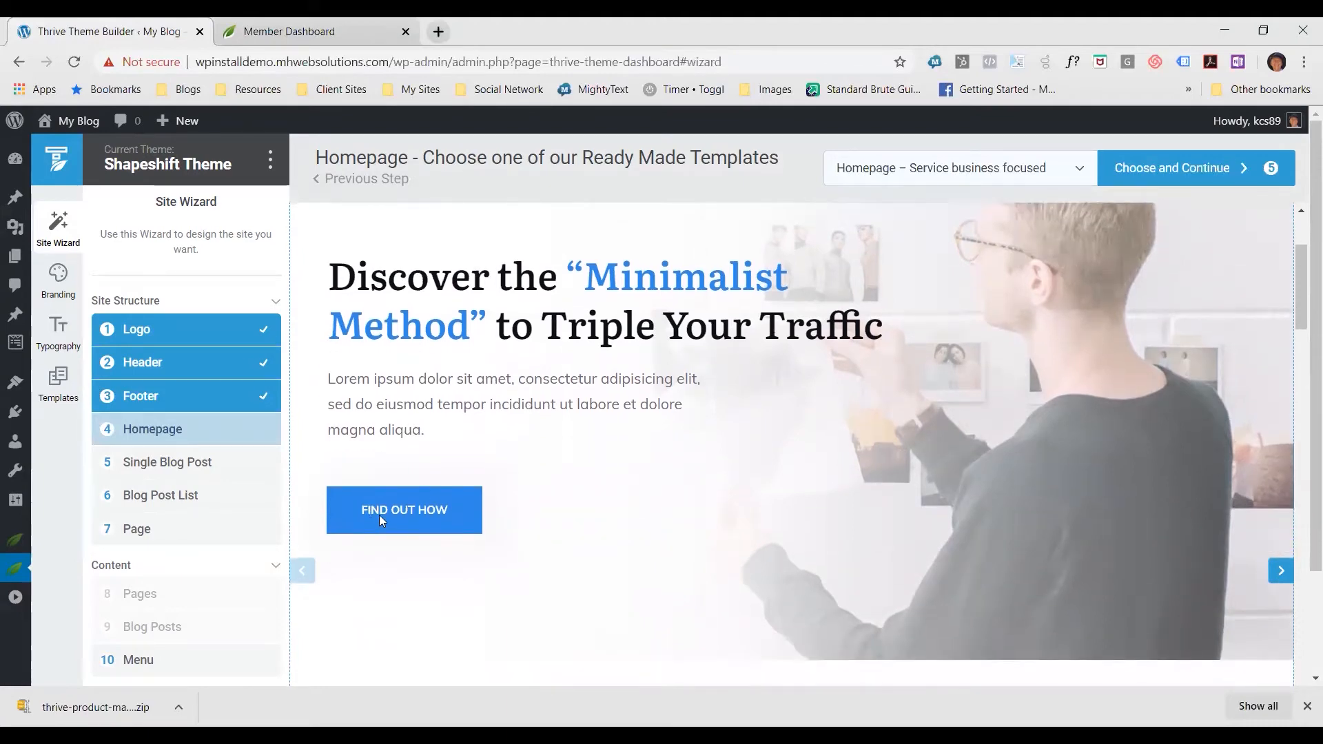
Examine the services, About Us and Approach sections of the Service business focused homepage template
{"action": "scroll", "coordinate": [724, 495], "scroll_direction": "down", "scroll_amount": 5}
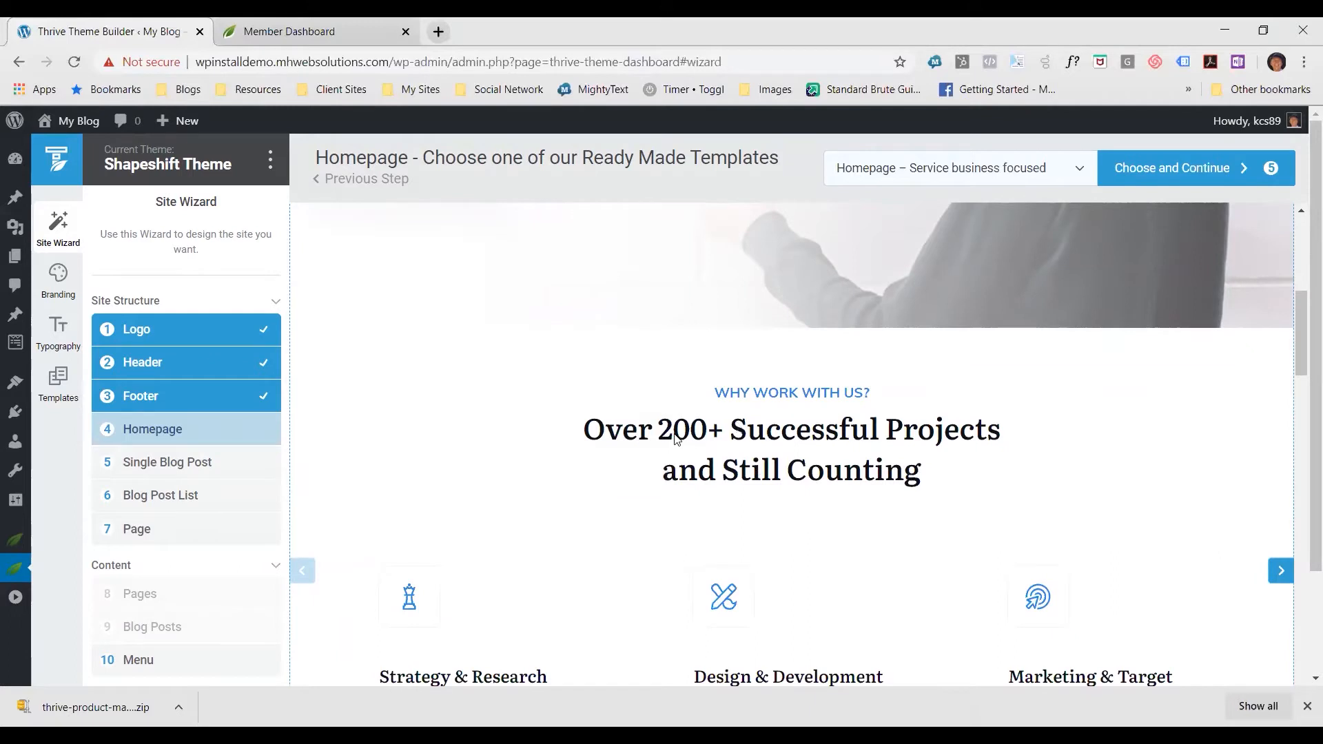
{"action": "scroll", "coordinate": [675, 435], "scroll_direction": "down", "scroll_amount": 1}
{"action": "scroll", "coordinate": [680, 437], "scroll_direction": "down", "scroll_amount": 2}
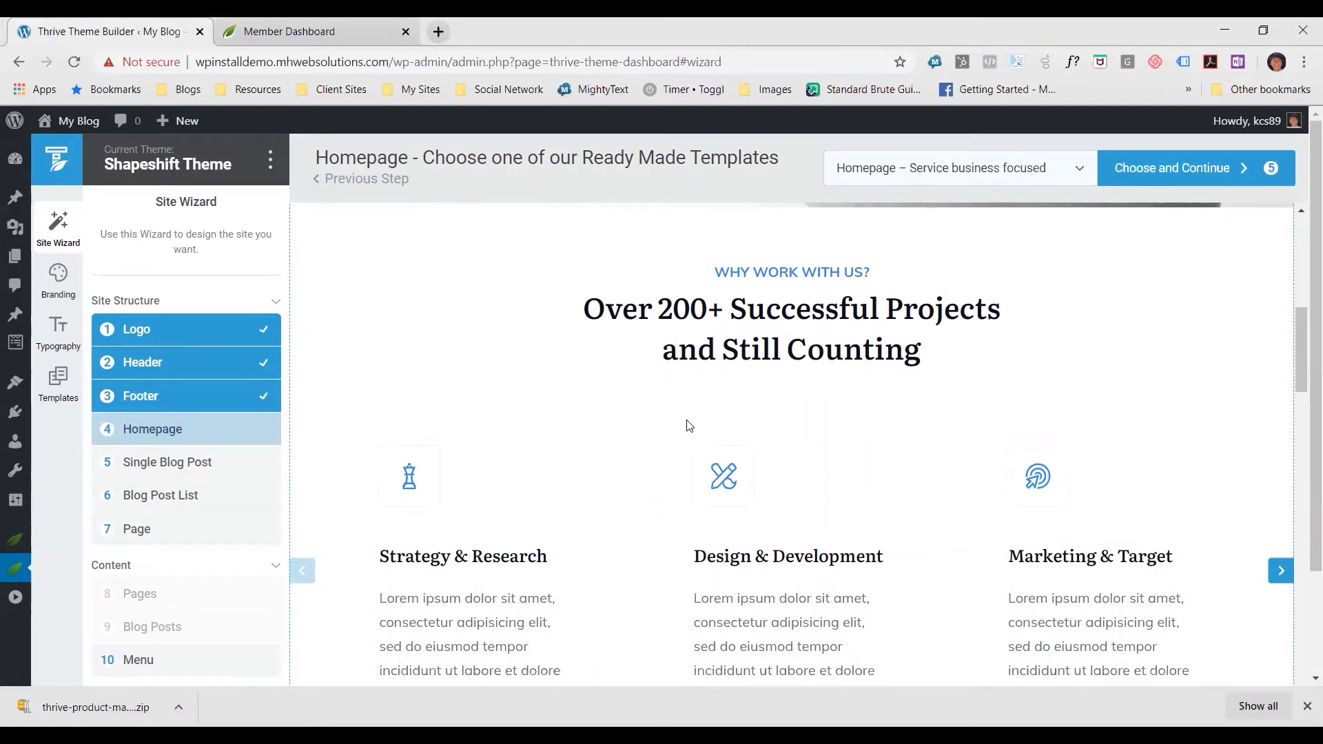
{"action": "scroll", "coordinate": [687, 427], "scroll_direction": "down", "scroll_amount": 2}
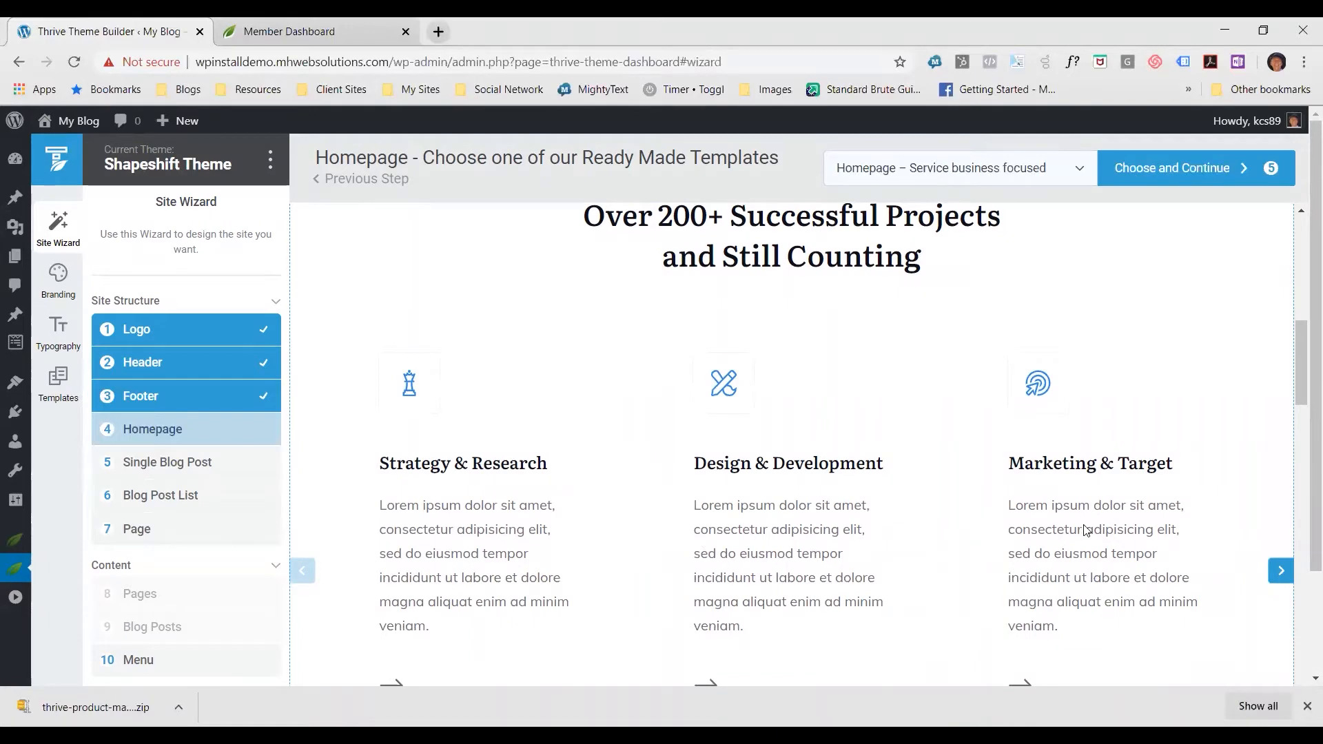
{"action": "scroll", "coordinate": [1085, 528], "scroll_direction": "down", "scroll_amount": 3}
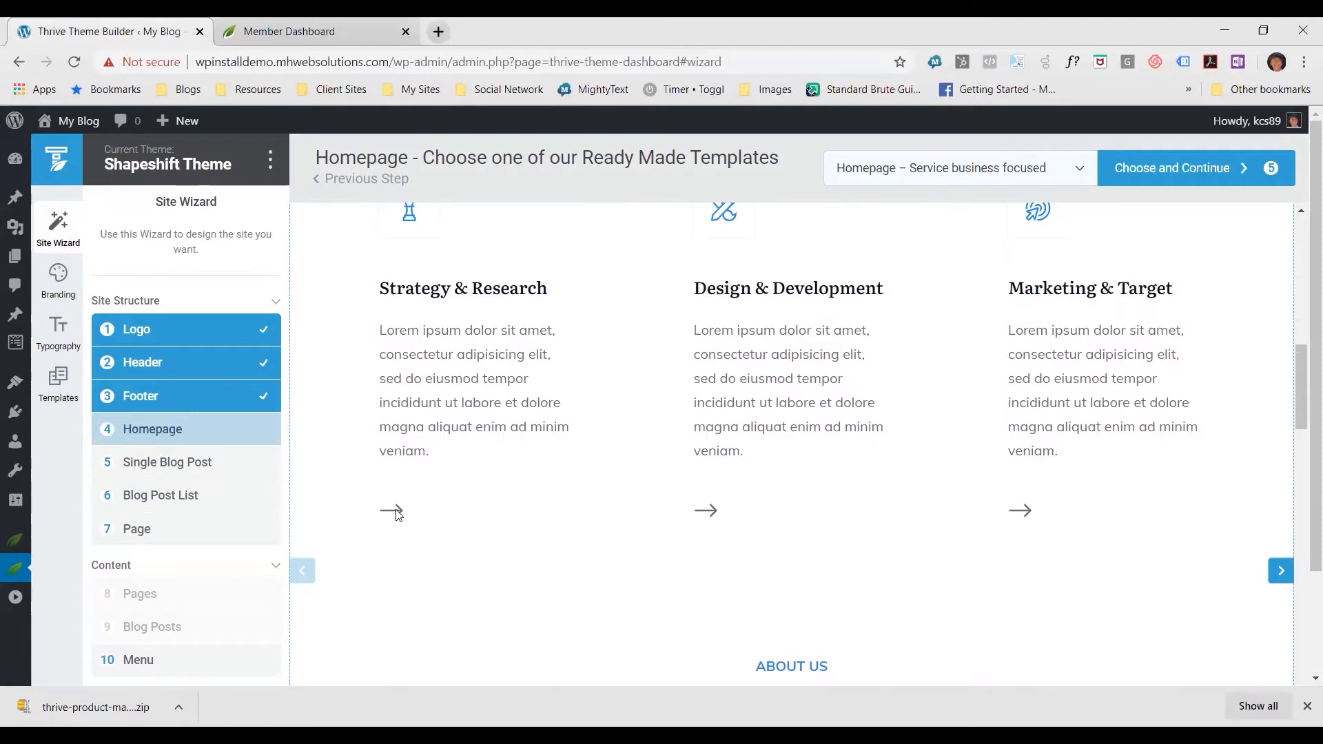
{"action": "scroll", "coordinate": [400, 517], "scroll_direction": "up", "scroll_amount": 2}
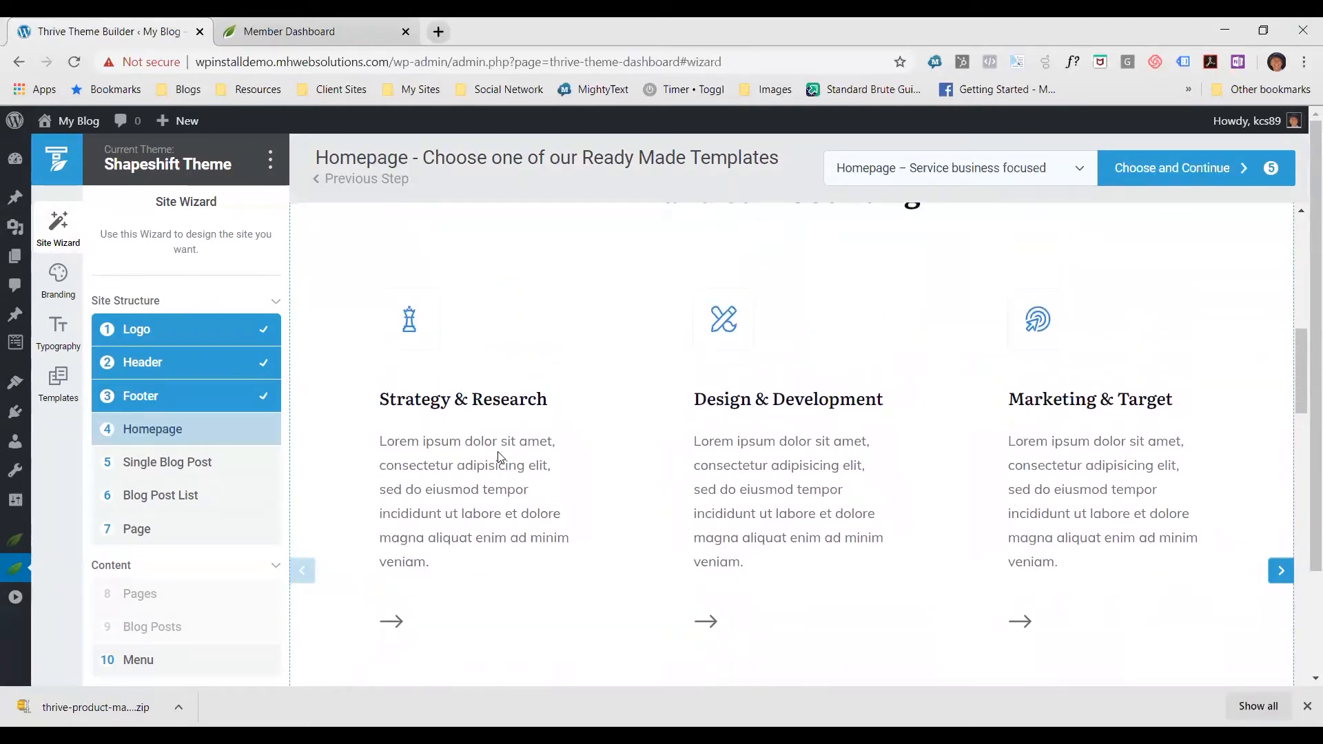
{"action": "scroll", "coordinate": [558, 469], "scroll_direction": "down", "scroll_amount": 3}
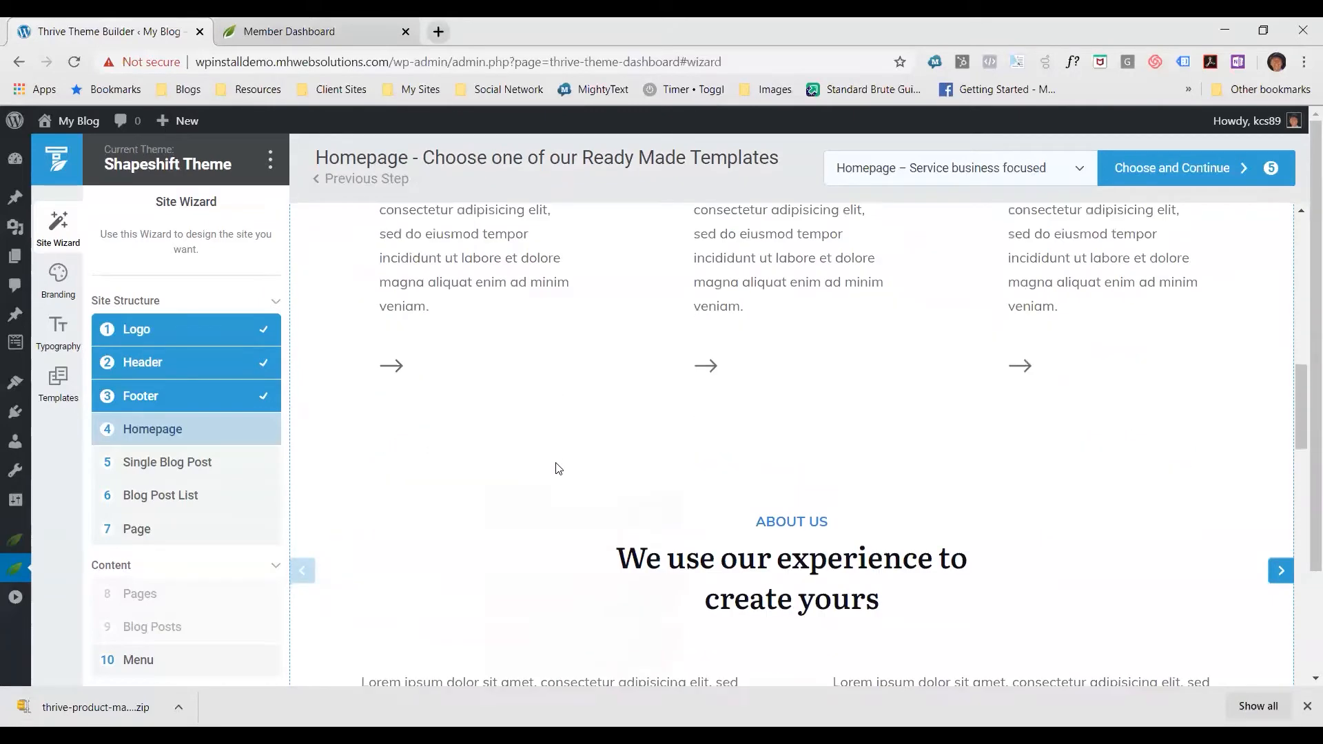
{"action": "scroll", "coordinate": [558, 468], "scroll_direction": "down", "scroll_amount": 4}
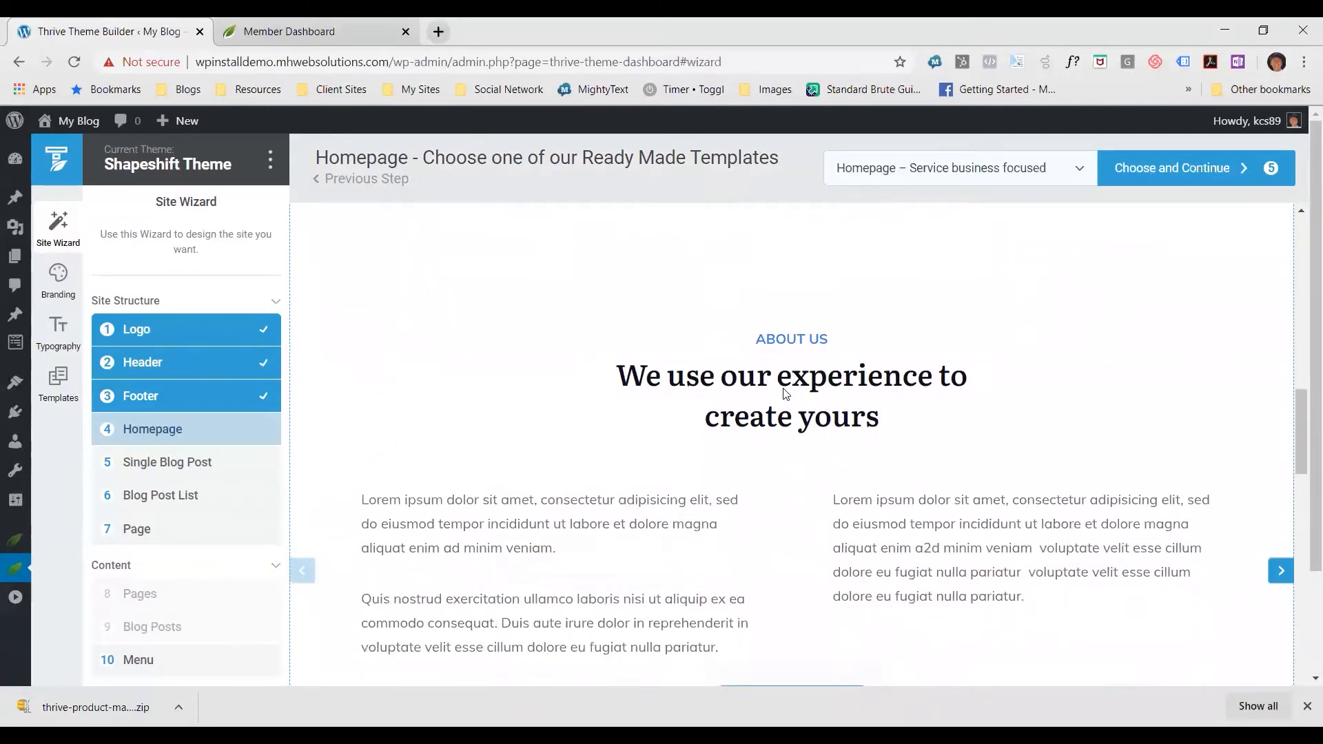
{"action": "scroll", "coordinate": [783, 393], "scroll_direction": "down", "scroll_amount": 3}
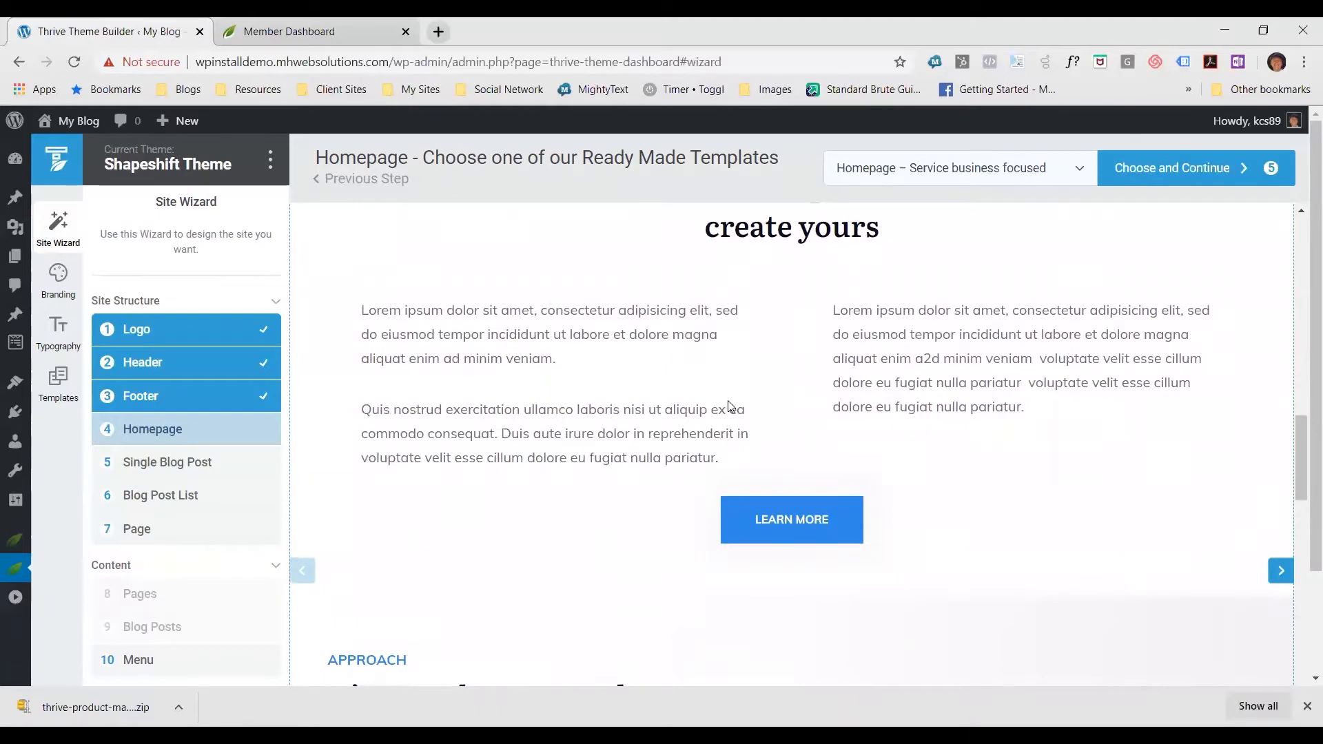
{"action": "scroll", "coordinate": [731, 408], "scroll_direction": "down", "scroll_amount": 1}
{"action": "scroll", "coordinate": [586, 345], "scroll_direction": "down", "scroll_amount": 3}
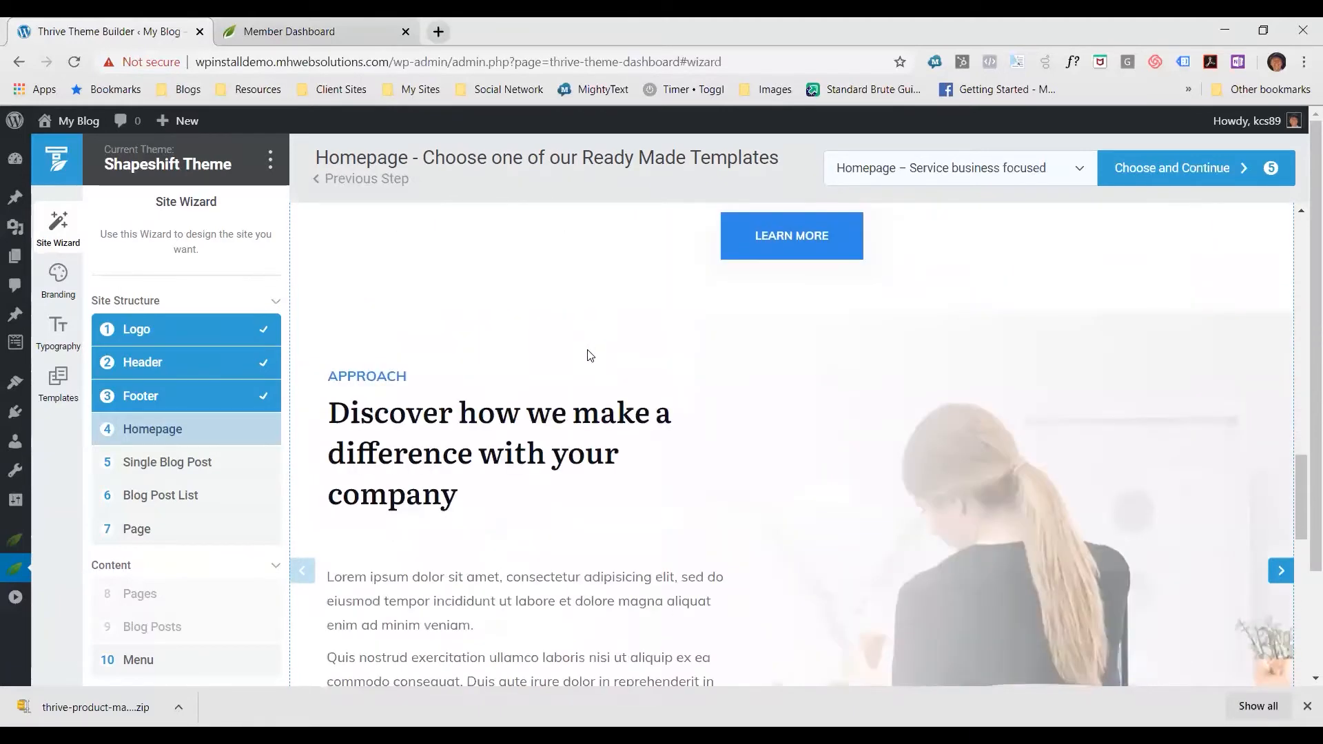
{"action": "scroll", "coordinate": [590, 355], "scroll_direction": "down", "scroll_amount": 1}
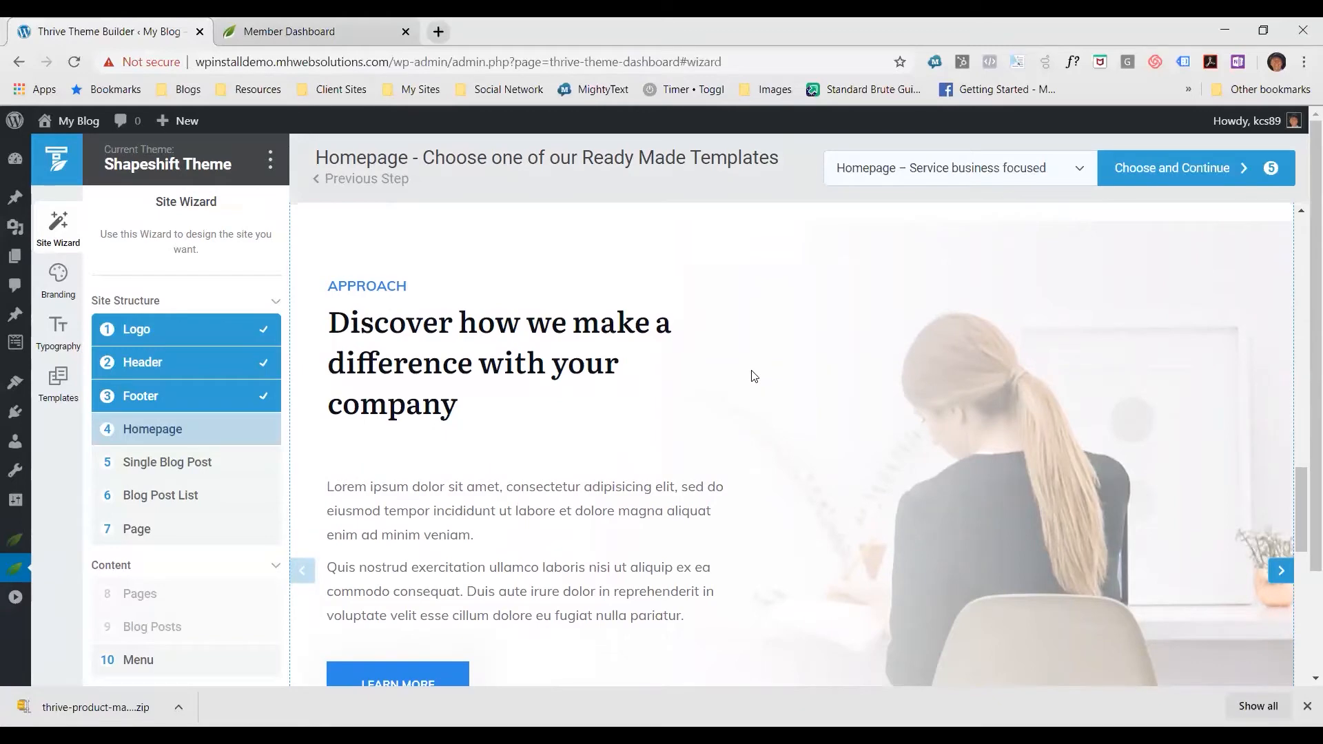
Examine the testimonials, case studies, contact form and footer of the Service business focused homepage, then return to its beginning
{"action": "scroll", "coordinate": [754, 375], "scroll_direction": "down", "scroll_amount": 6}
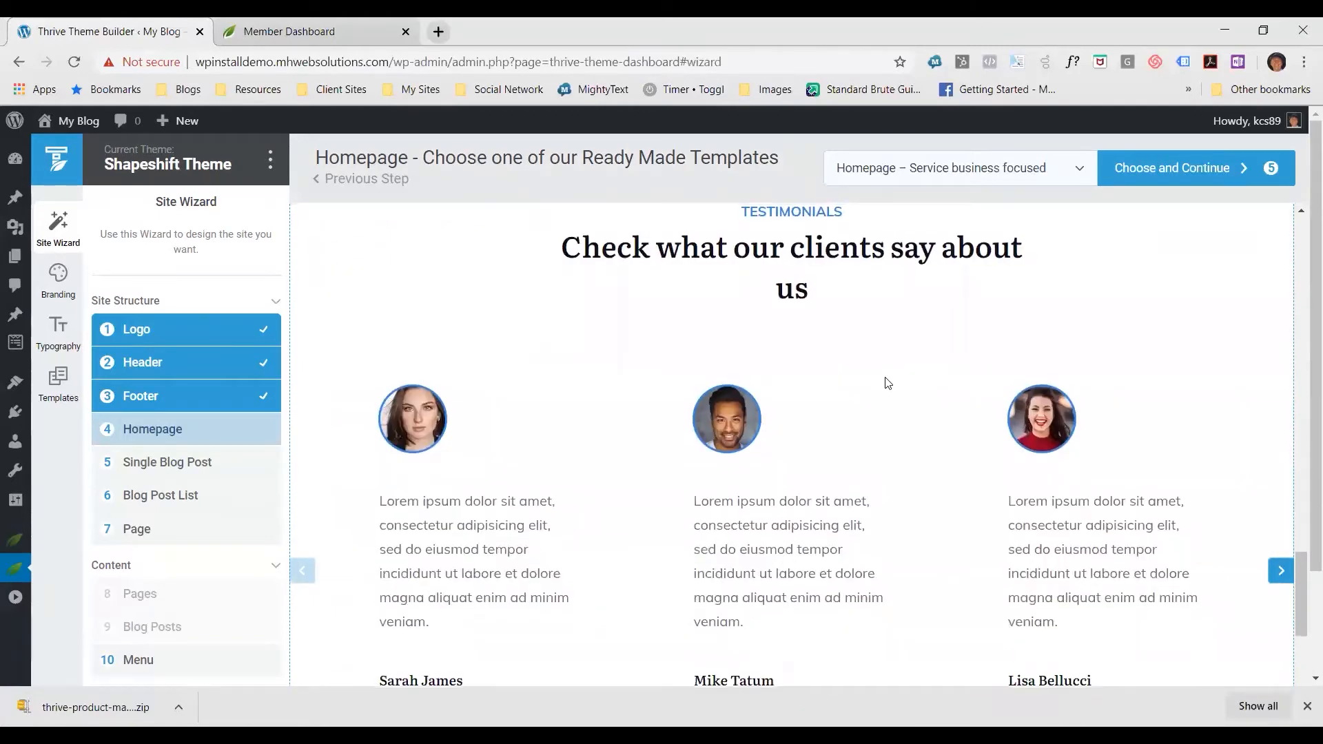
{"action": "scroll", "coordinate": [888, 383], "scroll_direction": "down", "scroll_amount": 8}
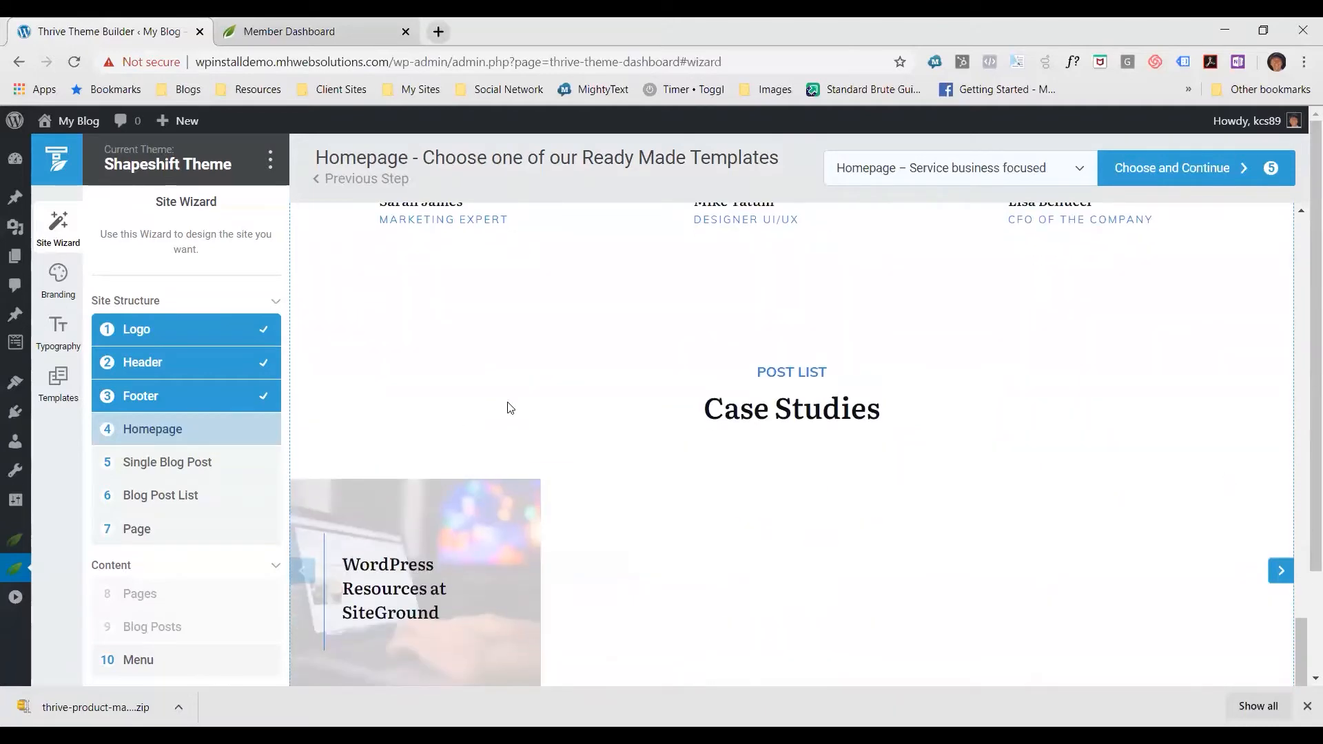
{"action": "scroll", "coordinate": [1096, 411], "scroll_direction": "down", "scroll_amount": 1}
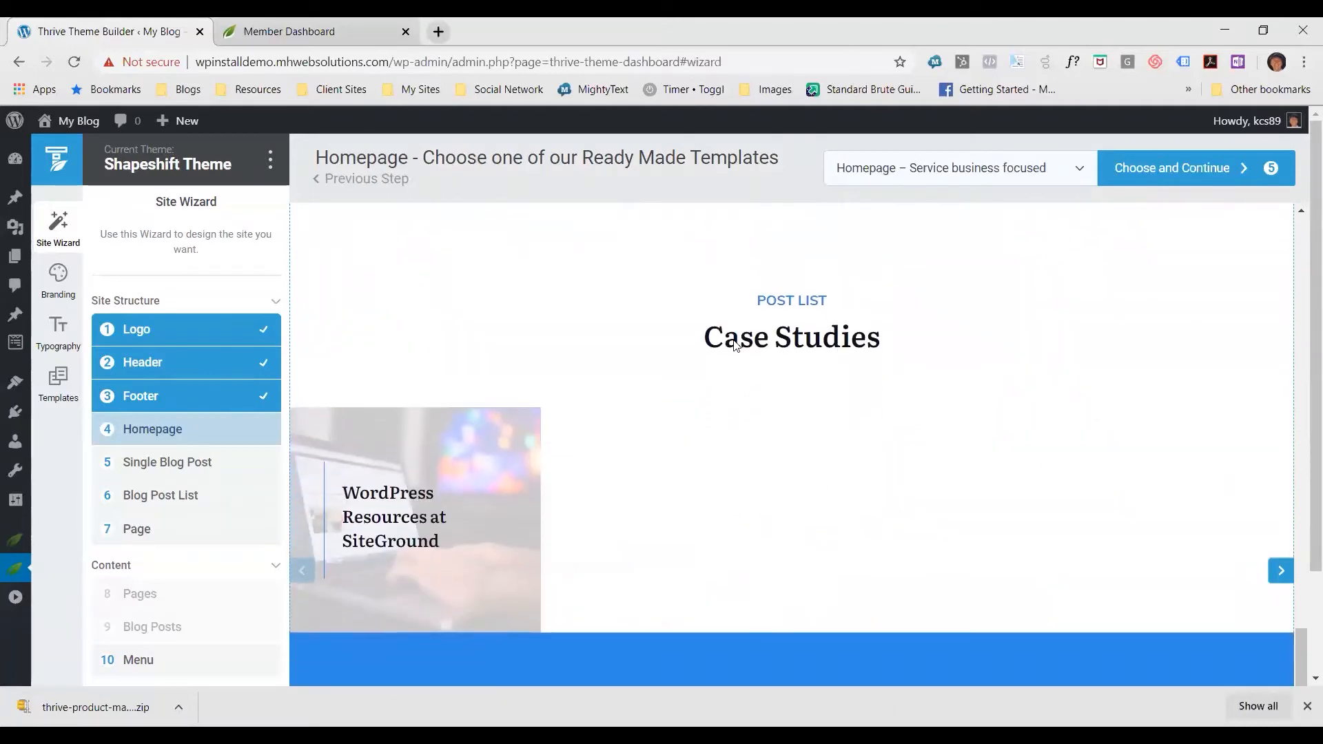
{"action": "scroll", "coordinate": [1070, 469], "scroll_direction": "down", "scroll_amount": 5}
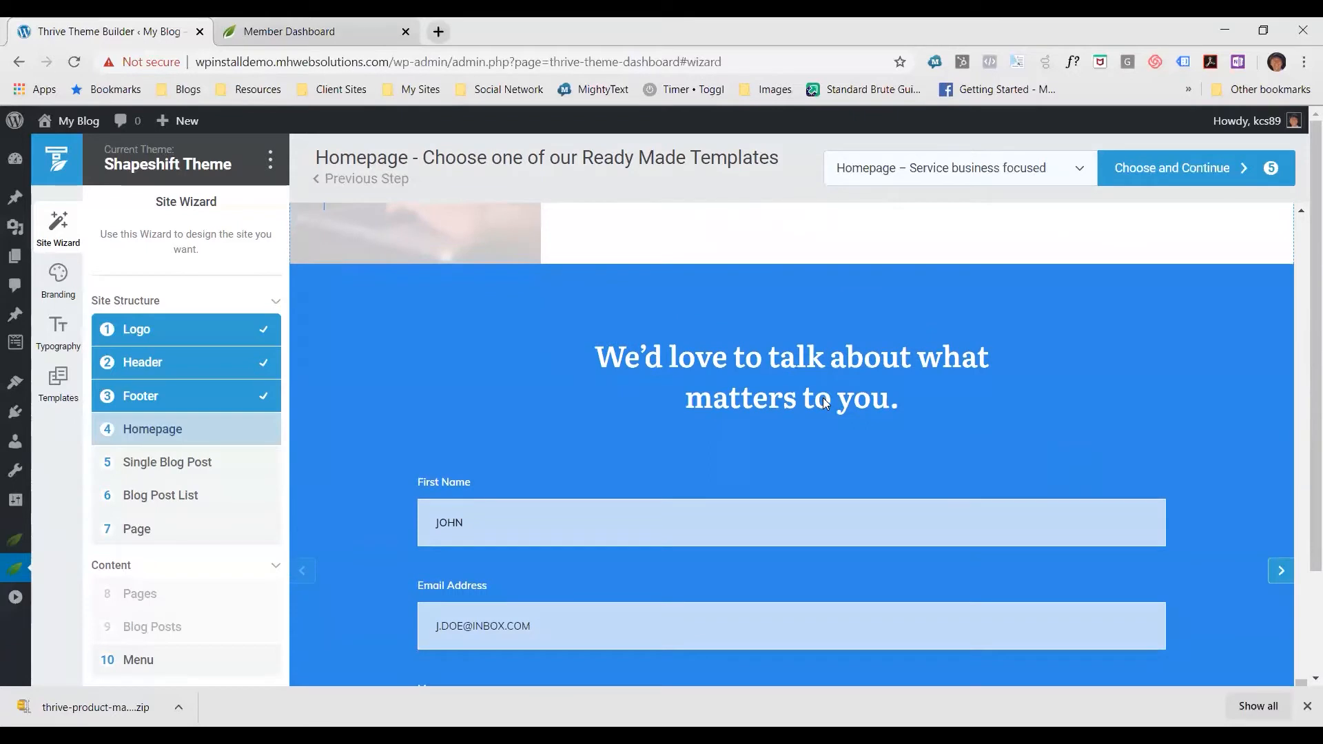
{"action": "scroll", "coordinate": [809, 402], "scroll_direction": "down", "scroll_amount": 3}
{"action": "scroll", "coordinate": [808, 403], "scroll_direction": "up", "scroll_amount": 1}
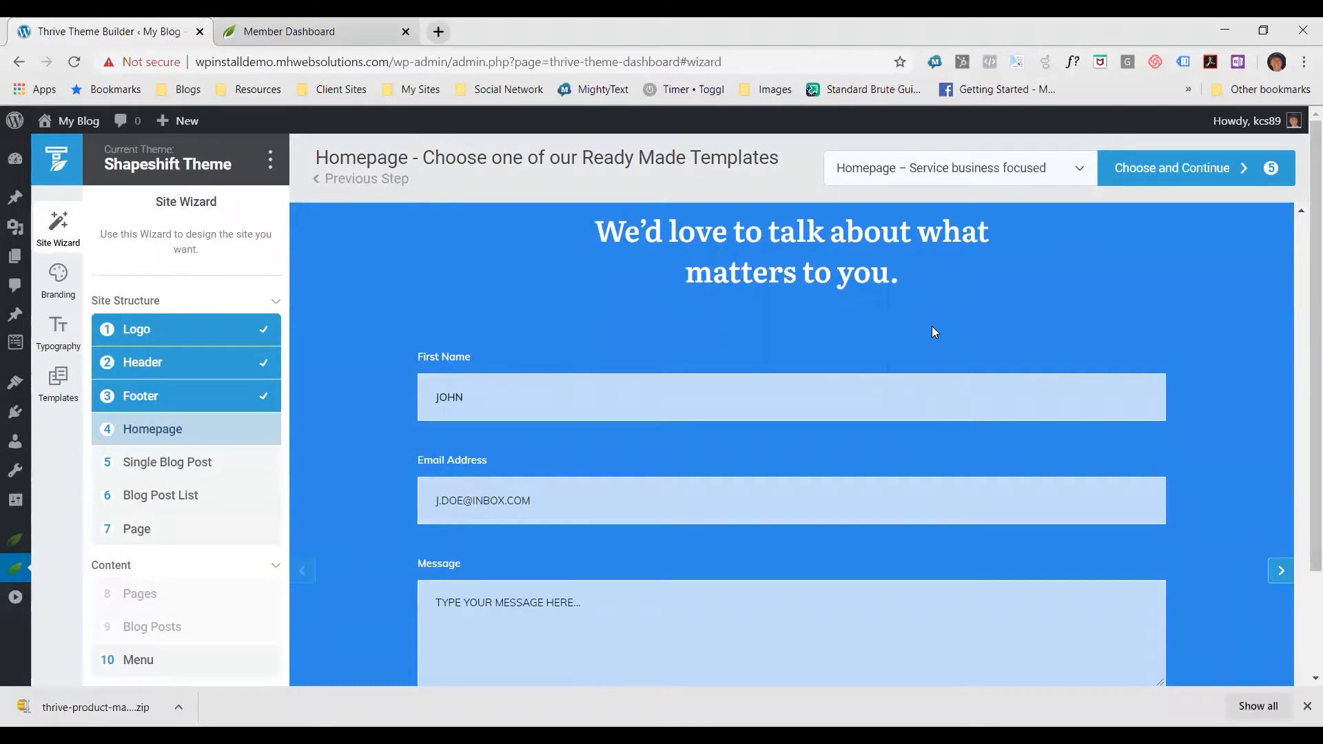
{"action": "scroll", "coordinate": [934, 331], "scroll_direction": "down", "scroll_amount": 2}
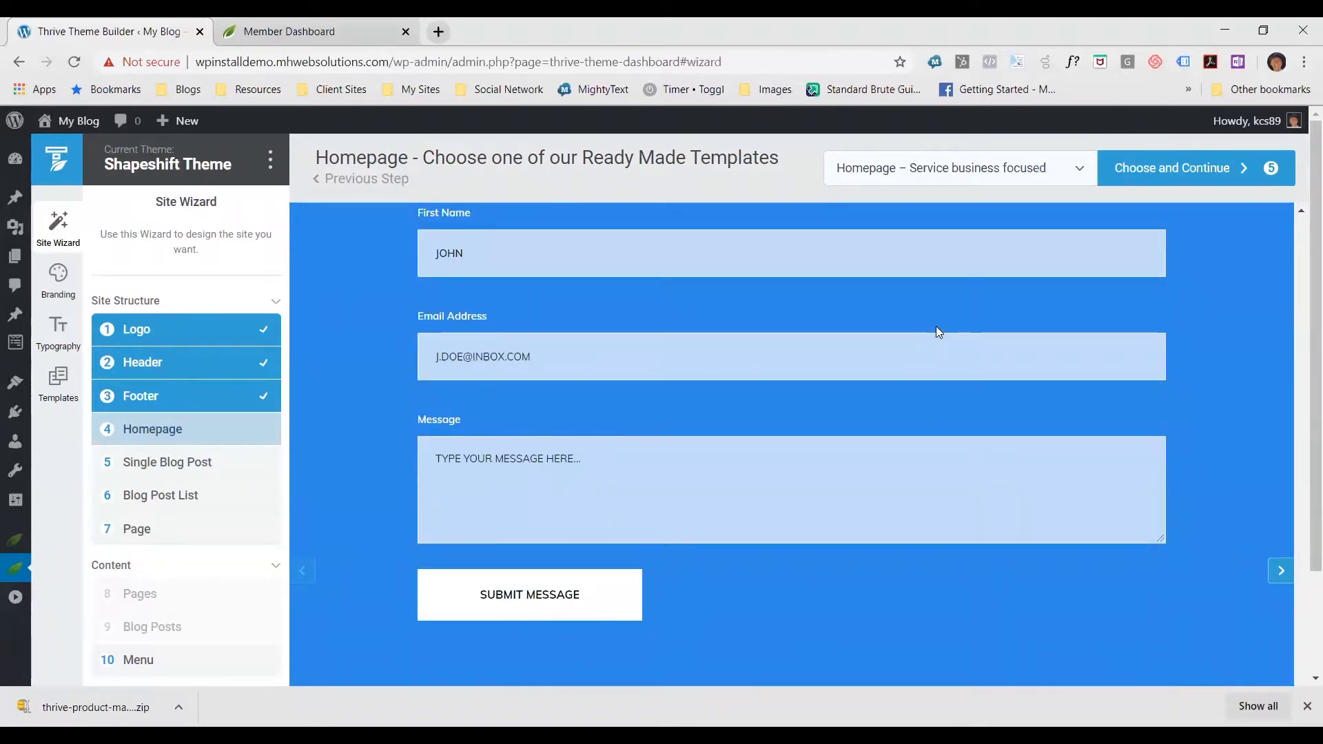
{"action": "scroll", "coordinate": [937, 332], "scroll_direction": "down", "scroll_amount": 2}
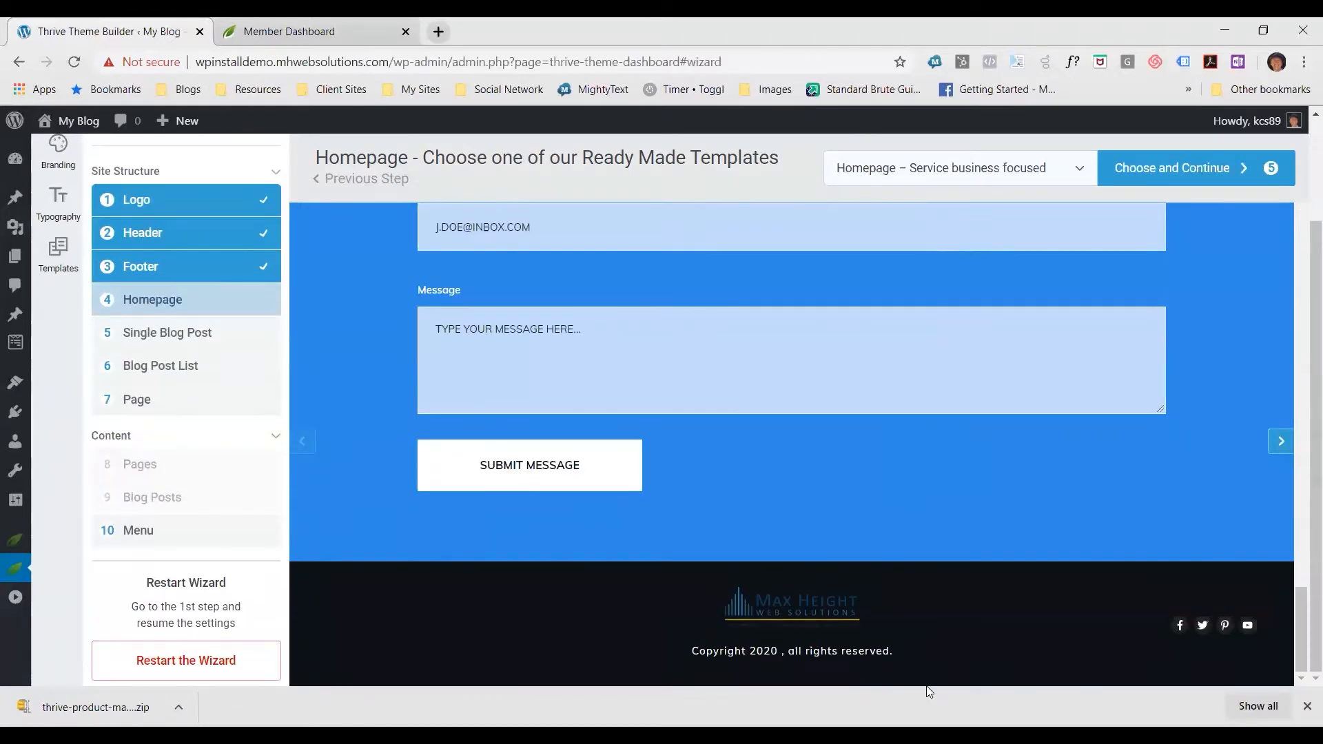
{"action": "scroll", "coordinate": [1058, 326], "scroll_direction": "up", "scroll_amount": 15}
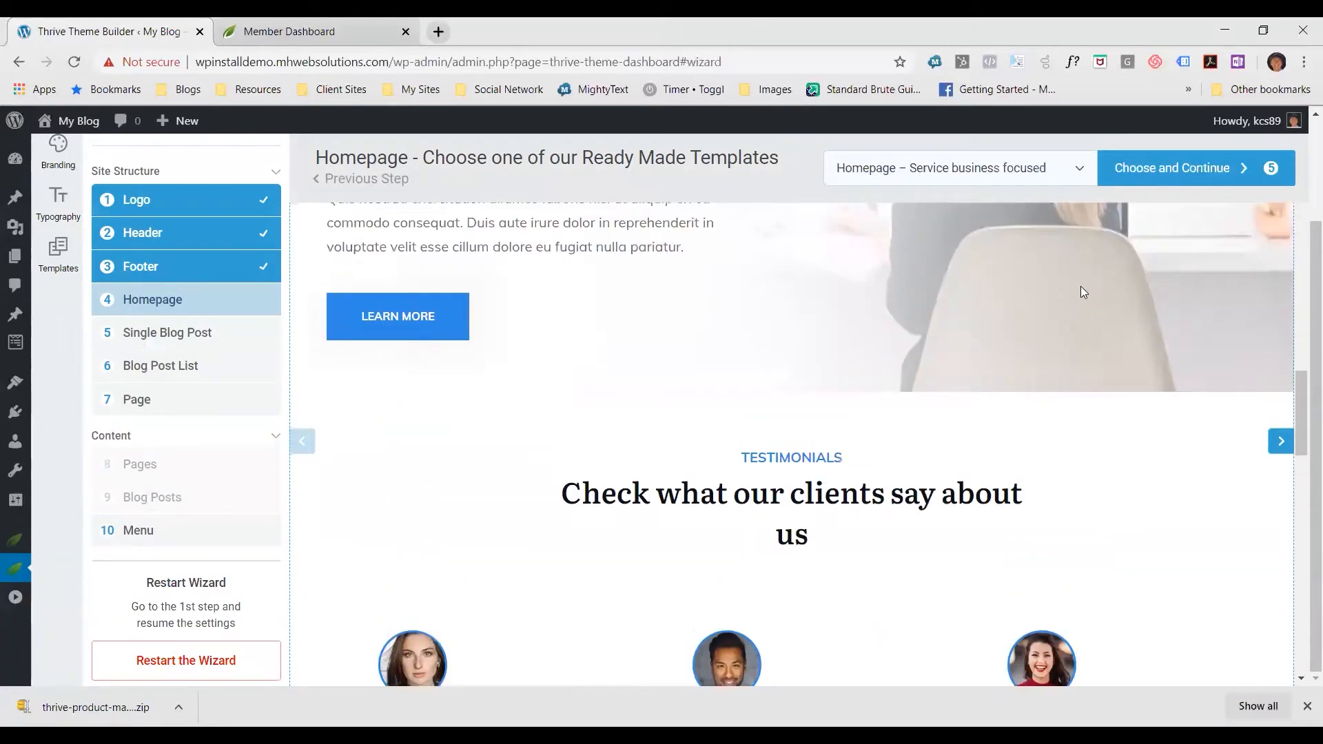
{"action": "scroll", "coordinate": [1057, 304], "scroll_direction": "up", "scroll_amount": 4}
{"action": "scroll", "coordinate": [1040, 308], "scroll_direction": "up", "scroll_amount": 2}
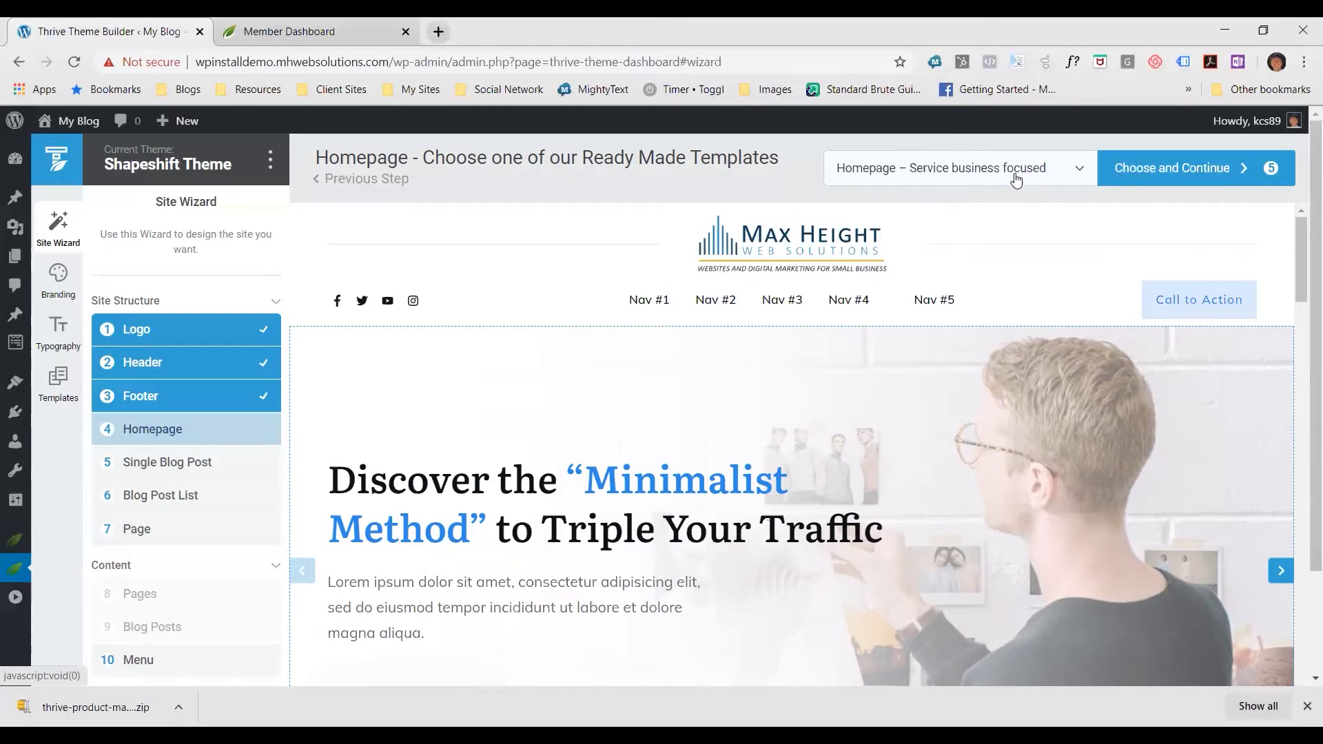
Browse the ready-made homepage templates and select Homepage – Personal Branding
{"action": "left_click", "coordinate": [1082, 170]}
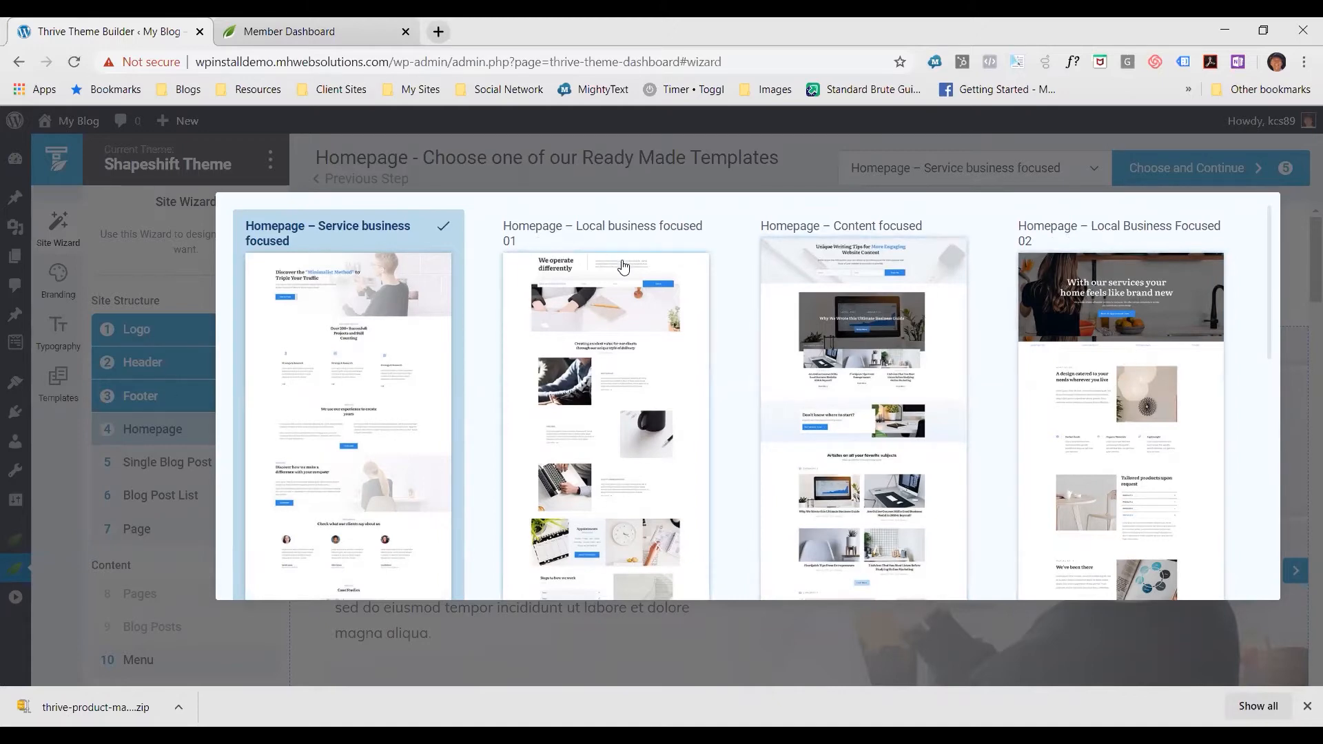
{"action": "scroll", "coordinate": [640, 286], "scroll_direction": "down", "scroll_amount": 4}
{"action": "scroll", "coordinate": [641, 285], "scroll_direction": "down", "scroll_amount": 3}
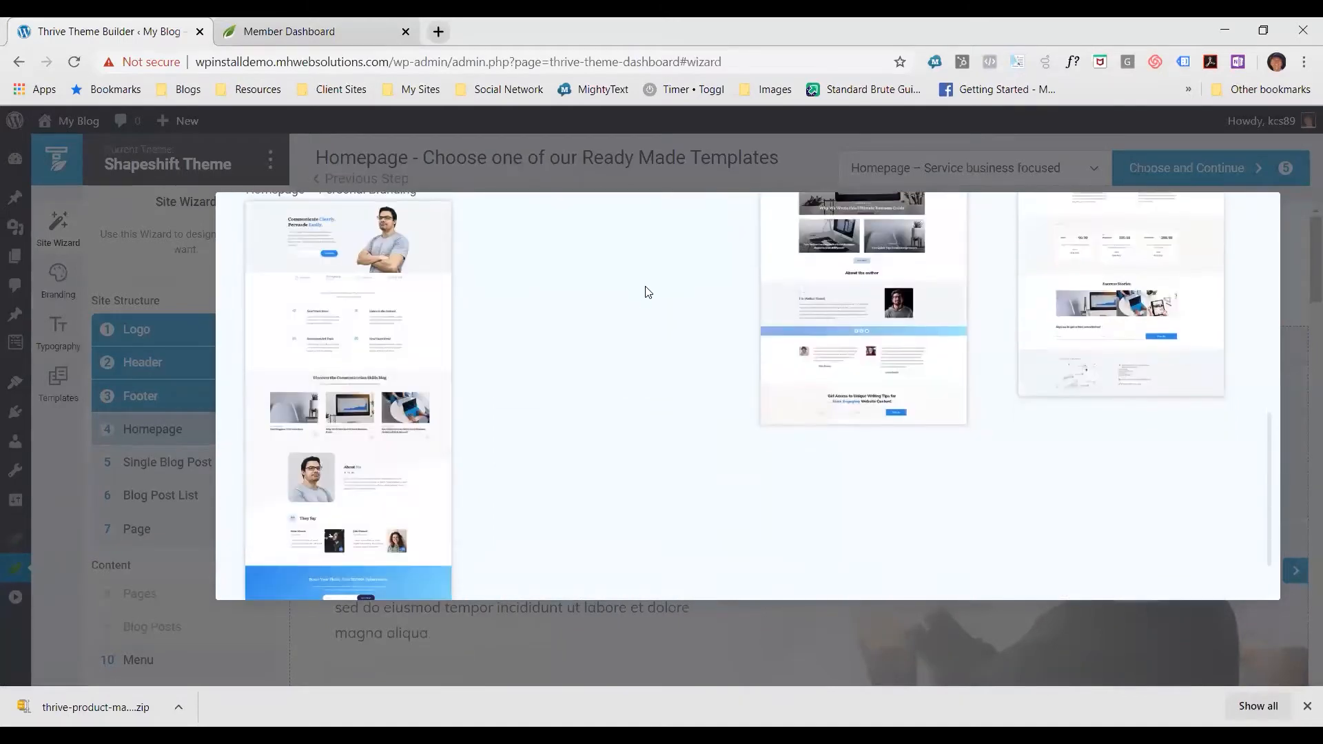
{"action": "scroll", "coordinate": [651, 304], "scroll_direction": "up", "scroll_amount": 2}
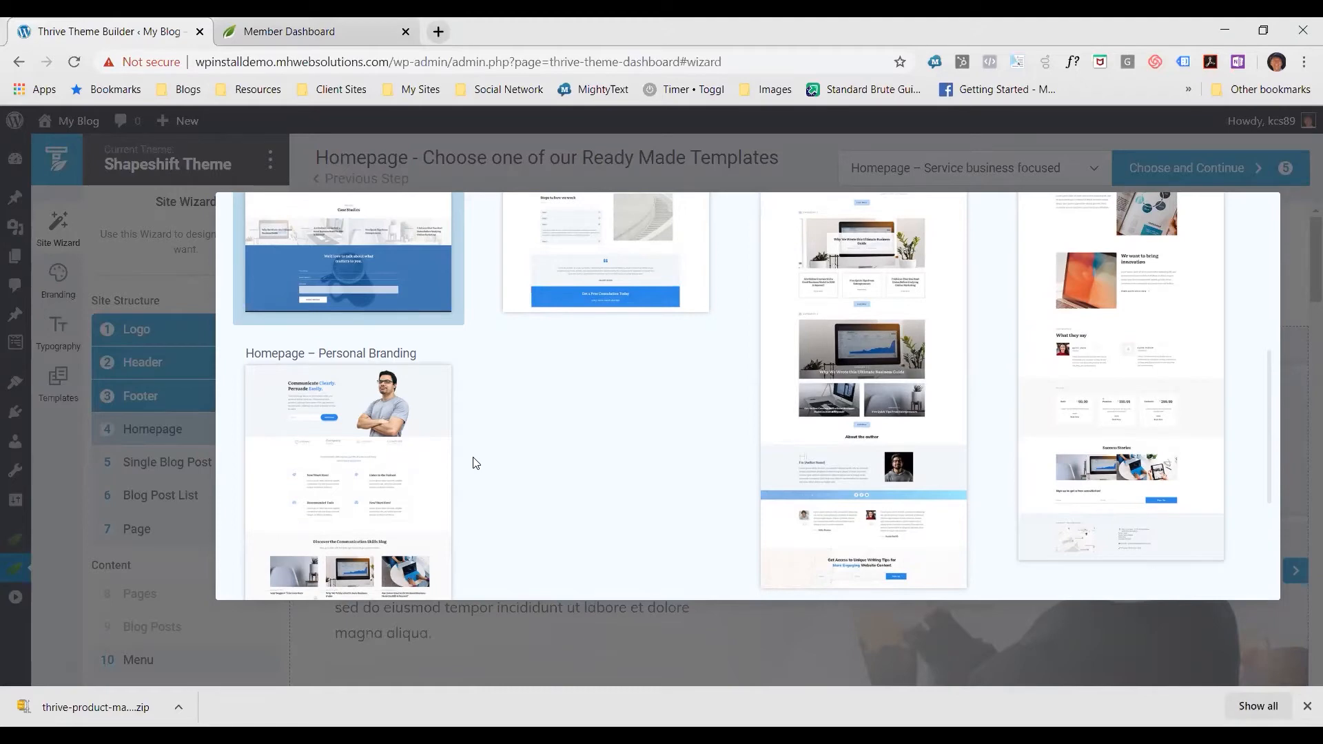
{"action": "scroll", "coordinate": [479, 395], "scroll_direction": "down", "scroll_amount": 1}
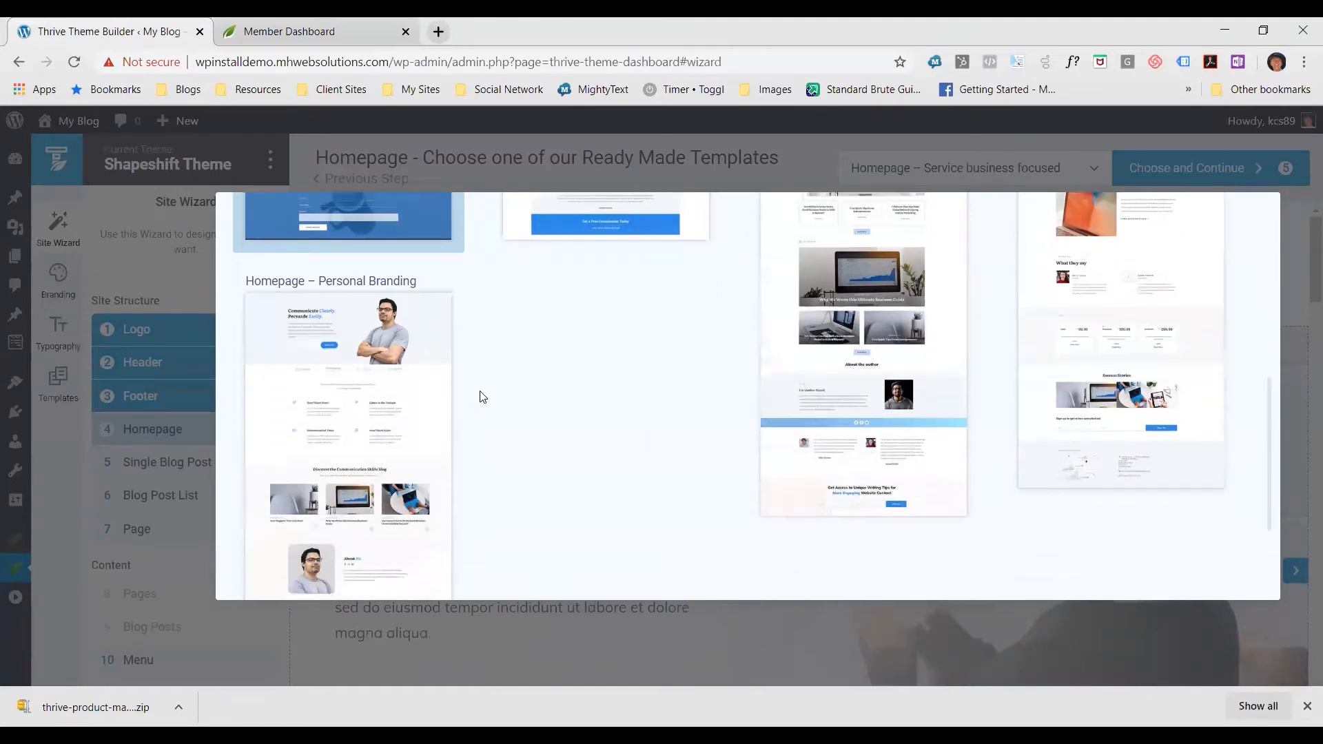
{"action": "left_click", "coordinate": [328, 400]}
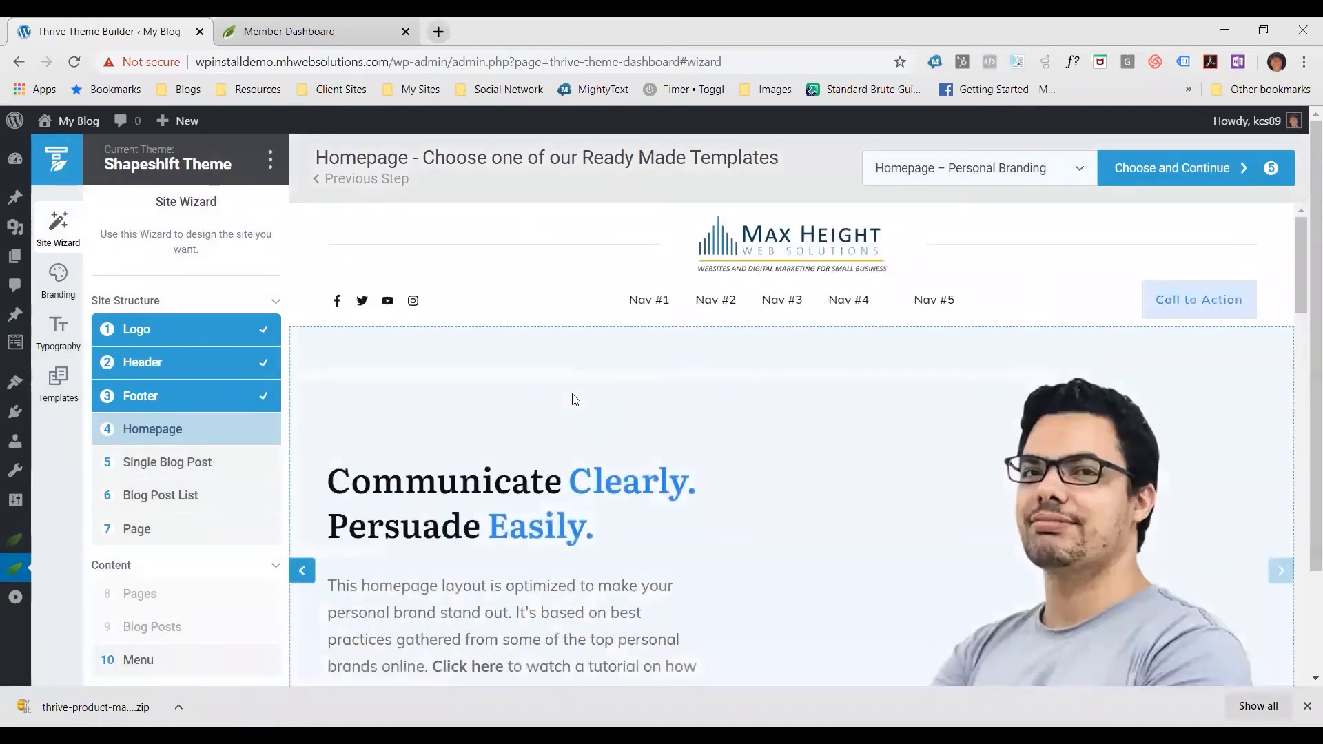
Preview the sections of the Personal Branding homepage, then choose it and continue to the single blog post selection
{"action": "scroll", "coordinate": [575, 404], "scroll_direction": "down", "scroll_amount": 10}
{"action": "scroll", "coordinate": [579, 413], "scroll_direction": "down", "scroll_amount": 15}
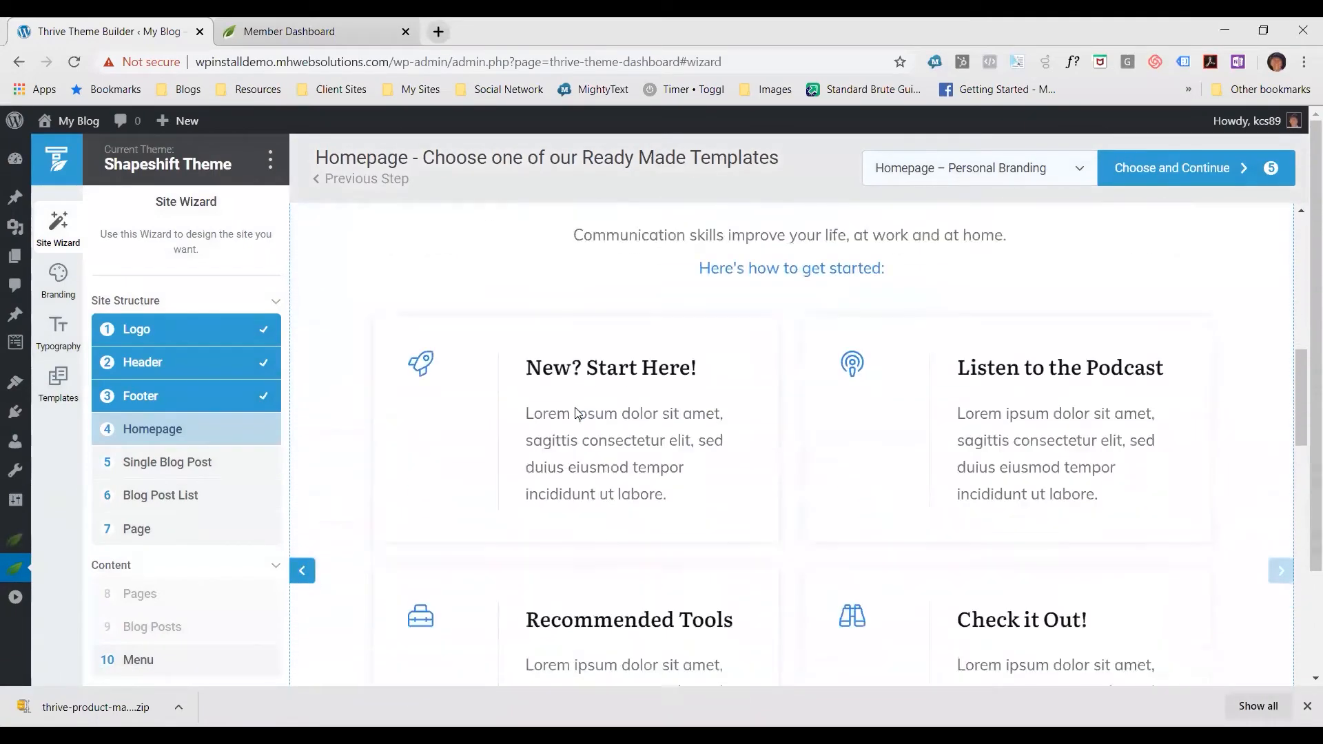
{"action": "scroll", "coordinate": [588, 414], "scroll_direction": "down", "scroll_amount": 5}
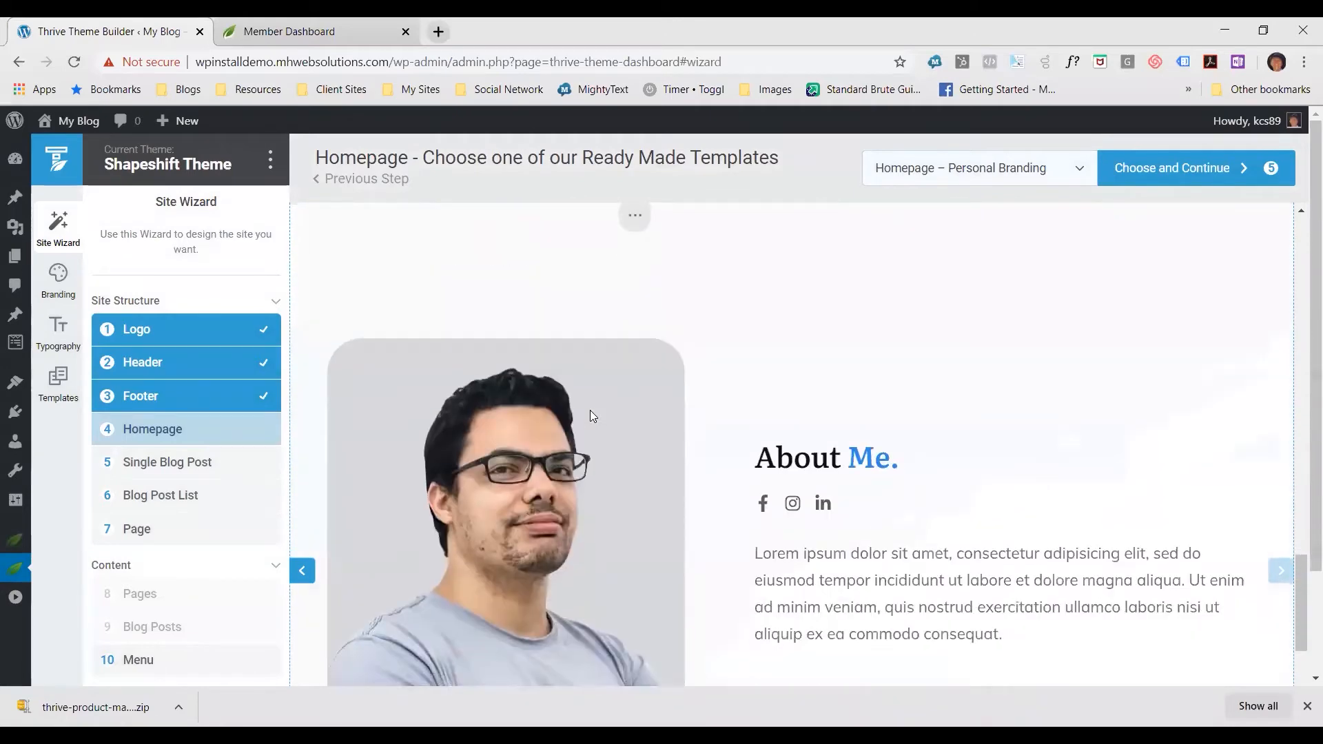
{"action": "scroll", "coordinate": [606, 417], "scroll_direction": "up", "scroll_amount": 15}
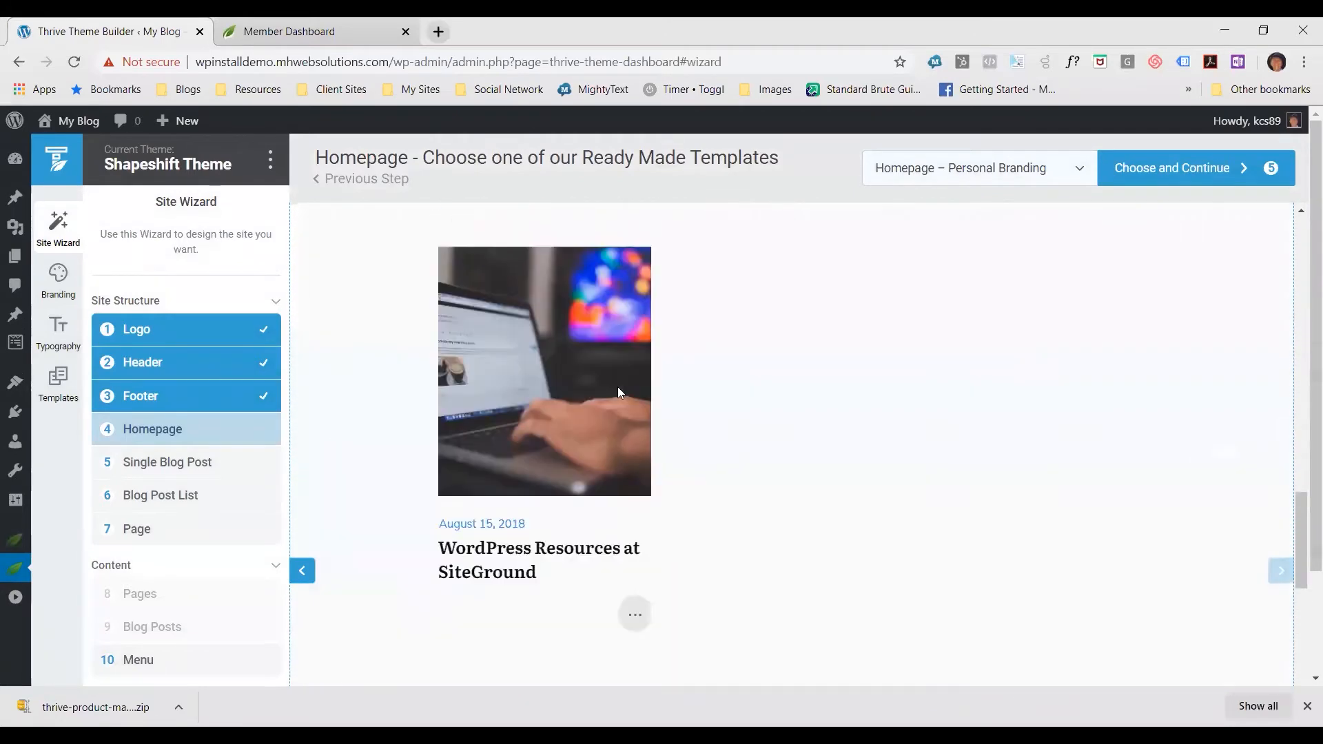
{"action": "scroll", "coordinate": [625, 375], "scroll_direction": "up", "scroll_amount": 8}
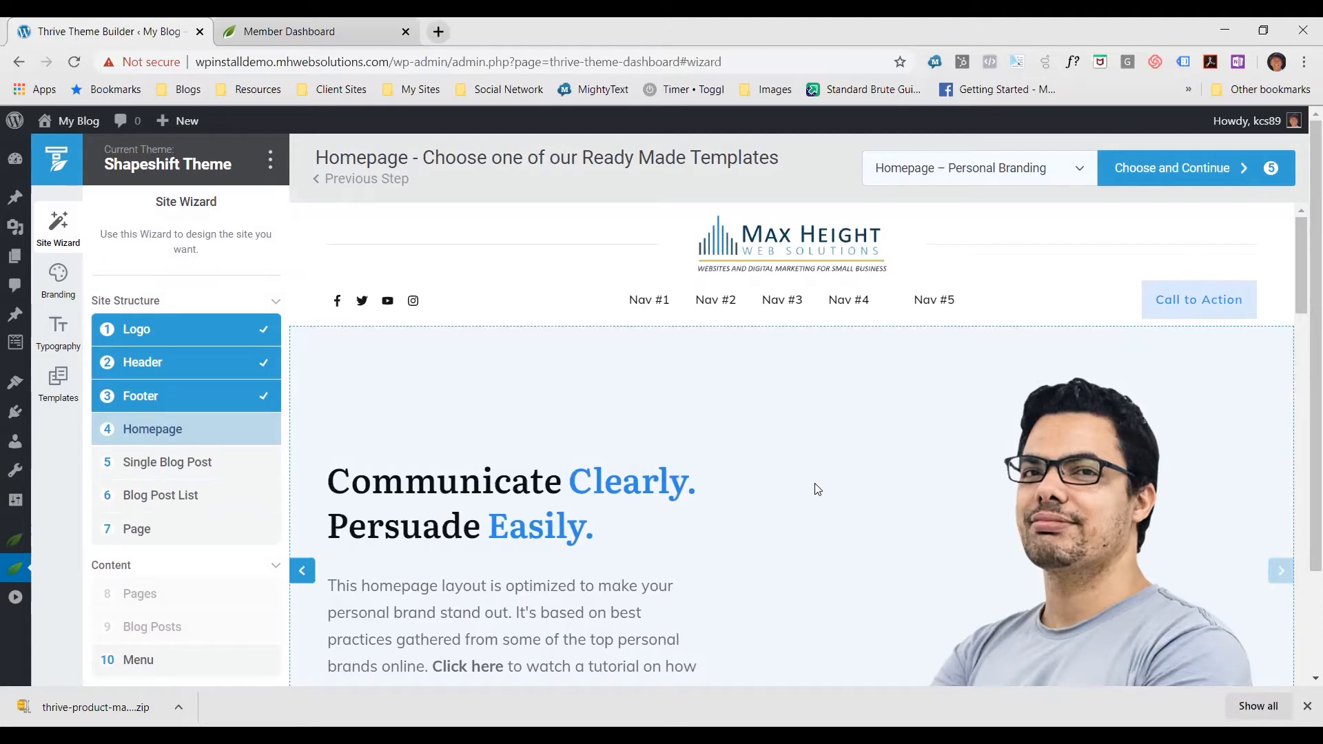
{"action": "left_click", "coordinate": [1183, 180]}
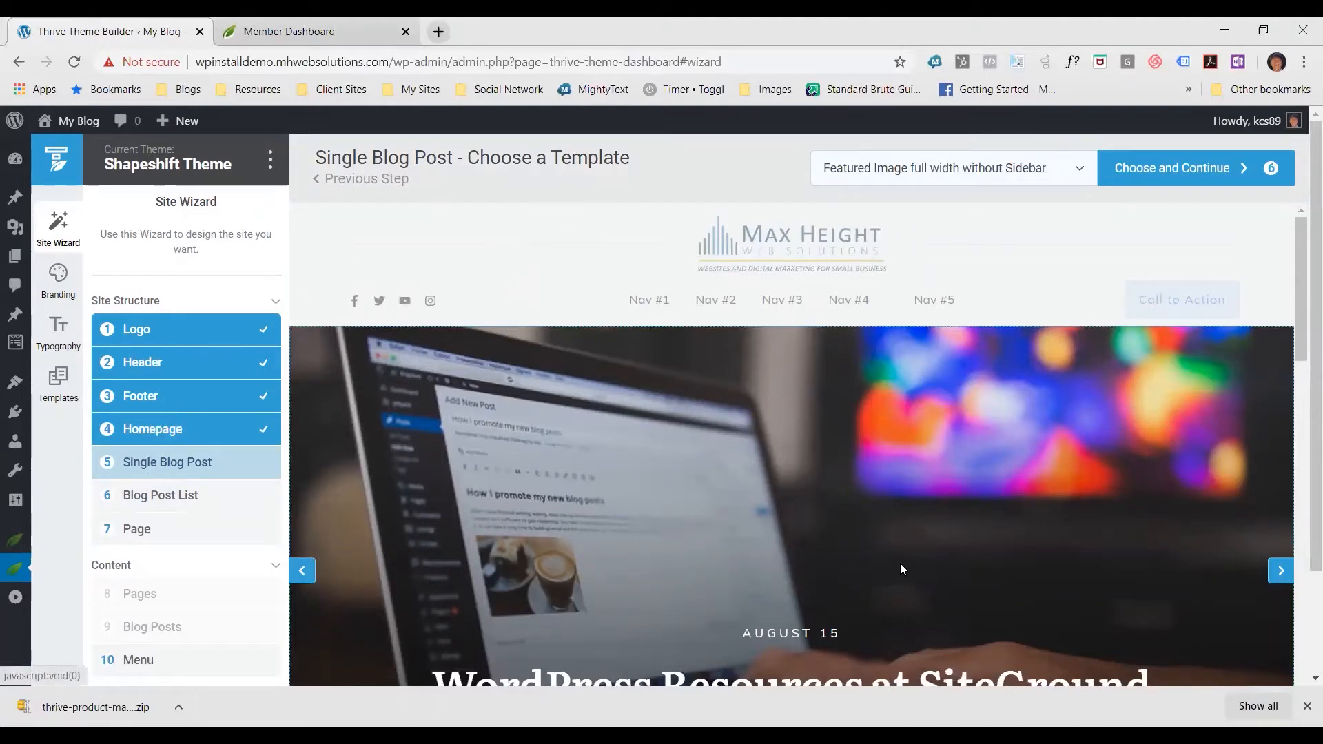
Examine the Featured Image full width without Sidebar post template, from its title image and body to the author box, comments and newsletter form
{"action": "scroll", "coordinate": [889, 568], "scroll_direction": "down", "scroll_amount": 10}
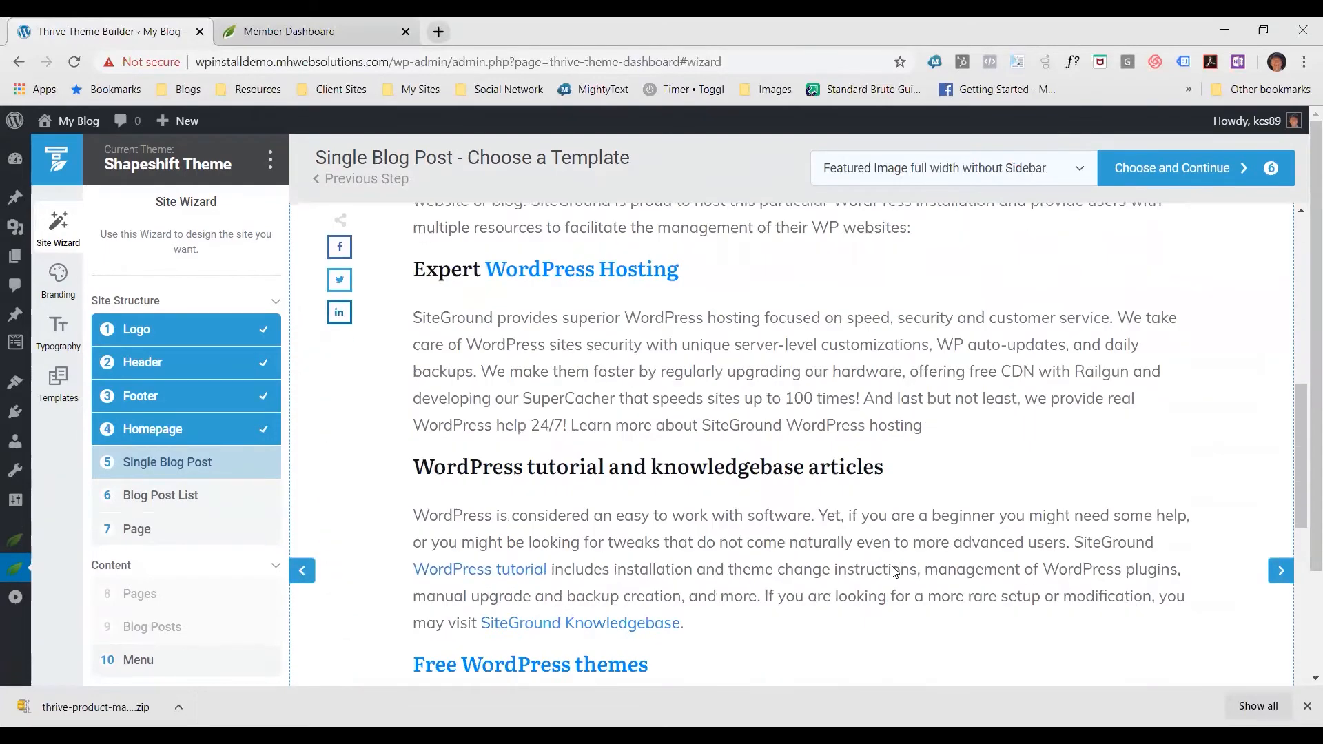
{"action": "scroll", "coordinate": [903, 415], "scroll_direction": "down", "scroll_amount": 8}
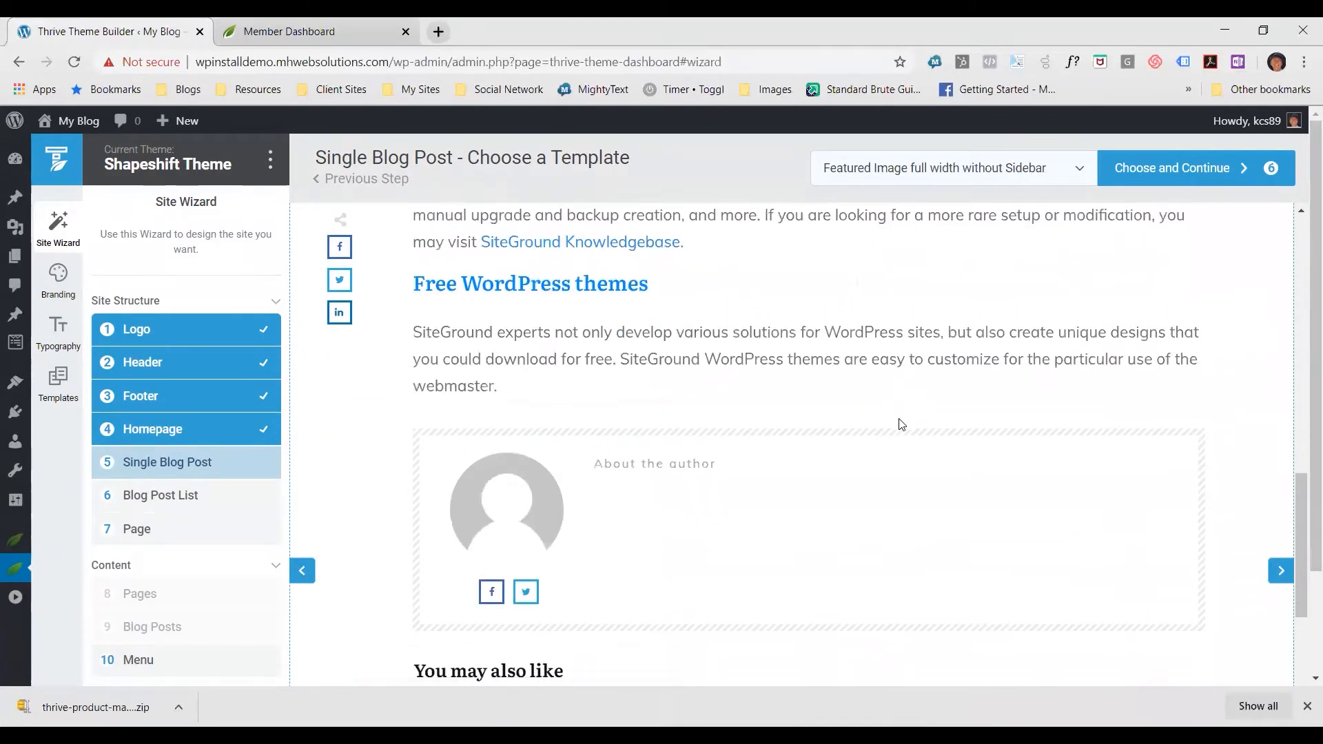
{"action": "scroll", "coordinate": [923, 441], "scroll_direction": "up", "scroll_amount": 3}
{"action": "scroll", "coordinate": [865, 440], "scroll_direction": "down", "scroll_amount": 6}
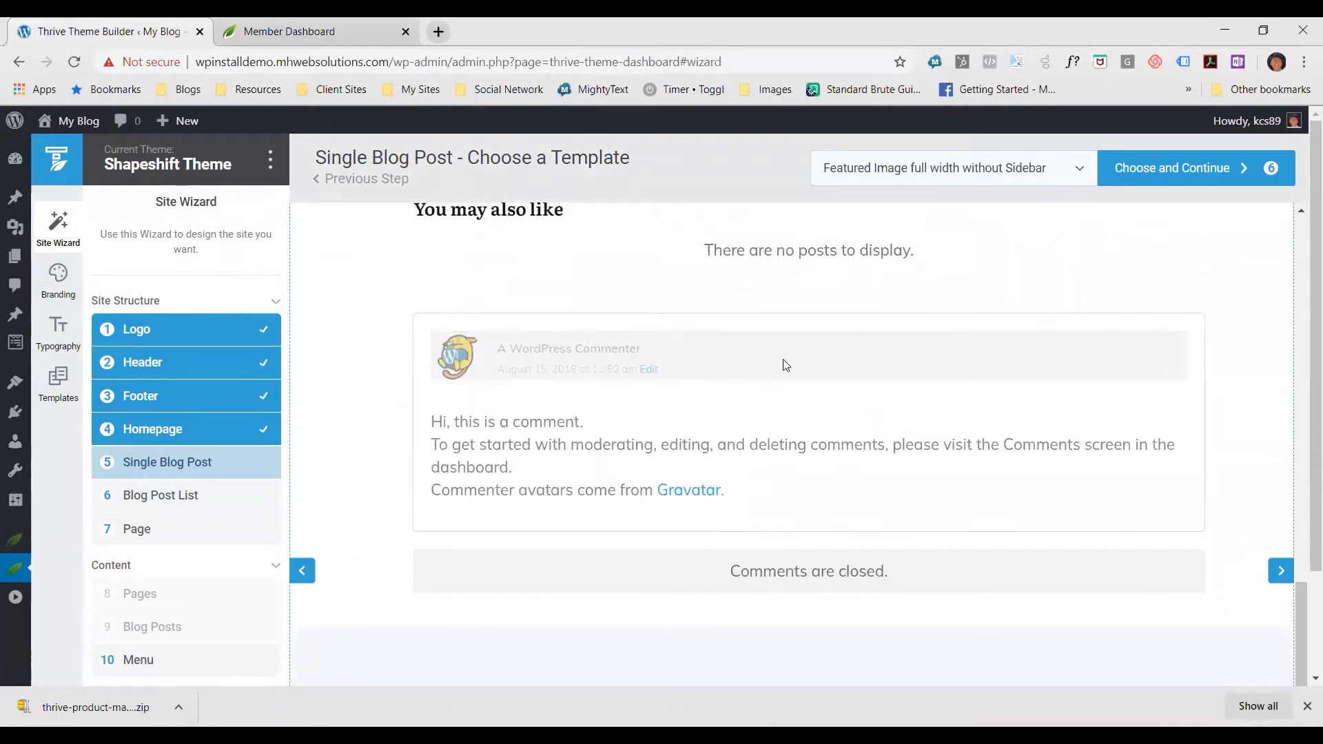
{"action": "scroll", "coordinate": [783, 358], "scroll_direction": "down", "scroll_amount": 4}
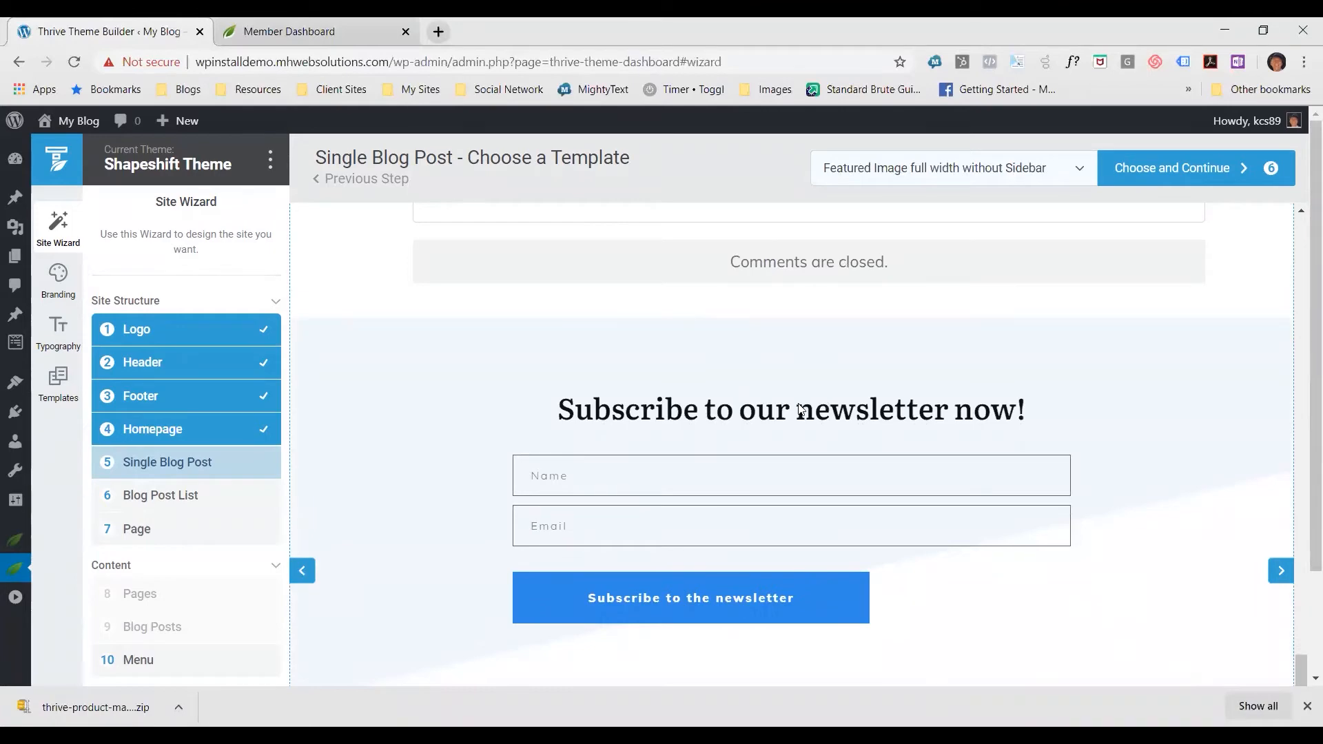
{"action": "scroll", "coordinate": [834, 390], "scroll_direction": "down", "scroll_amount": 3}
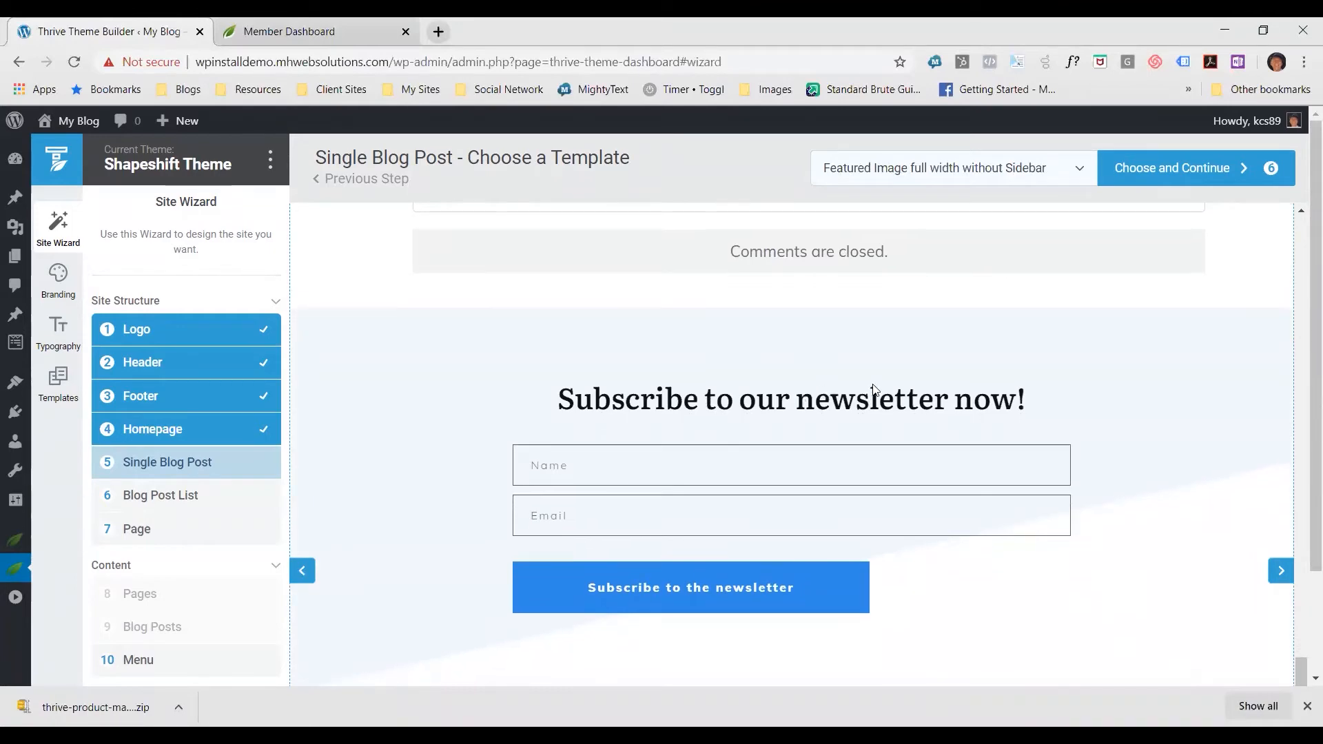
{"action": "scroll", "coordinate": [1160, 451], "scroll_direction": "down", "scroll_amount": 3}
{"action": "scroll", "coordinate": [1123, 434], "scroll_direction": "up", "scroll_amount": 15}
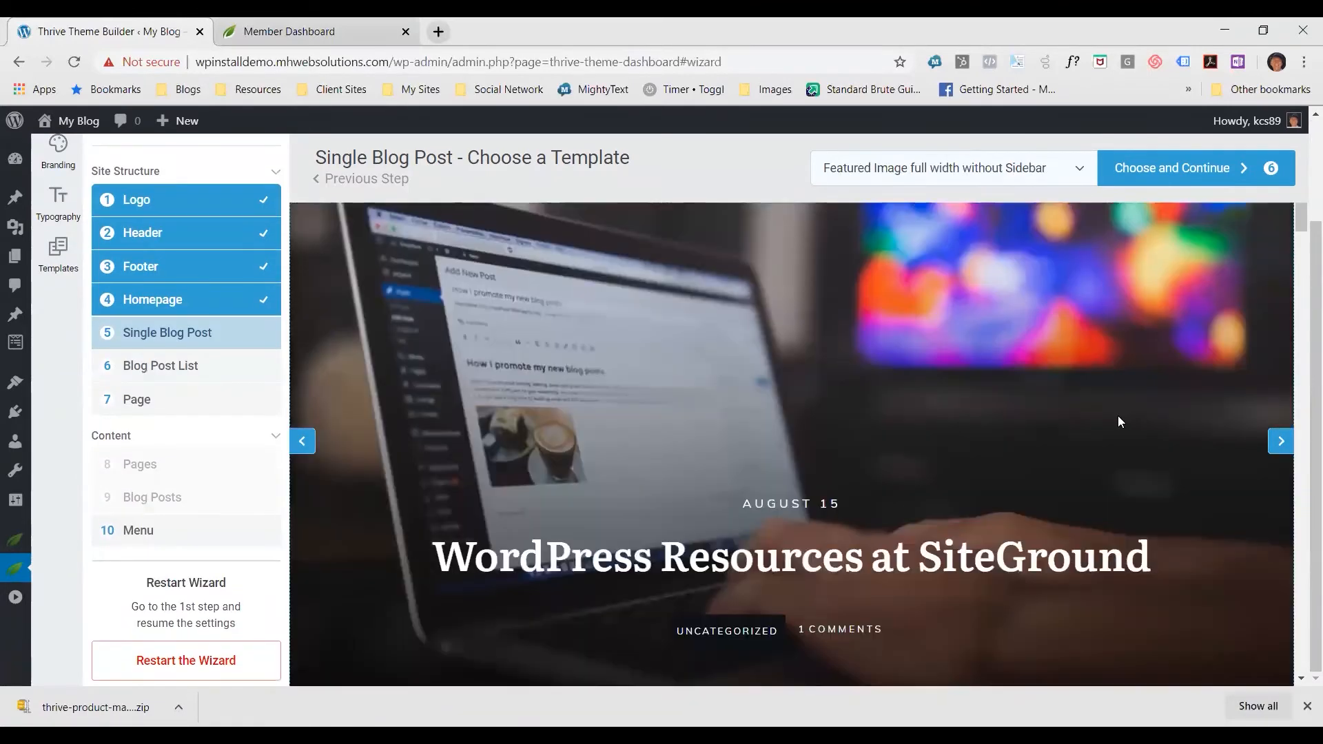
{"action": "scroll", "coordinate": [1066, 447], "scroll_direction": "down", "scroll_amount": 4}
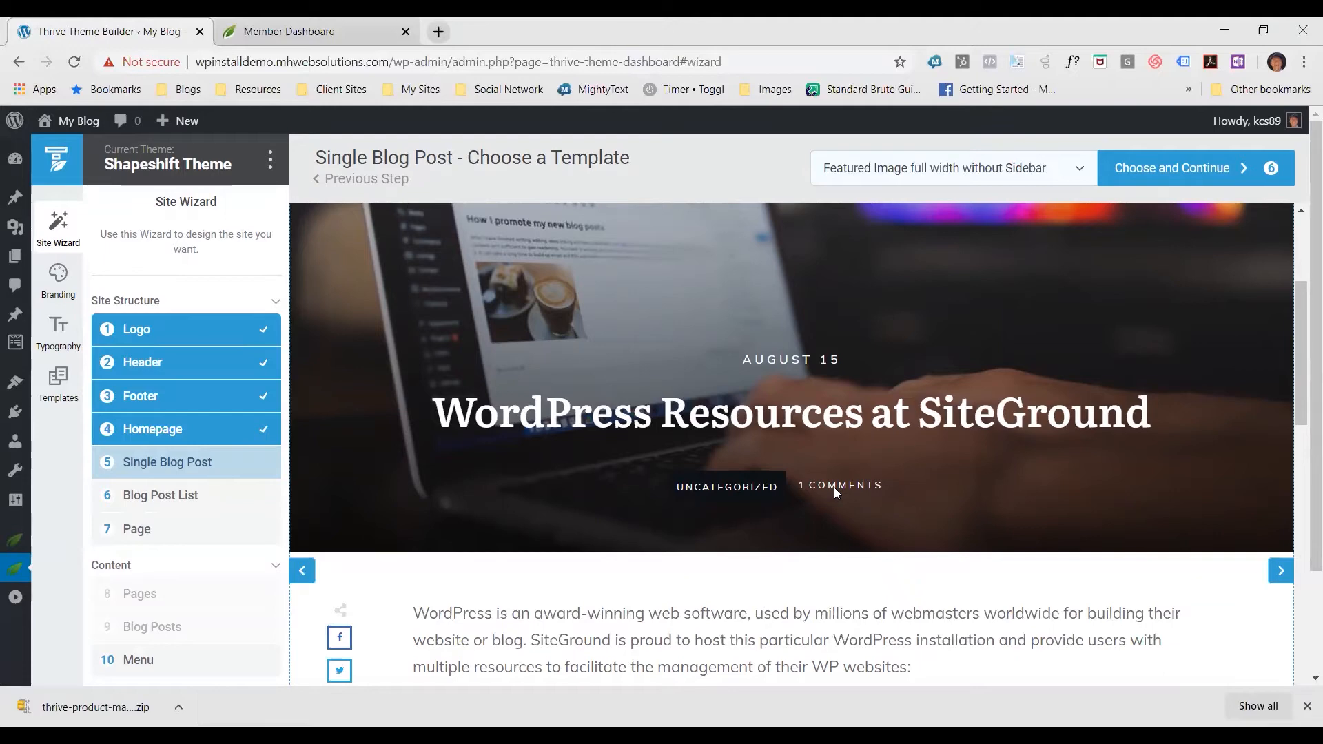
{"action": "scroll", "coordinate": [366, 565], "scroll_direction": "down", "scroll_amount": 2}
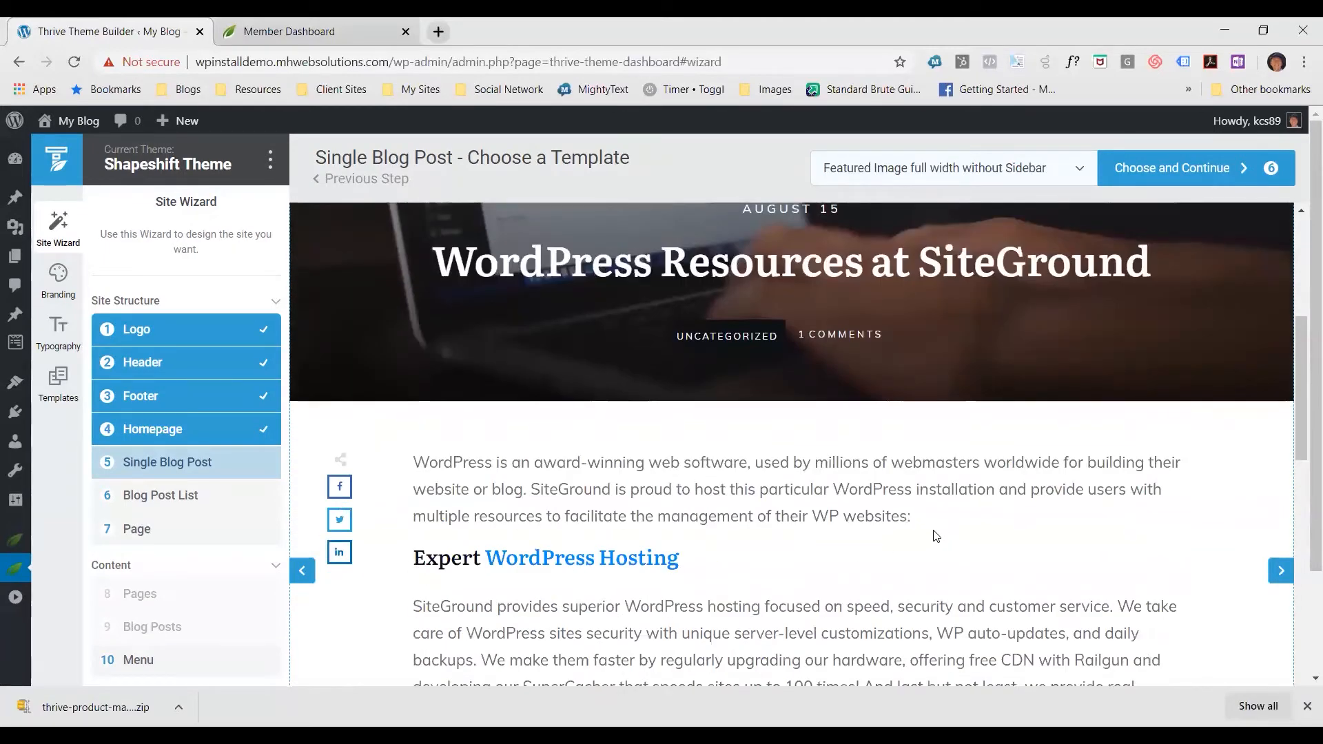
{"action": "scroll", "coordinate": [944, 523], "scroll_direction": "up", "scroll_amount": 5}
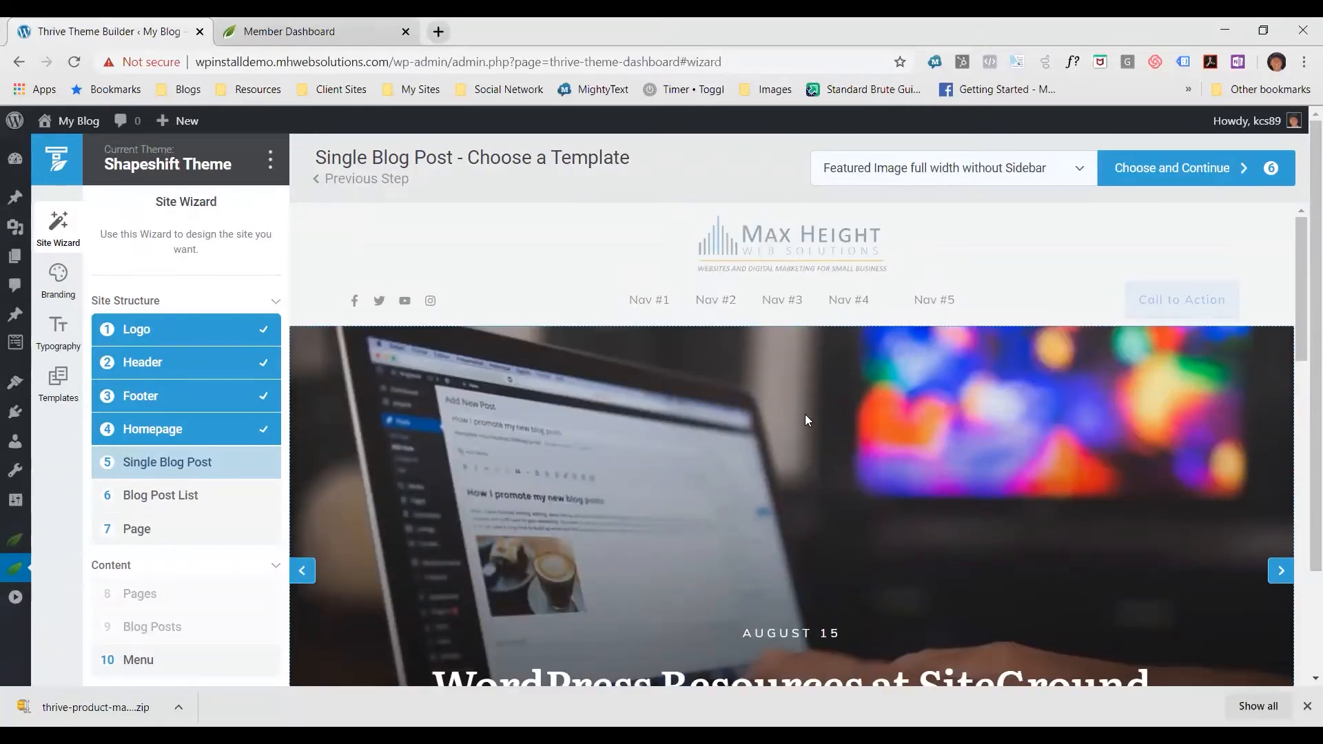
Browse the available single blog post templates, comparing the sidebar, video, audio, boxed and title banner layouts
{"action": "left_click", "coordinate": [1074, 170]}
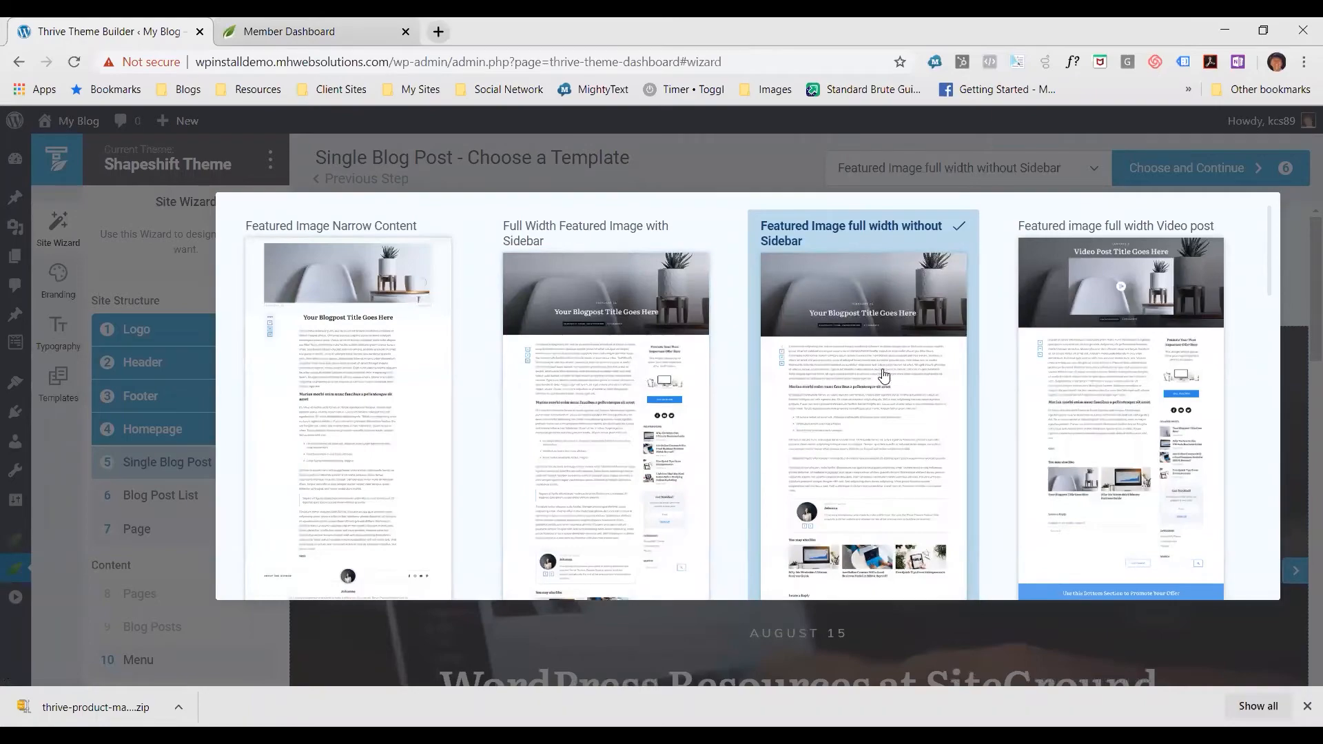
{"action": "scroll", "coordinate": [882, 377], "scroll_direction": "down", "scroll_amount": 10}
{"action": "scroll", "coordinate": [881, 378], "scroll_direction": "down", "scroll_amount": 2}
{"action": "scroll", "coordinate": [880, 384], "scroll_direction": "up", "scroll_amount": 10}
{"action": "scroll", "coordinate": [879, 417], "scroll_direction": "down", "scroll_amount": 3}
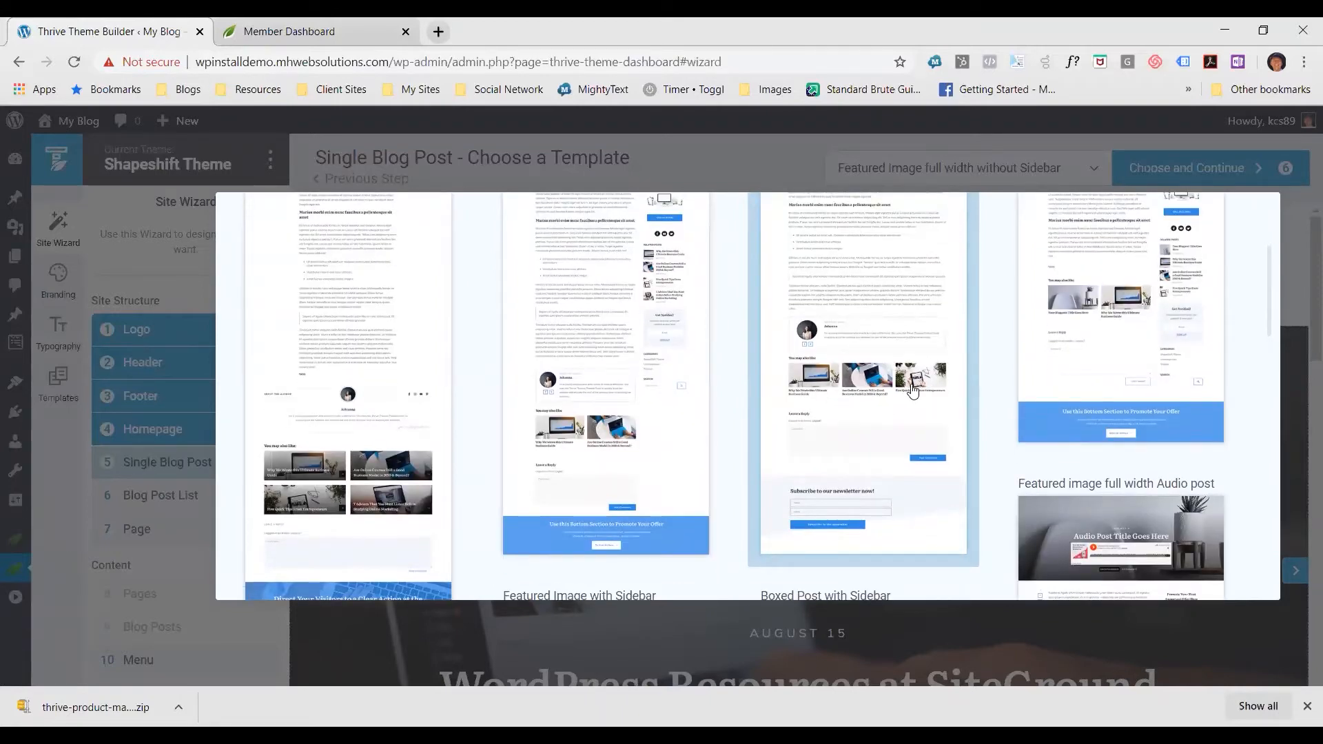
{"action": "scroll", "coordinate": [914, 390], "scroll_direction": "up", "scroll_amount": 5}
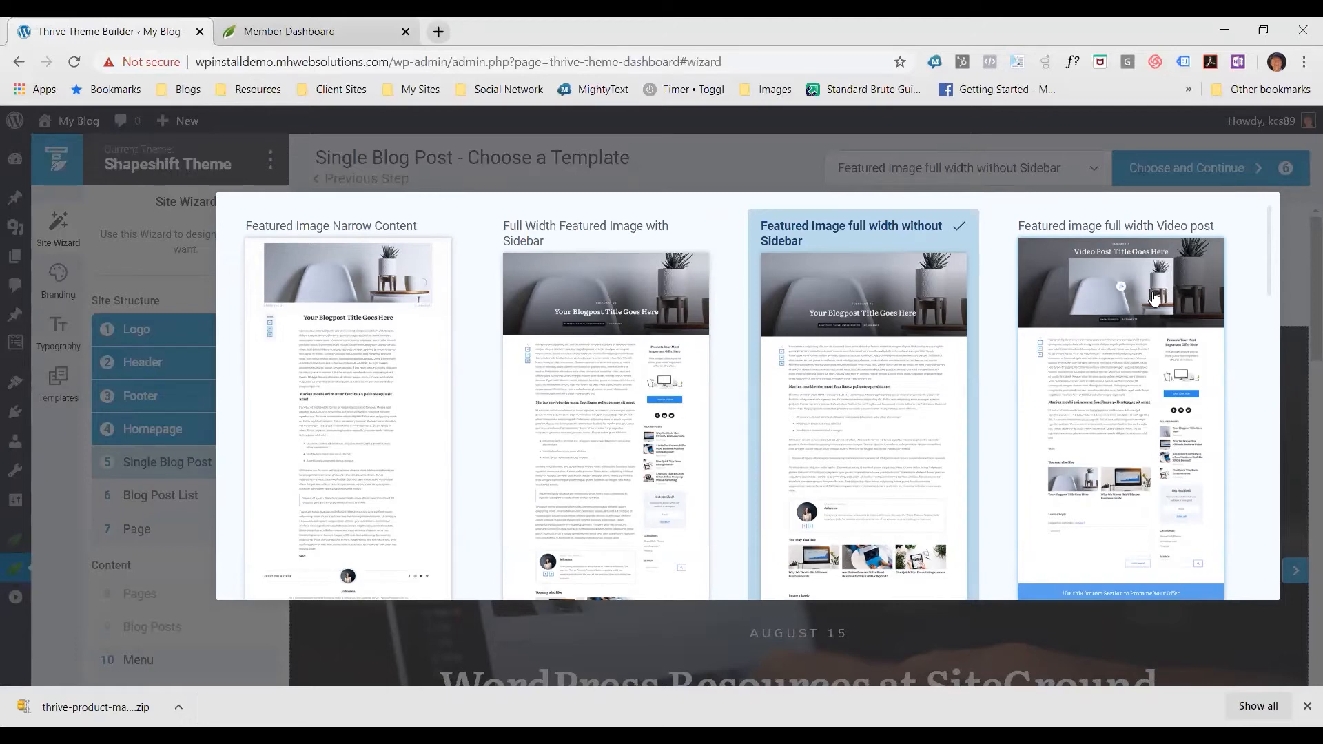
{"action": "scroll", "coordinate": [1151, 293], "scroll_direction": "down", "scroll_amount": 5}
{"action": "scroll", "coordinate": [1148, 289], "scroll_direction": "up", "scroll_amount": 5}
{"action": "scroll", "coordinate": [1125, 317], "scroll_direction": "down", "scroll_amount": 5}
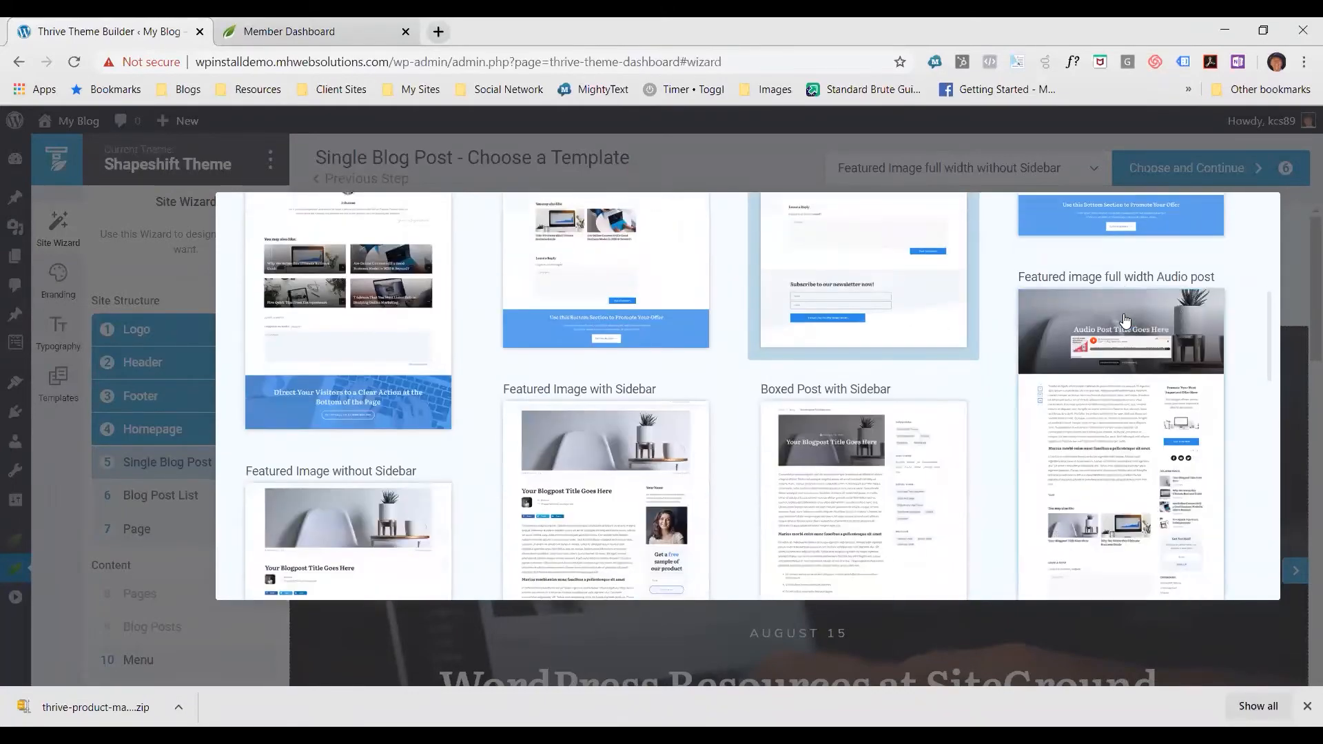
{"action": "scroll", "coordinate": [1125, 324], "scroll_direction": "down", "scroll_amount": 3}
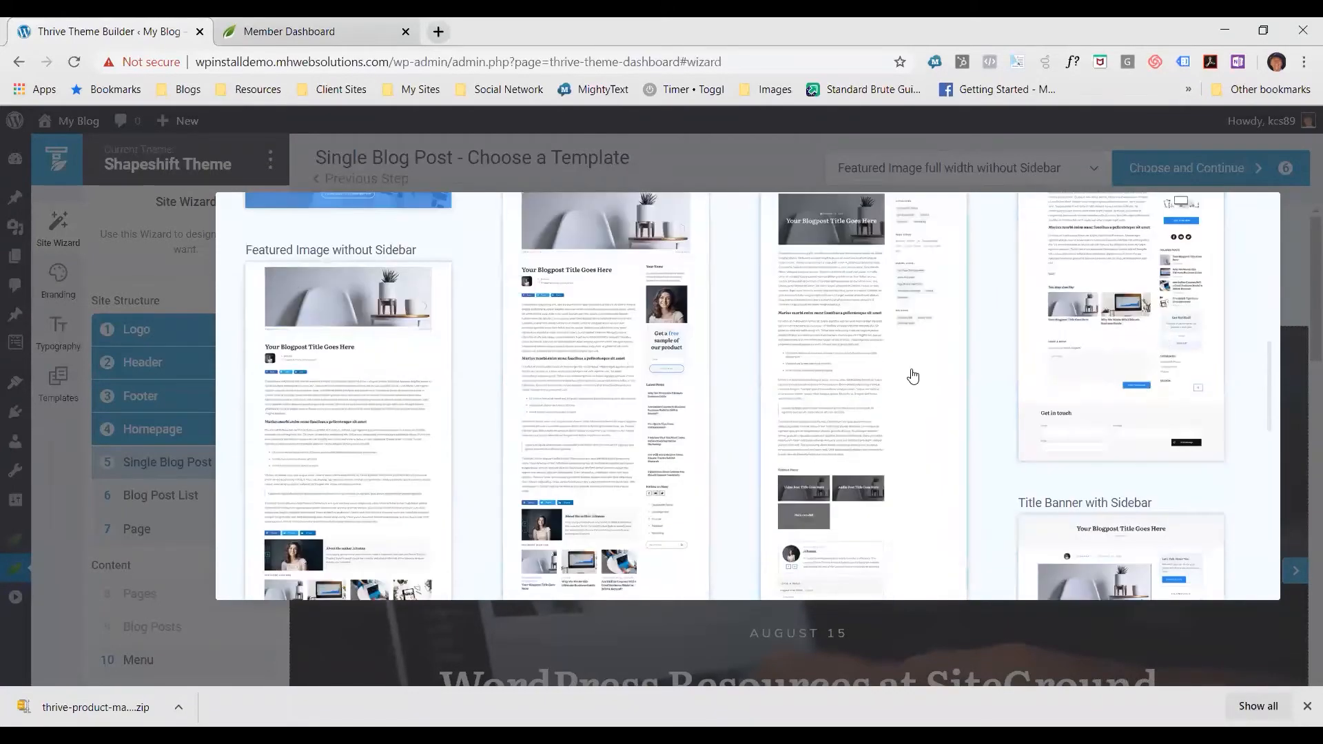
{"action": "scroll", "coordinate": [910, 375], "scroll_direction": "down", "scroll_amount": 5}
{"action": "scroll", "coordinate": [921, 388], "scroll_direction": "down", "scroll_amount": 10}
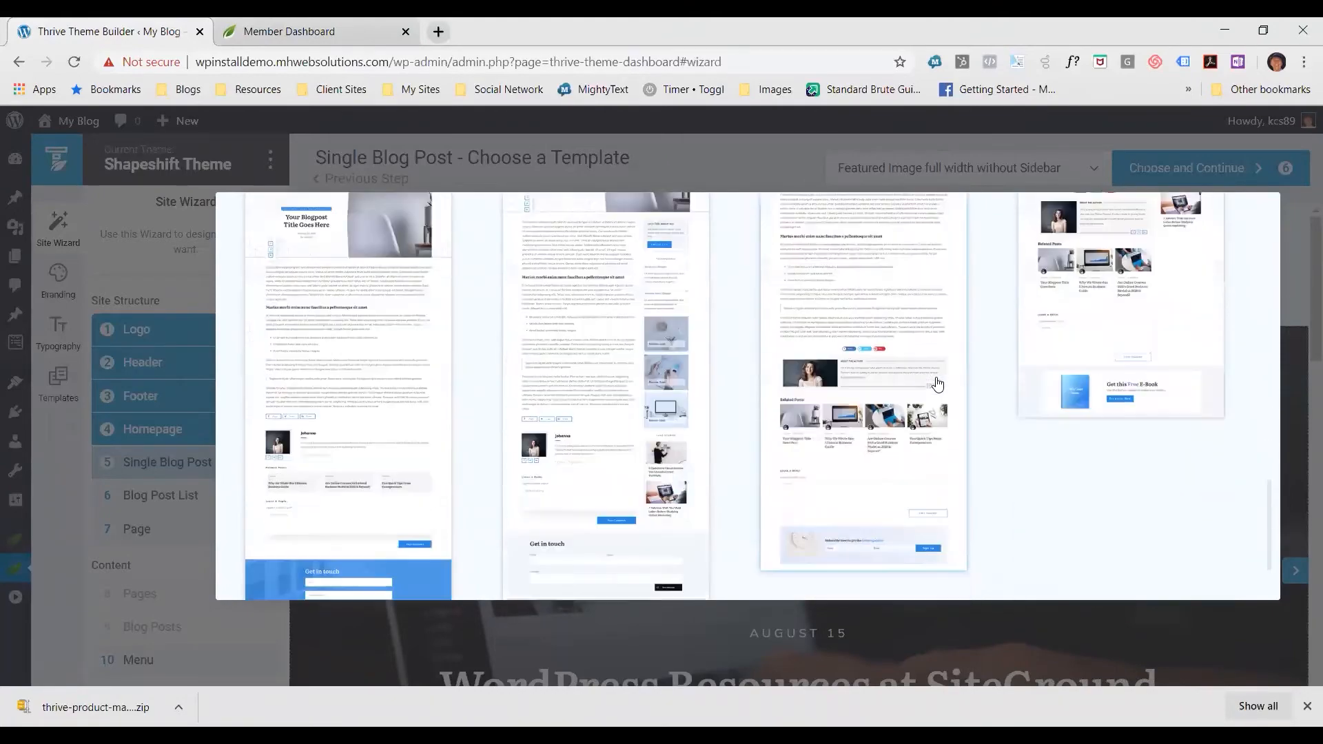
Choose the Featured Image full width without Sidebar post template and continue to the blog post list selection
{"action": "scroll", "coordinate": [944, 386], "scroll_direction": "up", "scroll_amount": 20}
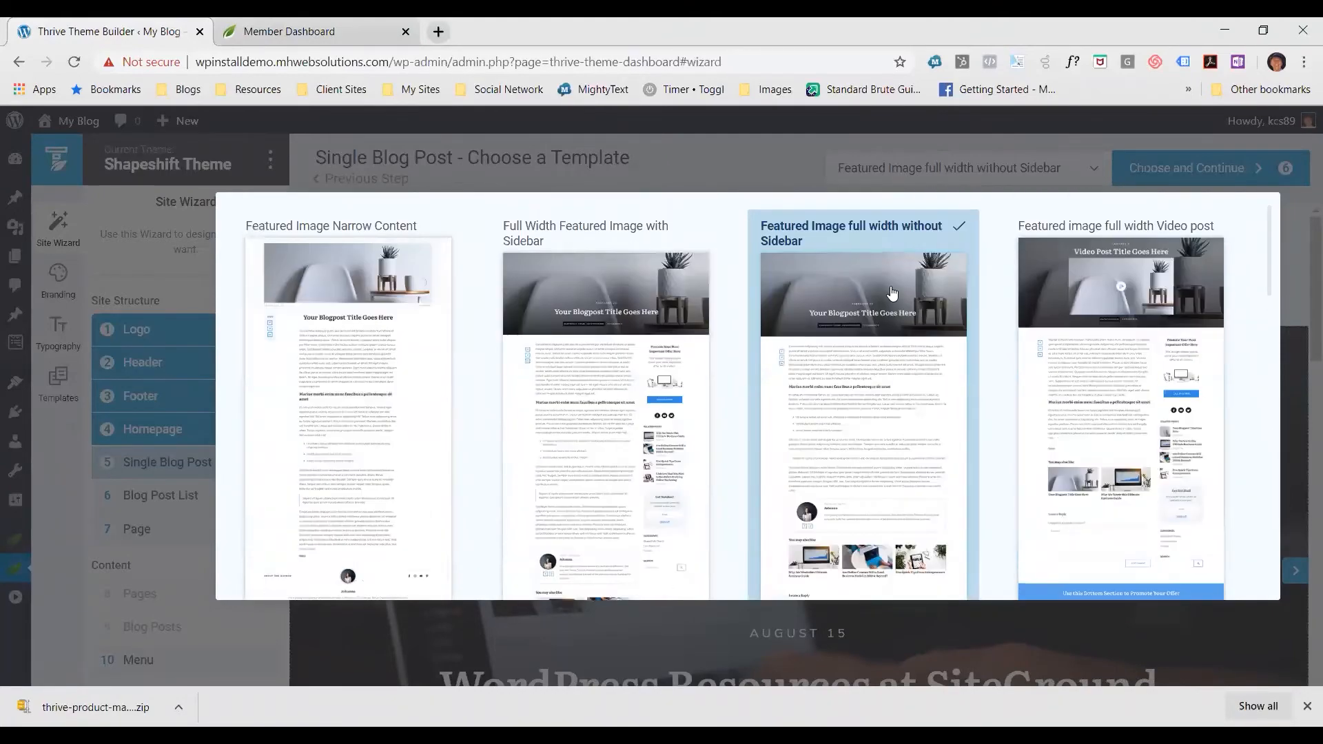
{"action": "left_click", "coordinate": [849, 295]}
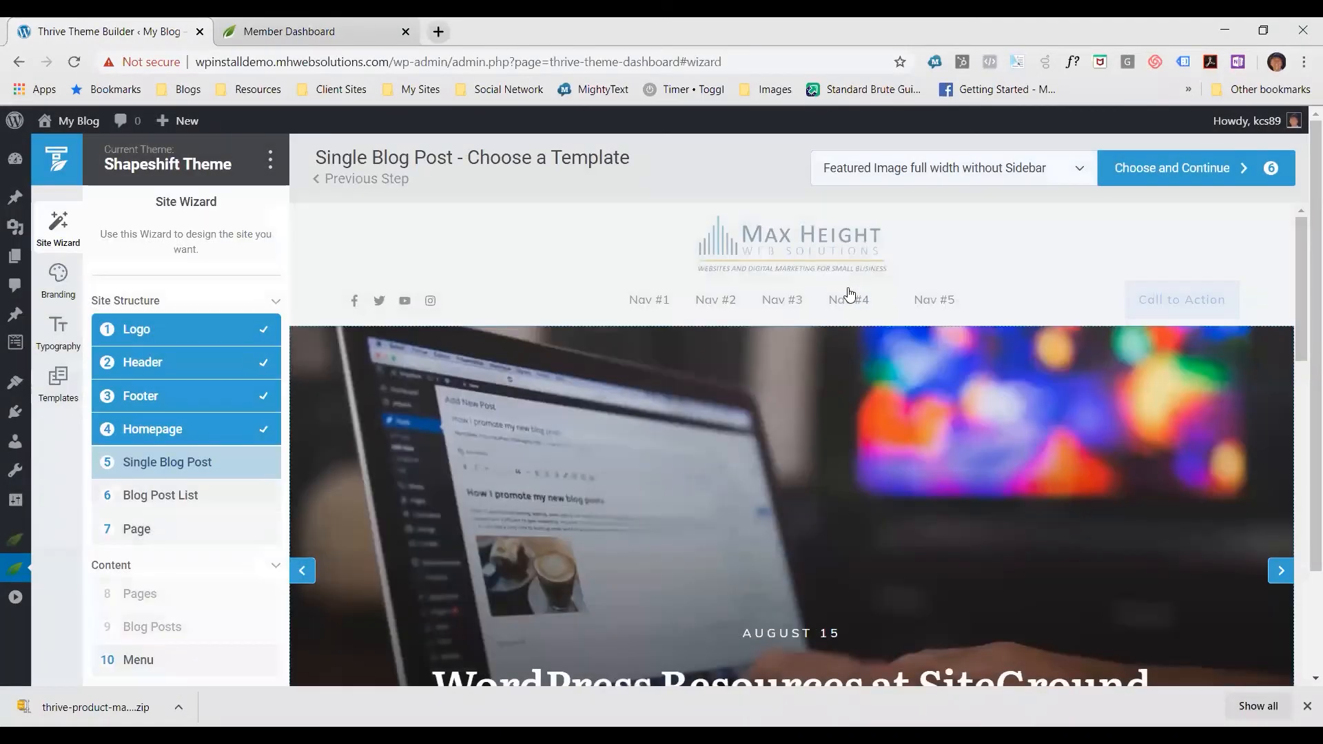
{"action": "left_click", "coordinate": [1165, 190]}
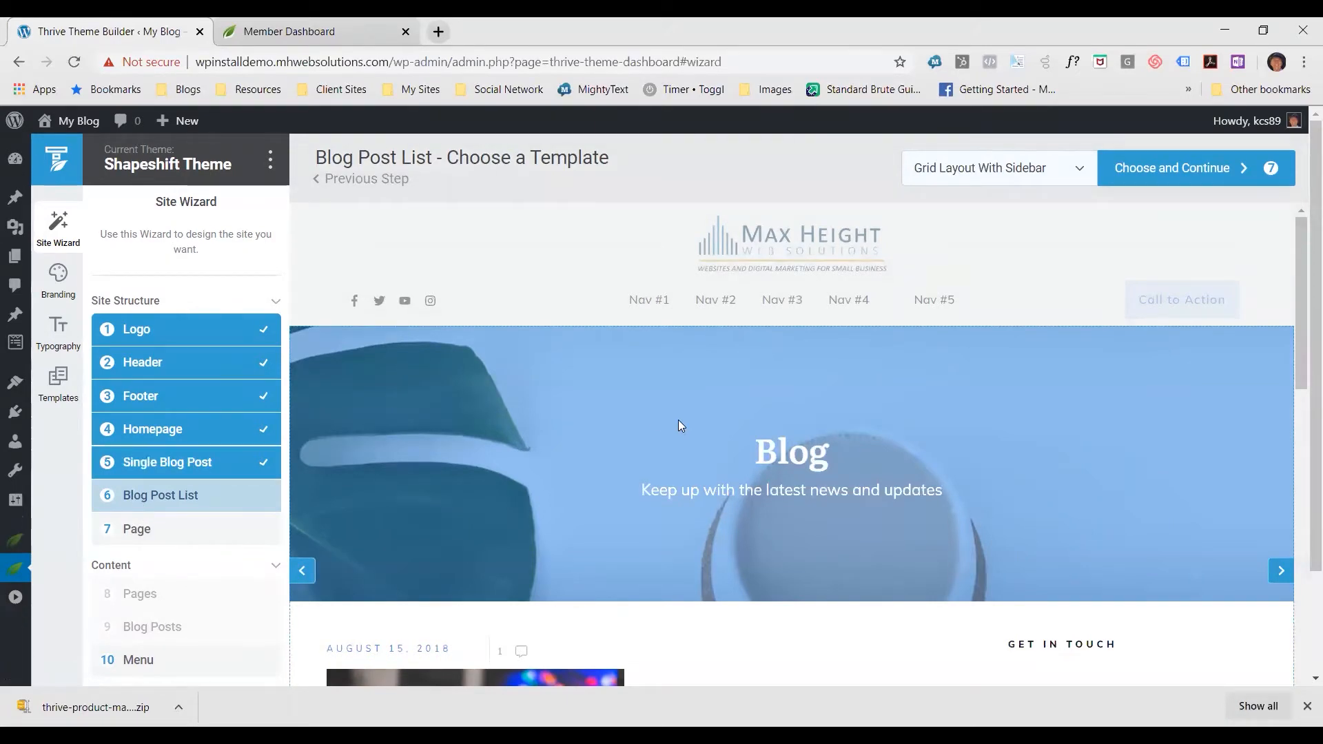
Examine the whole Grid Layout With Sidebar blog list template, down to its Get in touch form
{"action": "scroll", "coordinate": [678, 419], "scroll_direction": "down", "scroll_amount": 8}
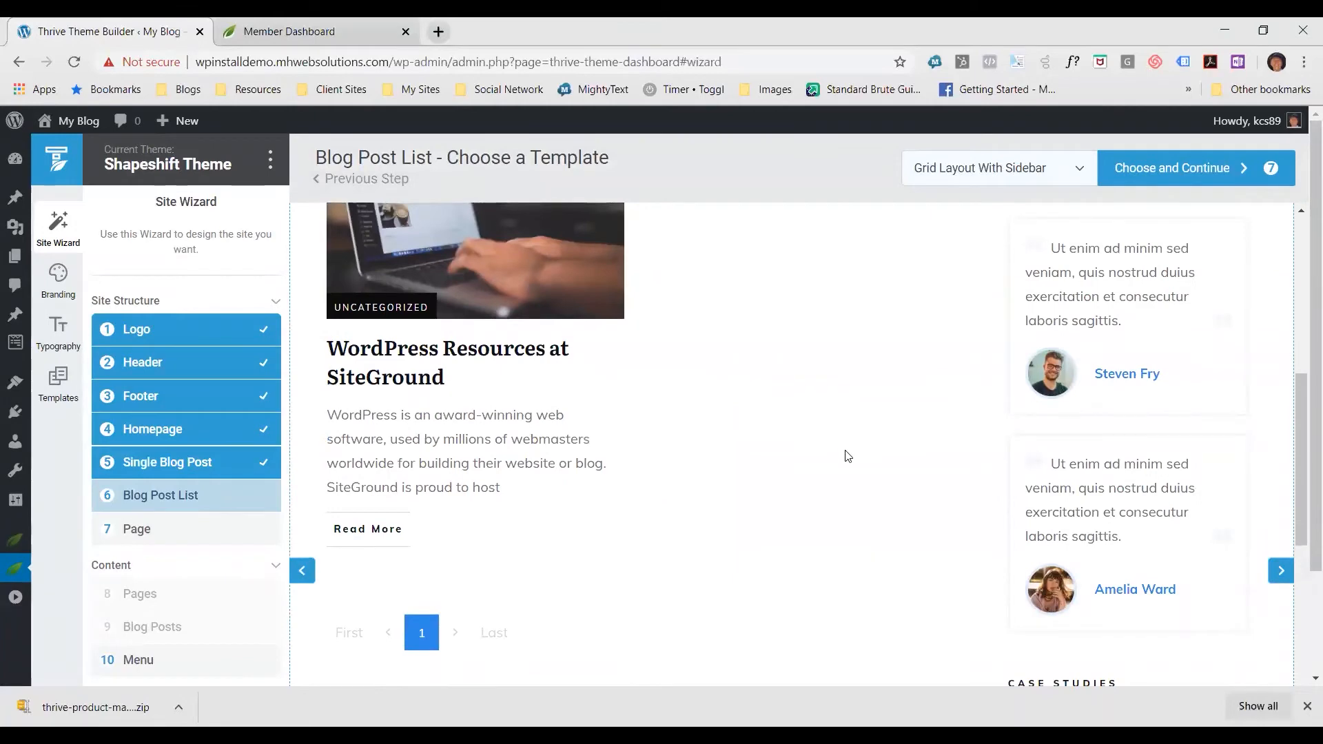
{"action": "scroll", "coordinate": [845, 455], "scroll_direction": "down", "scroll_amount": 3}
{"action": "scroll", "coordinate": [843, 451], "scroll_direction": "down", "scroll_amount": 8}
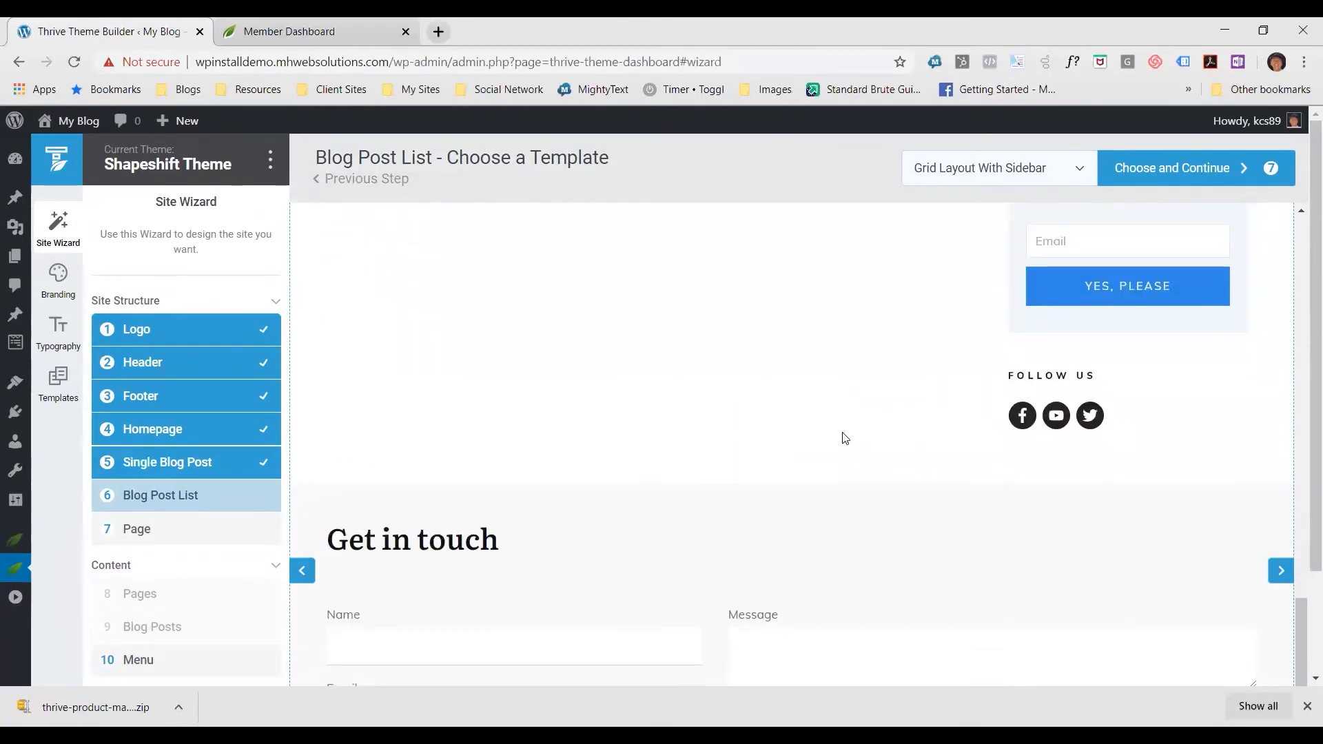
{"action": "scroll", "coordinate": [855, 424], "scroll_direction": "up", "scroll_amount": 11}
{"action": "scroll", "coordinate": [861, 410], "scroll_direction": "up", "scroll_amount": 8}
Examine the post card, pagination and sidebar testimonials of the Grid Layout With Sidebar template, then return to its beginning
{"action": "scroll", "coordinate": [852, 423], "scroll_direction": "down", "scroll_amount": 4}
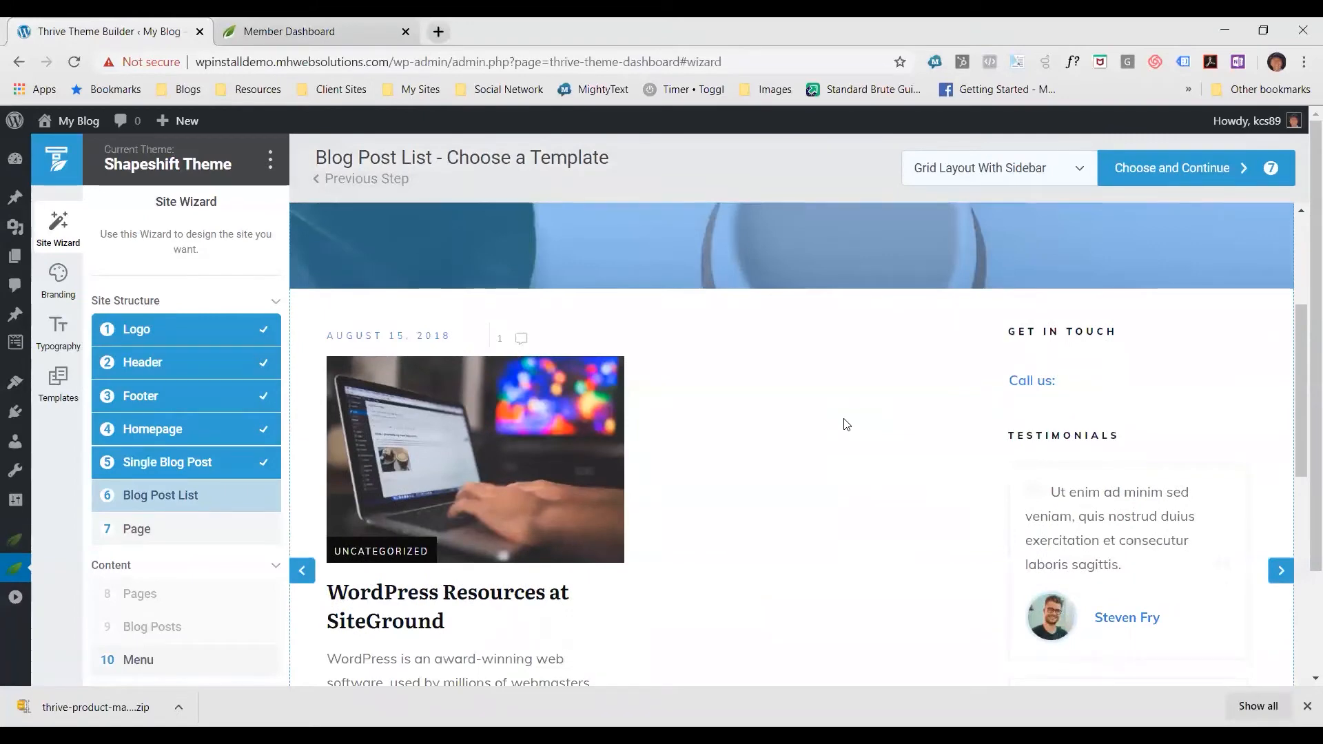
{"action": "scroll", "coordinate": [820, 429], "scroll_direction": "down", "scroll_amount": 3}
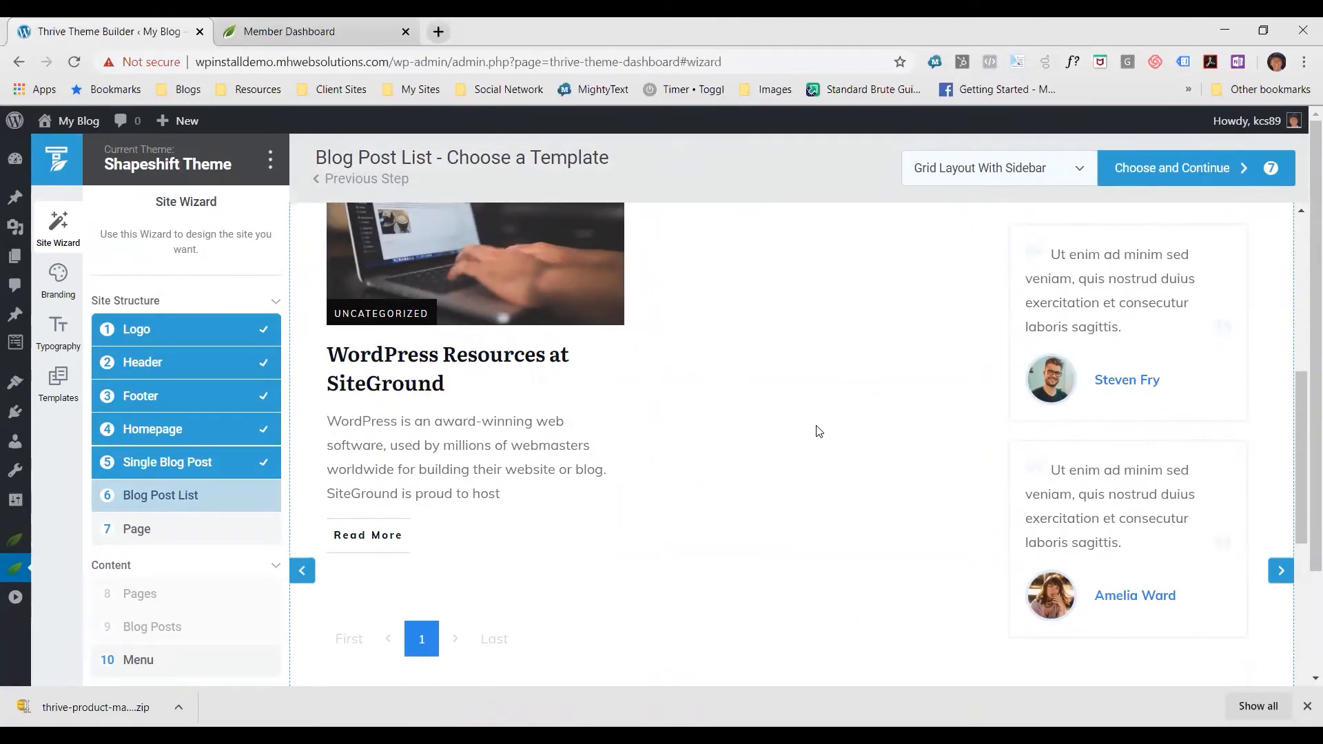
{"action": "scroll", "coordinate": [768, 429], "scroll_direction": "up", "scroll_amount": 3}
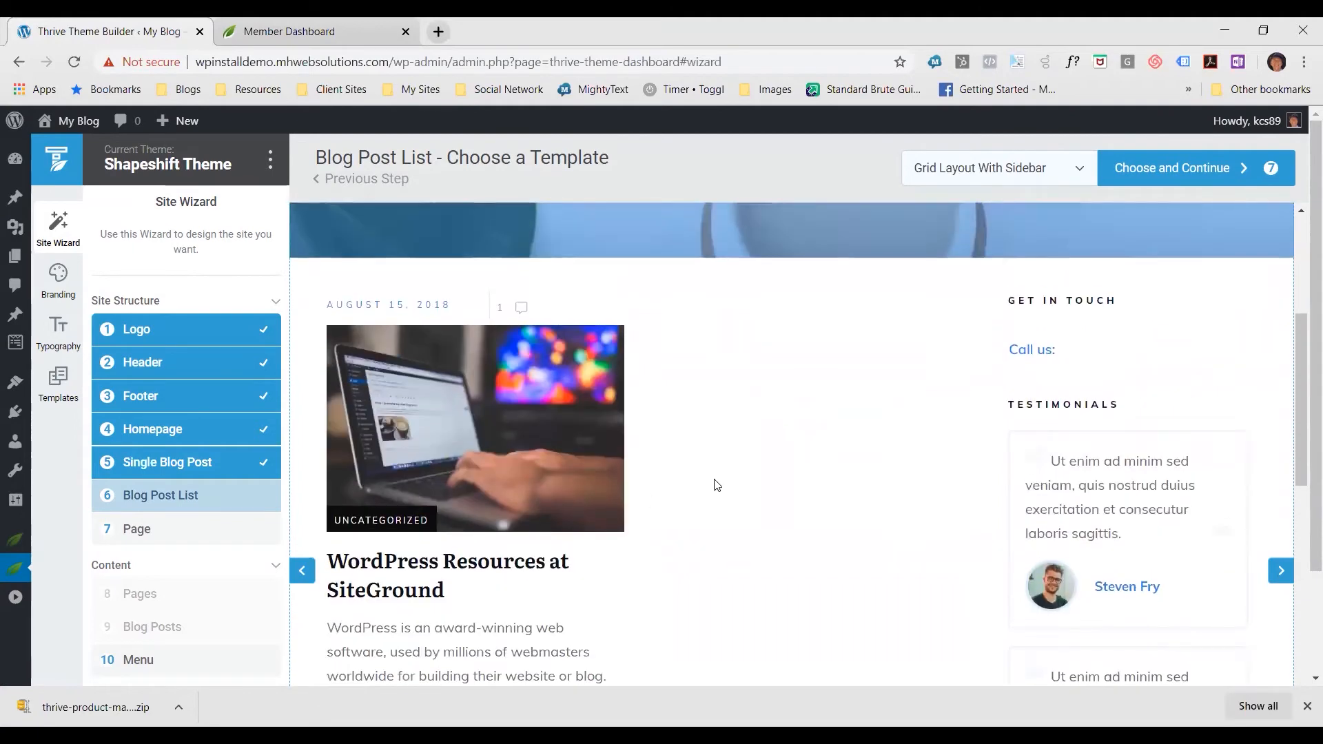
{"action": "scroll", "coordinate": [879, 476], "scroll_direction": "down", "scroll_amount": 2}
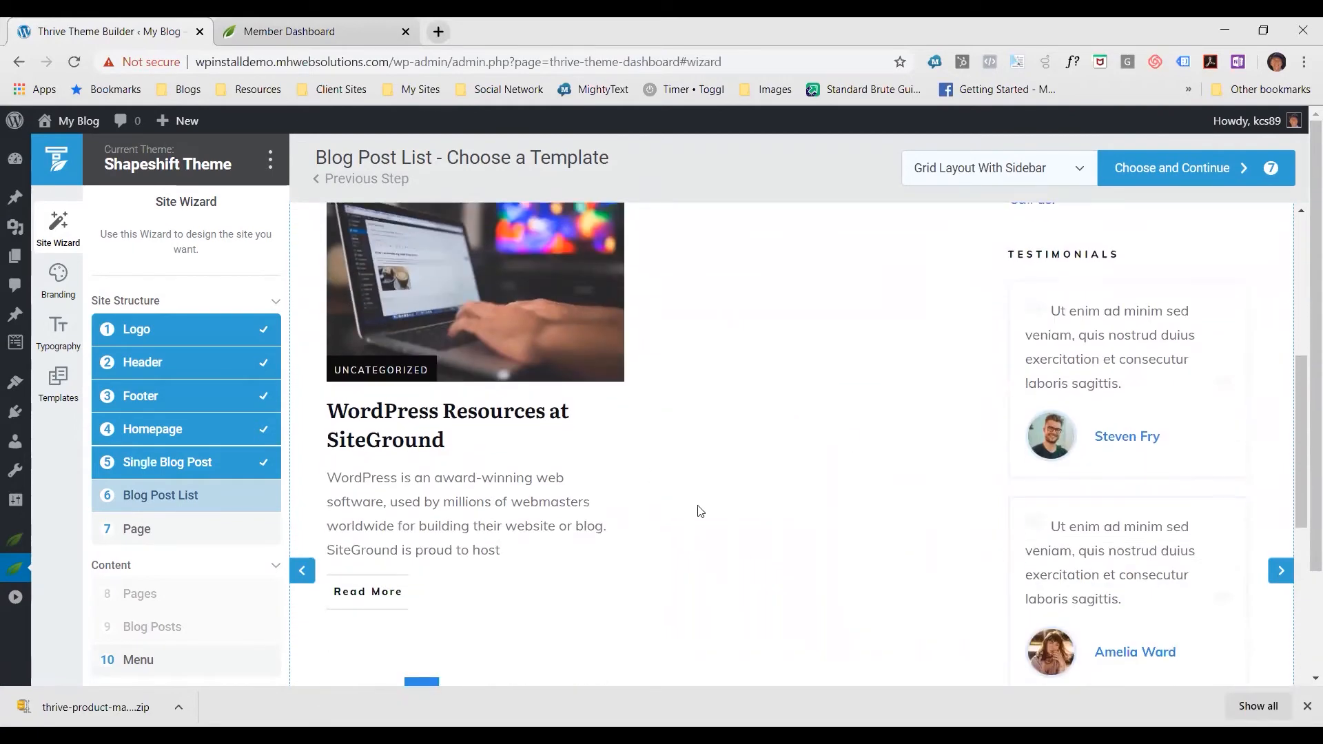
{"action": "scroll", "coordinate": [798, 488], "scroll_direction": "up", "scroll_amount": 2}
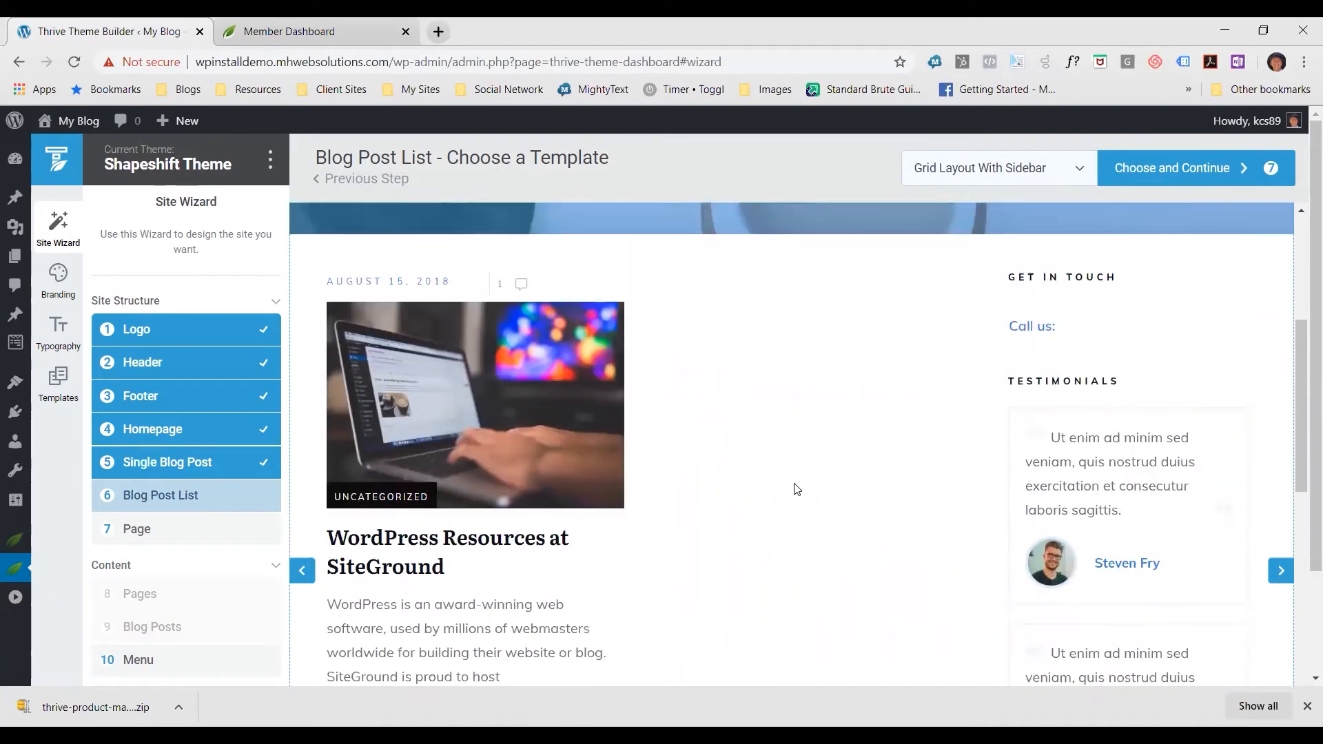
{"action": "scroll", "coordinate": [799, 482], "scroll_direction": "up", "scroll_amount": 5}
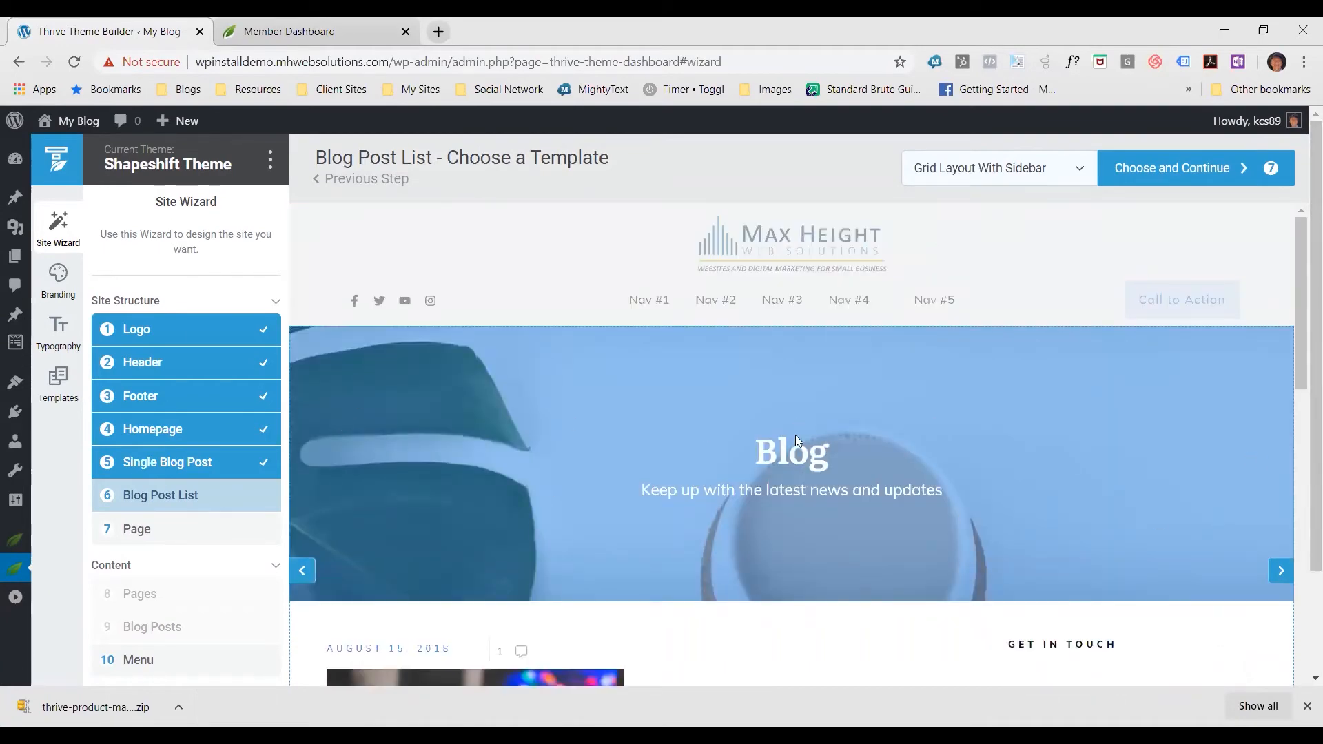
{"action": "scroll", "coordinate": [813, 424], "scroll_direction": "down", "scroll_amount": 5}
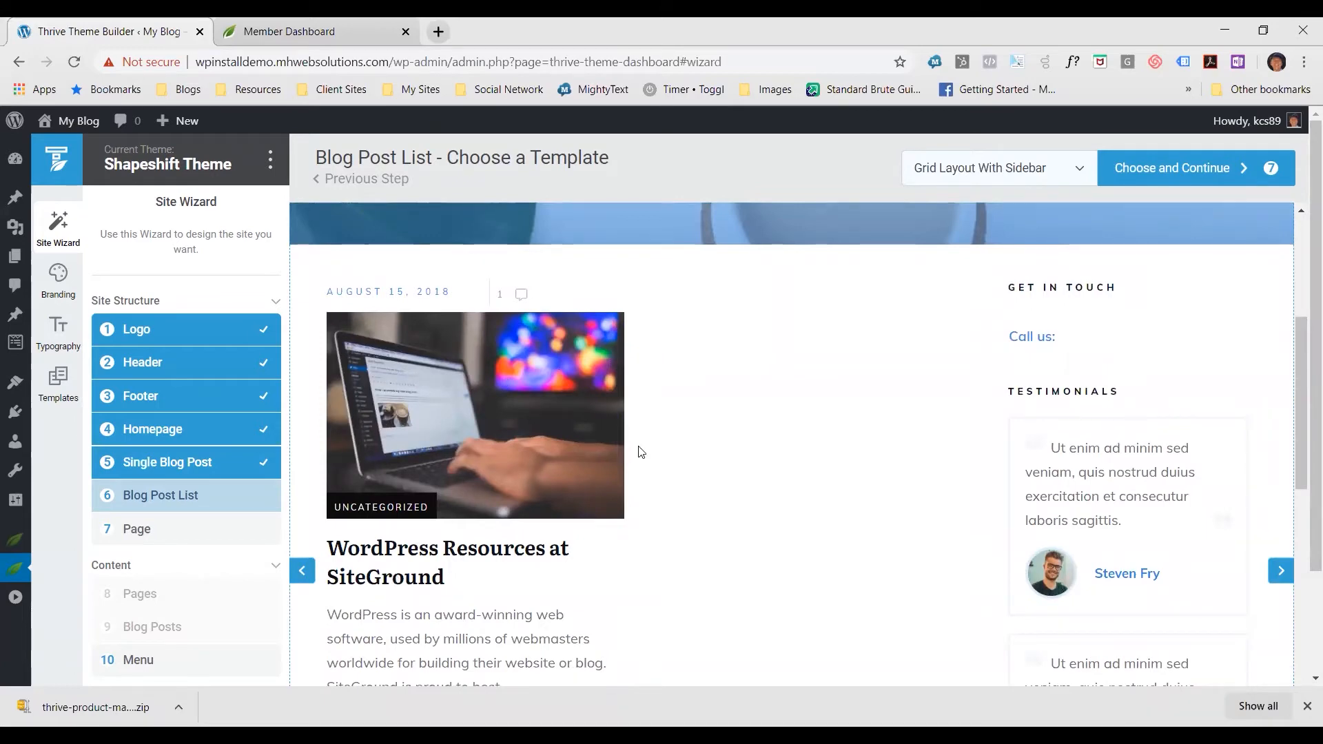
{"action": "scroll", "coordinate": [662, 462], "scroll_direction": "down", "scroll_amount": 1}
{"action": "scroll", "coordinate": [668, 466], "scroll_direction": "down", "scroll_amount": 3}
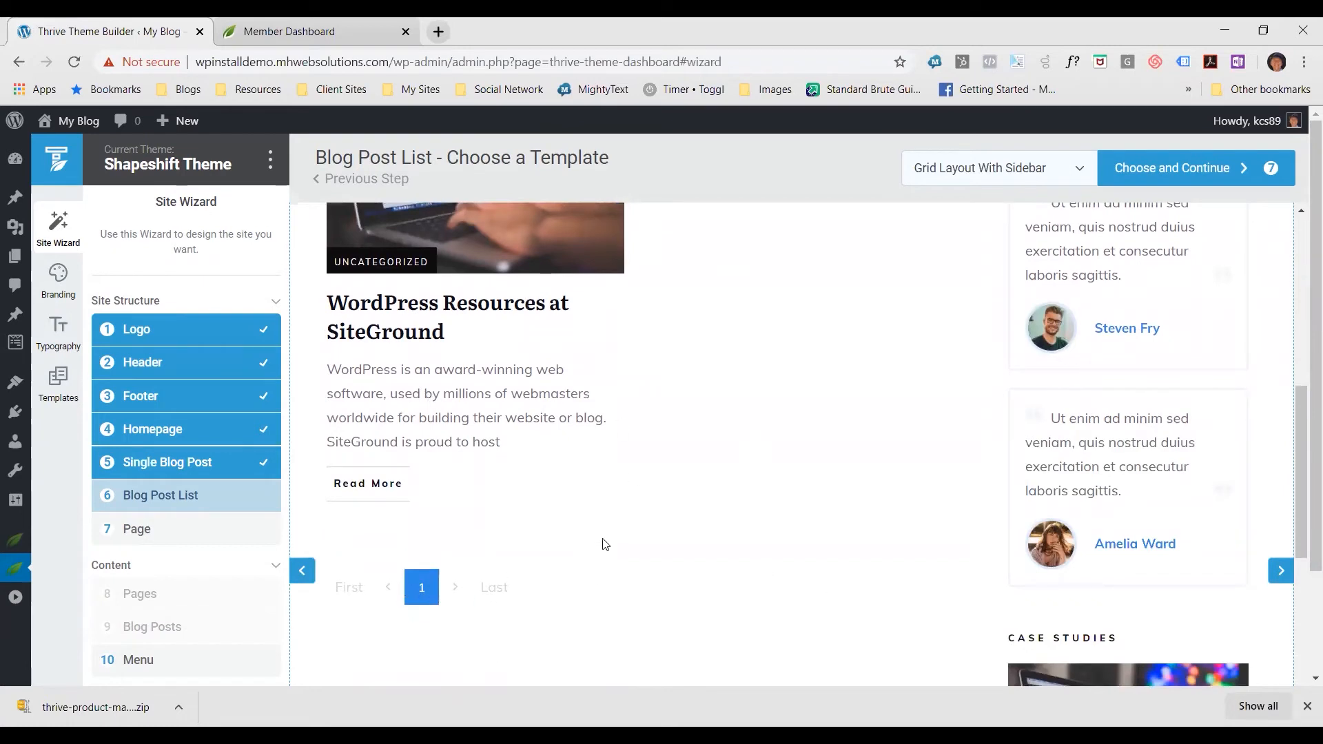
{"action": "scroll", "coordinate": [604, 544], "scroll_direction": "up", "scroll_amount": 3}
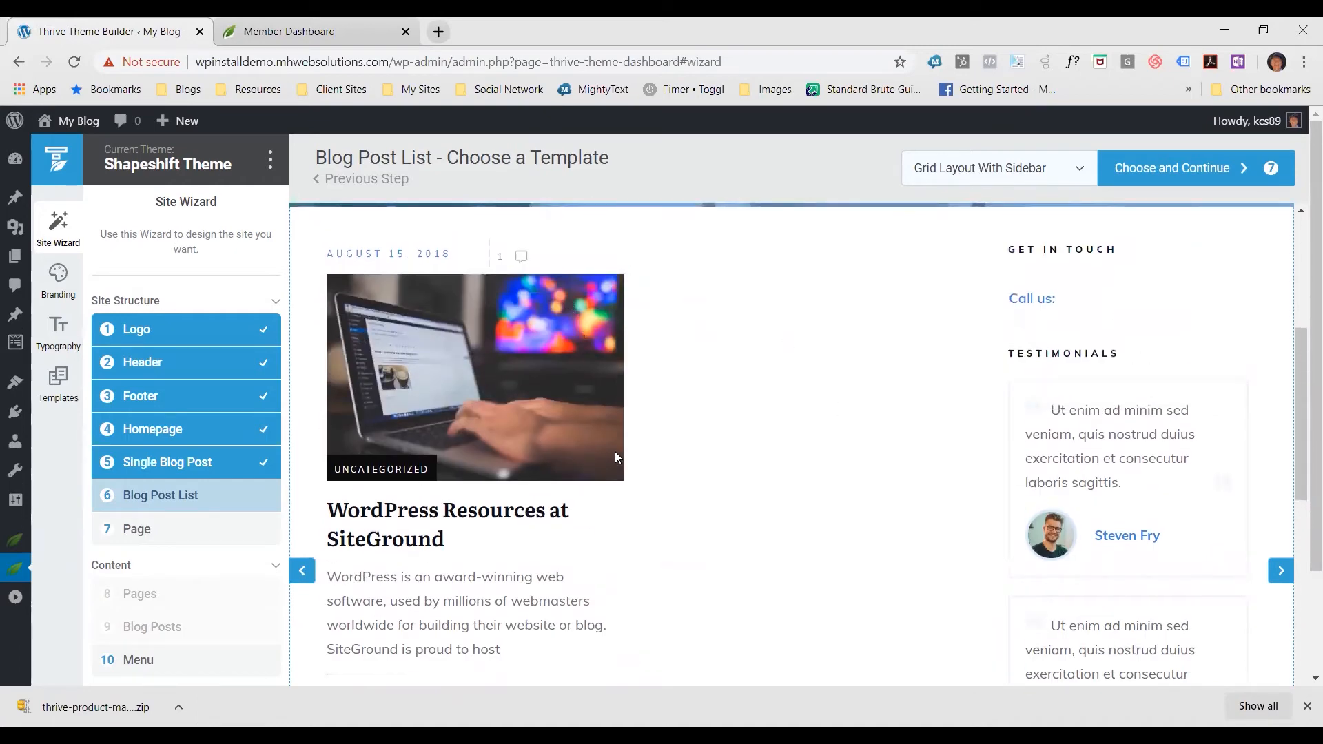
{"action": "scroll", "coordinate": [772, 473], "scroll_direction": "up", "scroll_amount": 5}
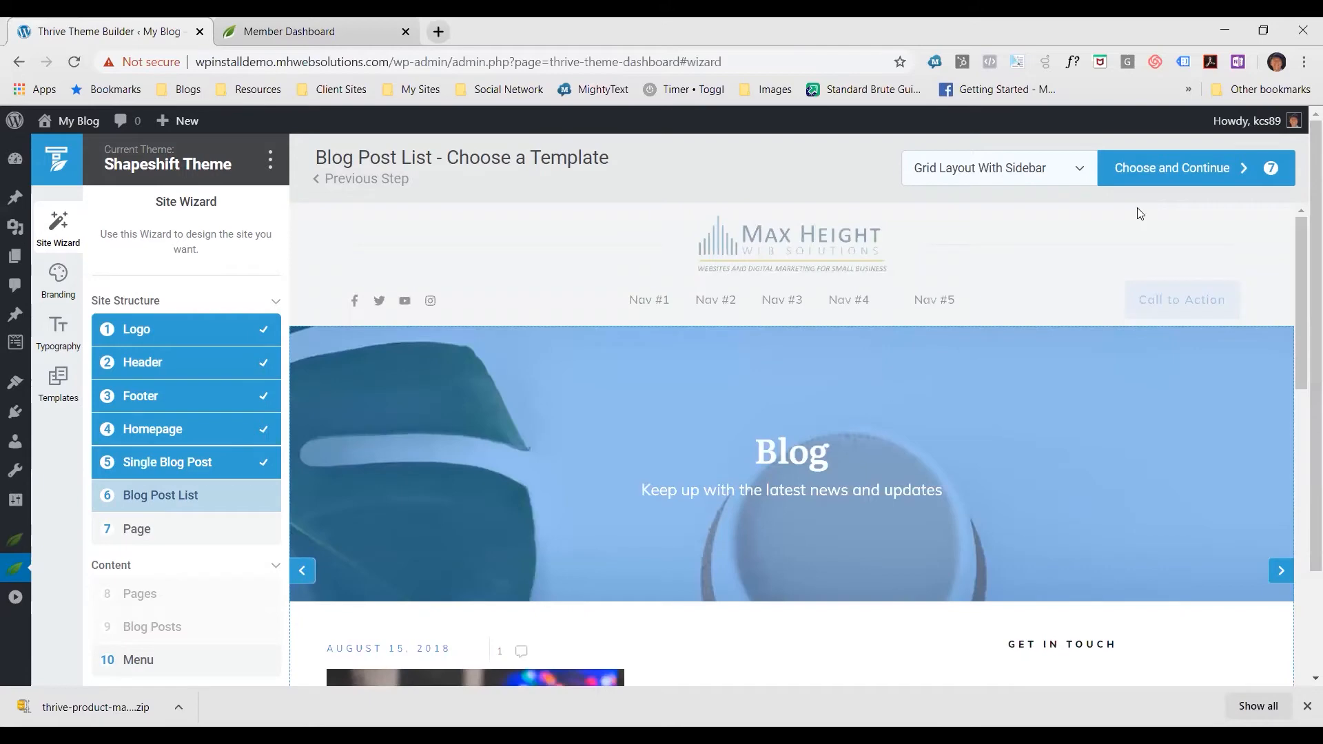
Compare the available blog post list templates, select List Layout Without Sidebar and preview its signup banner and post listing
{"action": "left_click", "coordinate": [1064, 173]}
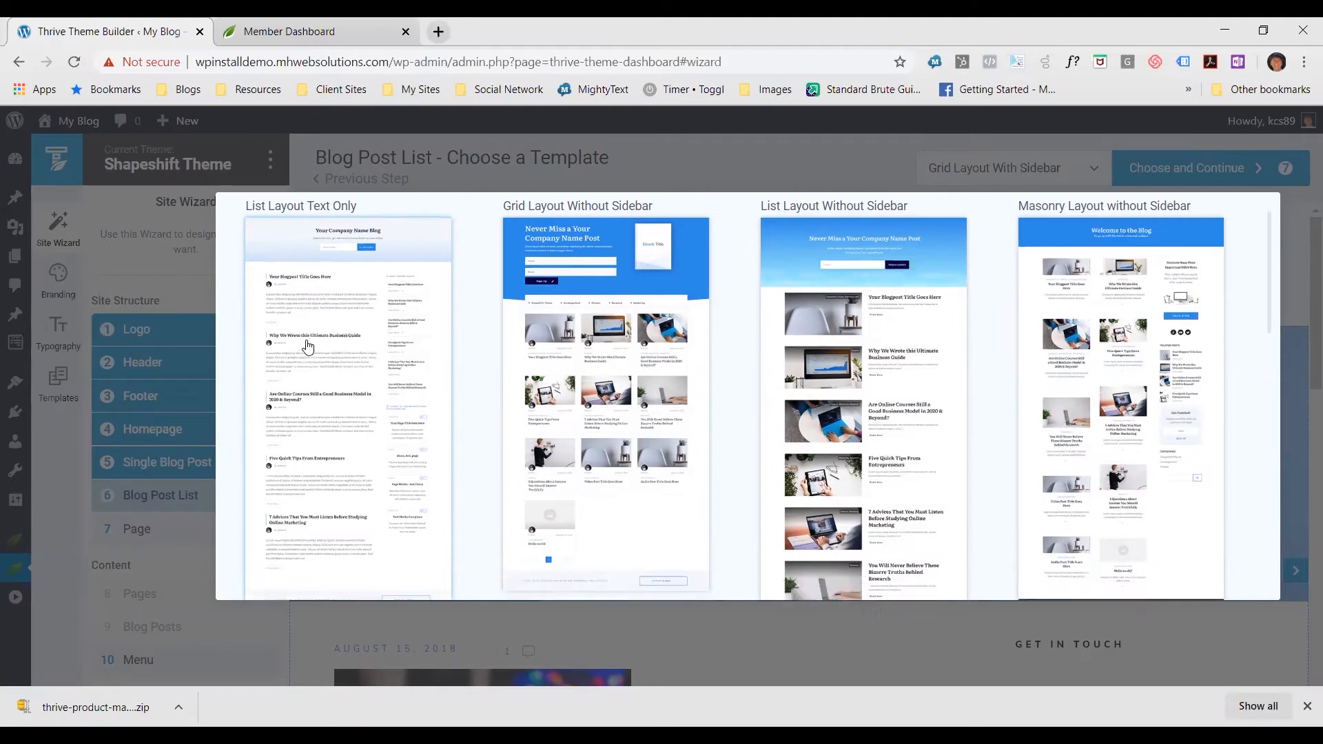
{"action": "scroll", "coordinate": [308, 341], "scroll_direction": "down", "scroll_amount": 1}
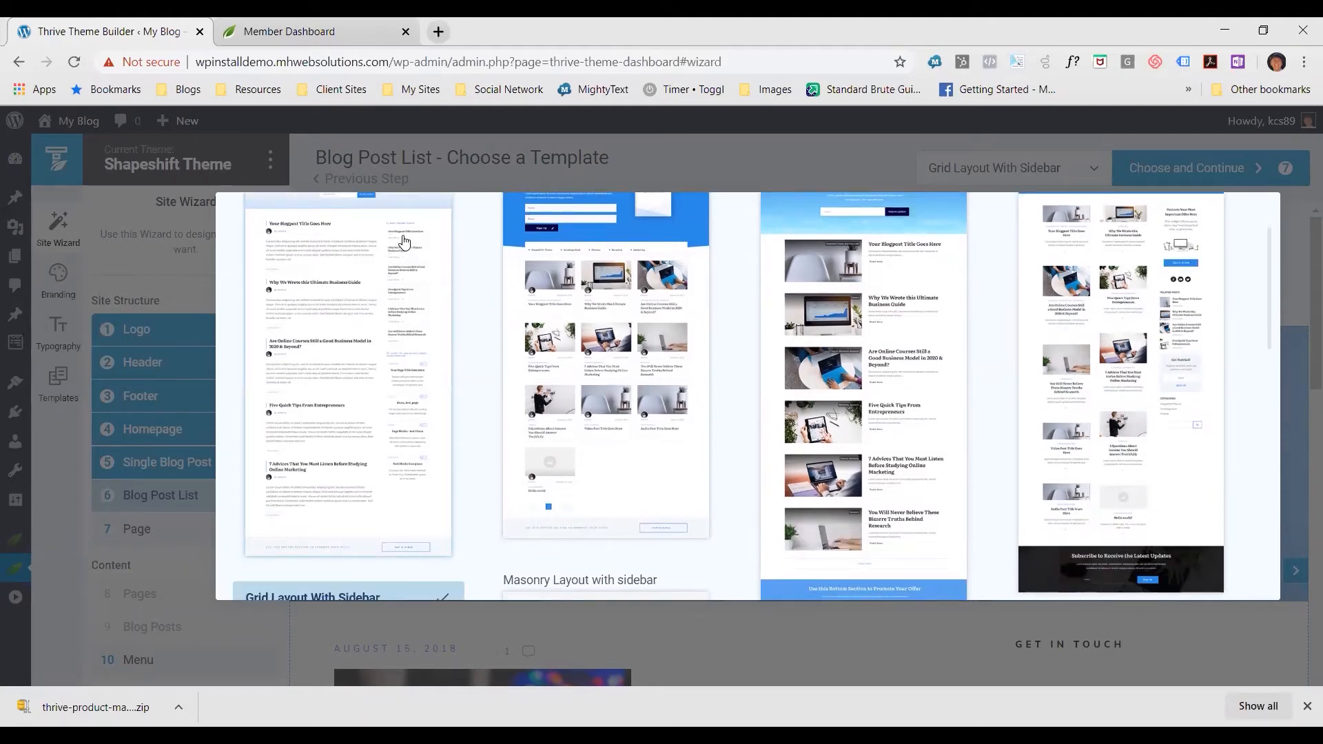
{"action": "scroll", "coordinate": [392, 458], "scroll_direction": "up", "scroll_amount": 1}
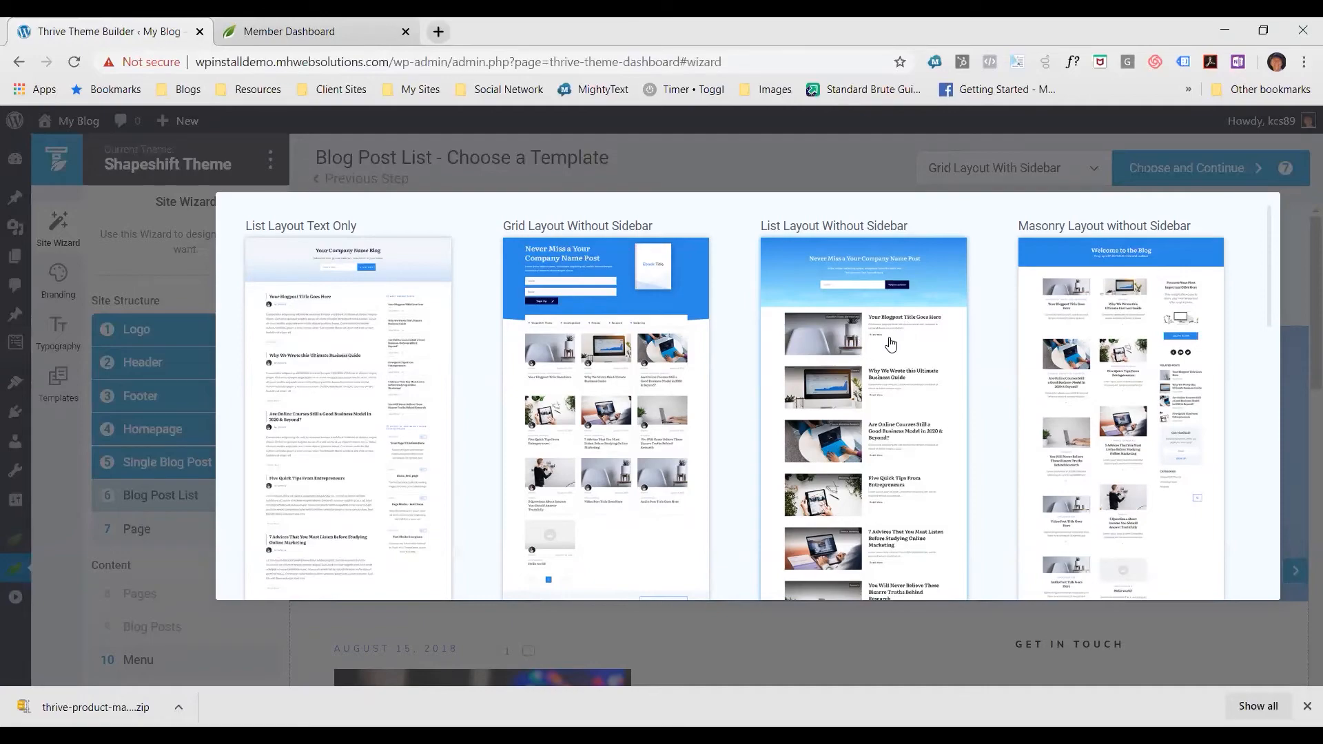
{"action": "scroll", "coordinate": [890, 348], "scroll_direction": "down", "scroll_amount": 3}
{"action": "scroll", "coordinate": [889, 355], "scroll_direction": "up", "scroll_amount": 3}
{"action": "scroll", "coordinate": [896, 367], "scroll_direction": "down", "scroll_amount": 10}
{"action": "scroll", "coordinate": [915, 370], "scroll_direction": "up", "scroll_amount": 10}
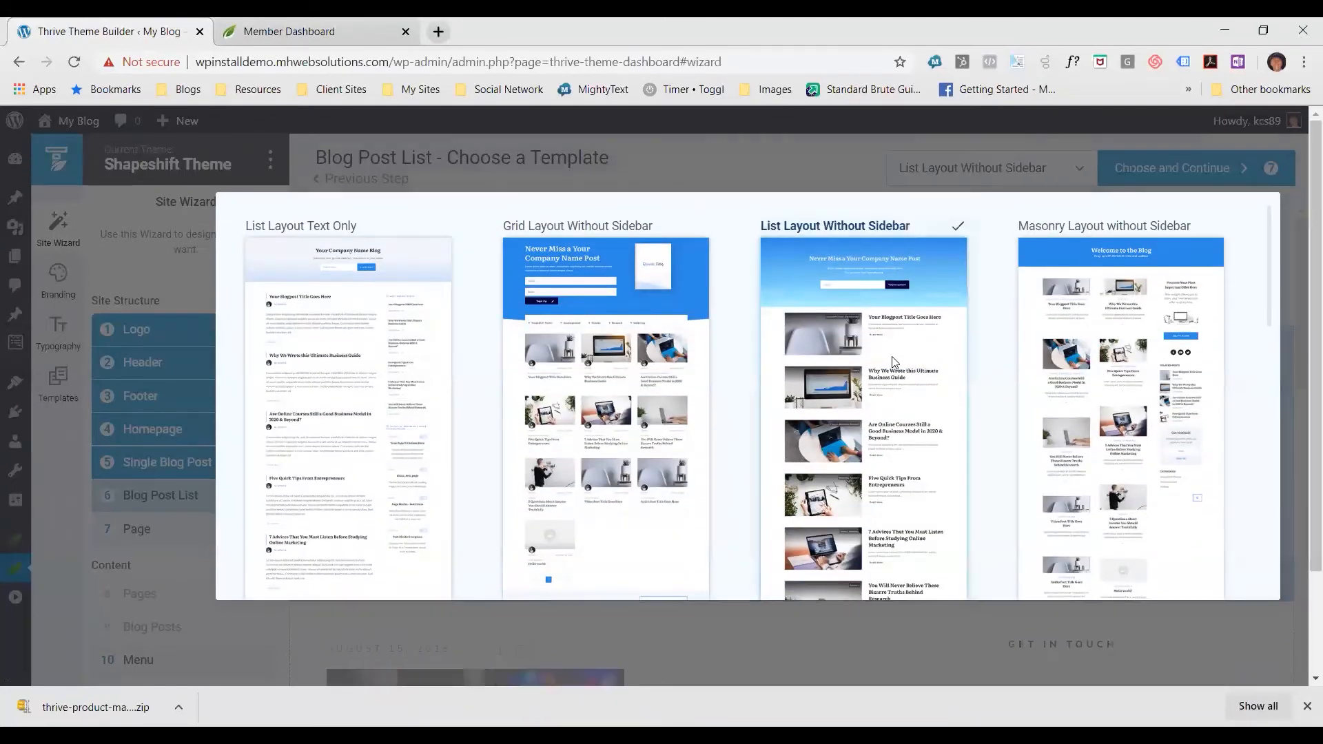
{"action": "left_click", "coordinate": [894, 362]}
{"action": "scroll", "coordinate": [900, 355], "scroll_direction": "down", "scroll_amount": 5}
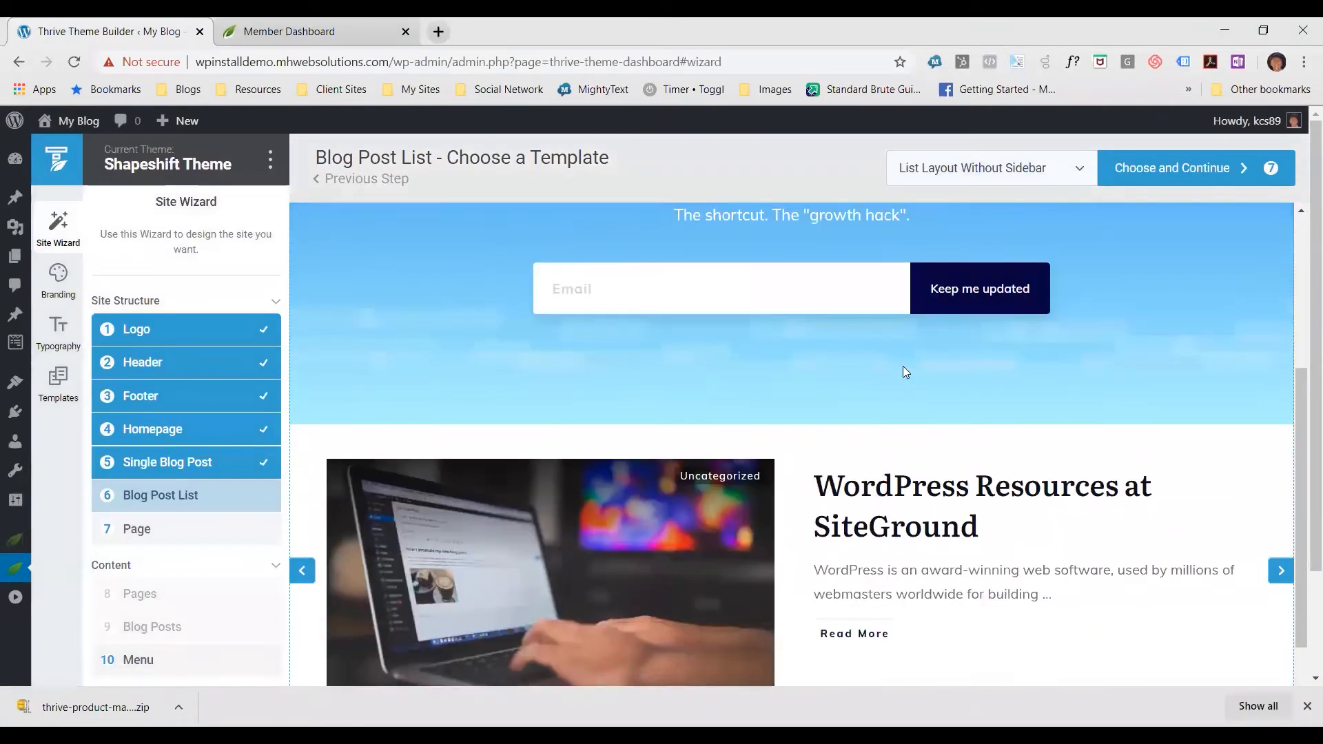
Review the List Layout Without Sidebar blog list template, then choose it and continue to the page template selection
{"action": "scroll", "coordinate": [903, 368], "scroll_direction": "down", "scroll_amount": 5}
{"action": "scroll", "coordinate": [913, 363], "scroll_direction": "up", "scroll_amount": 5}
{"action": "scroll", "coordinate": [914, 371], "scroll_direction": "down", "scroll_amount": 1}
{"action": "scroll", "coordinate": [916, 370], "scroll_direction": "down", "scroll_amount": 3}
{"action": "scroll", "coordinate": [921, 365], "scroll_direction": "up", "scroll_amount": 7}
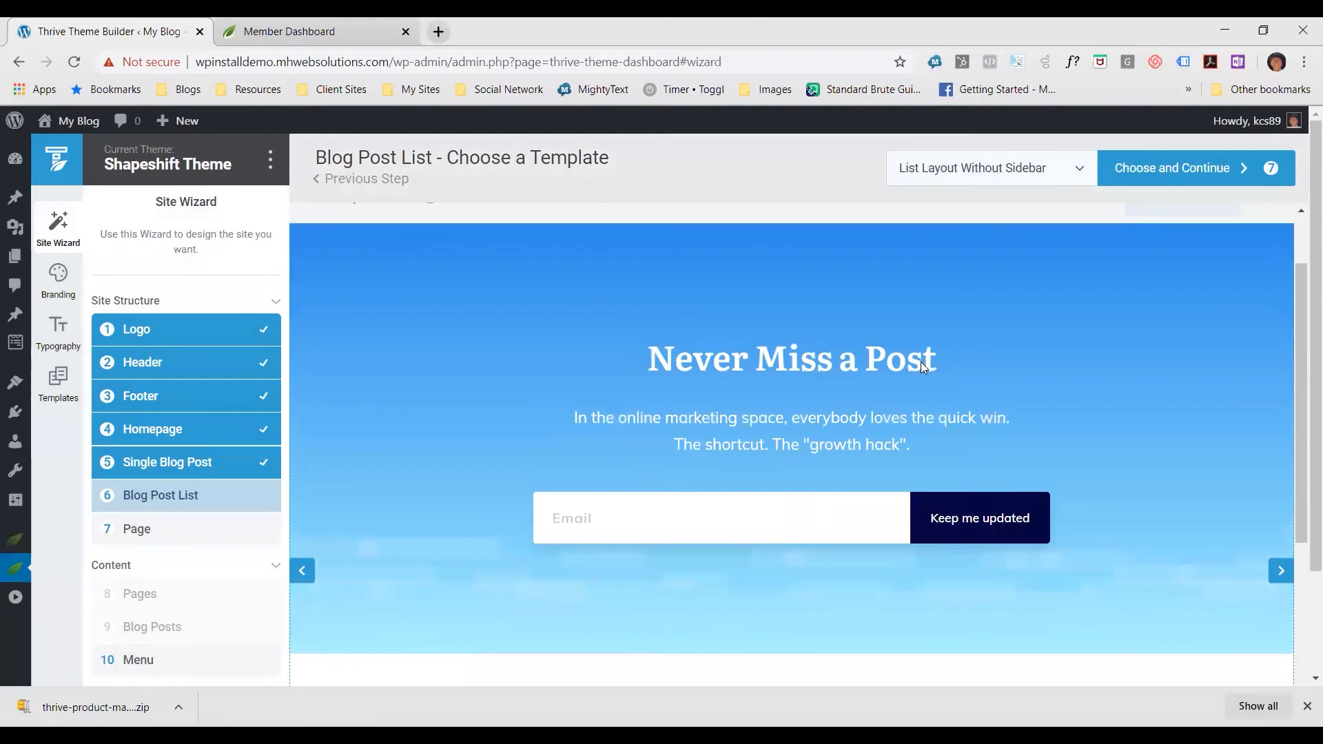
{"action": "left_click", "coordinate": [1158, 176]}
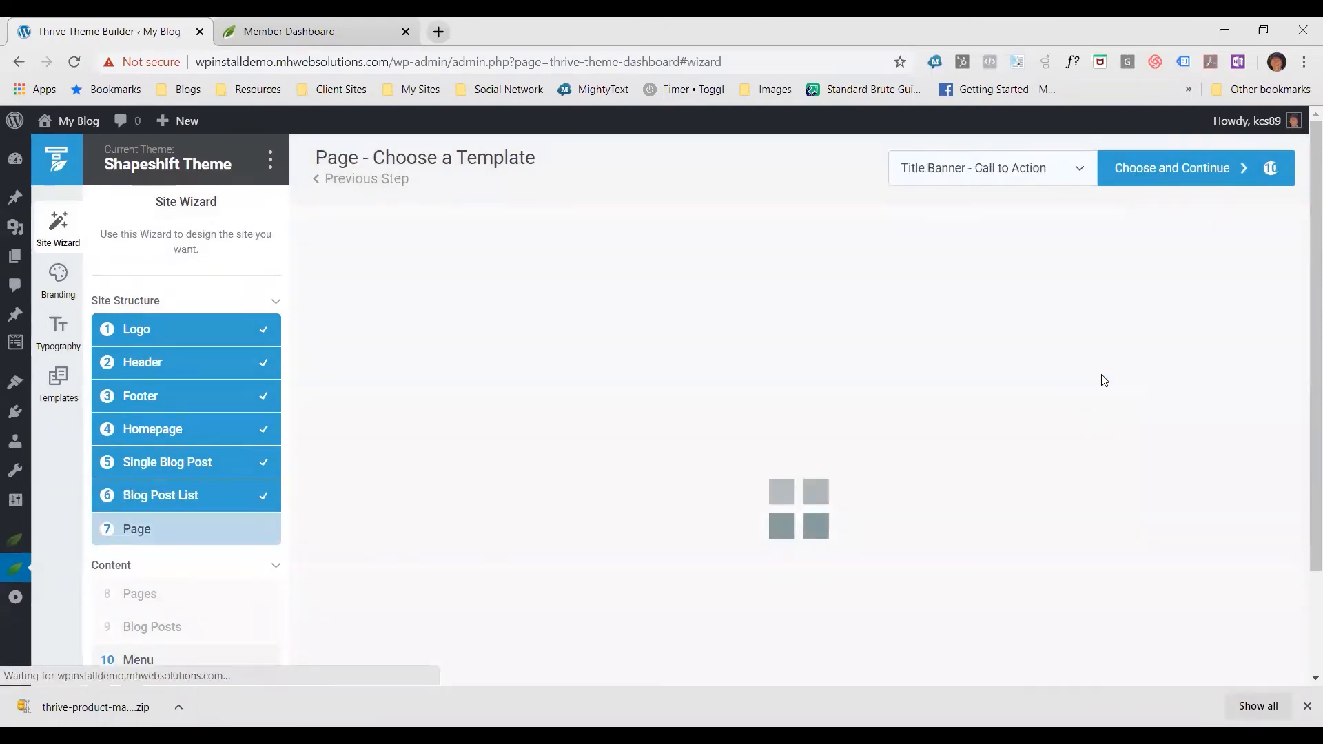
Preview the Title Banner - Call to Action page template, compare the alternatives and select Featured Image Title Banner - Post List
{"action": "scroll", "coordinate": [580, 331], "scroll_direction": "down", "scroll_amount": 3}
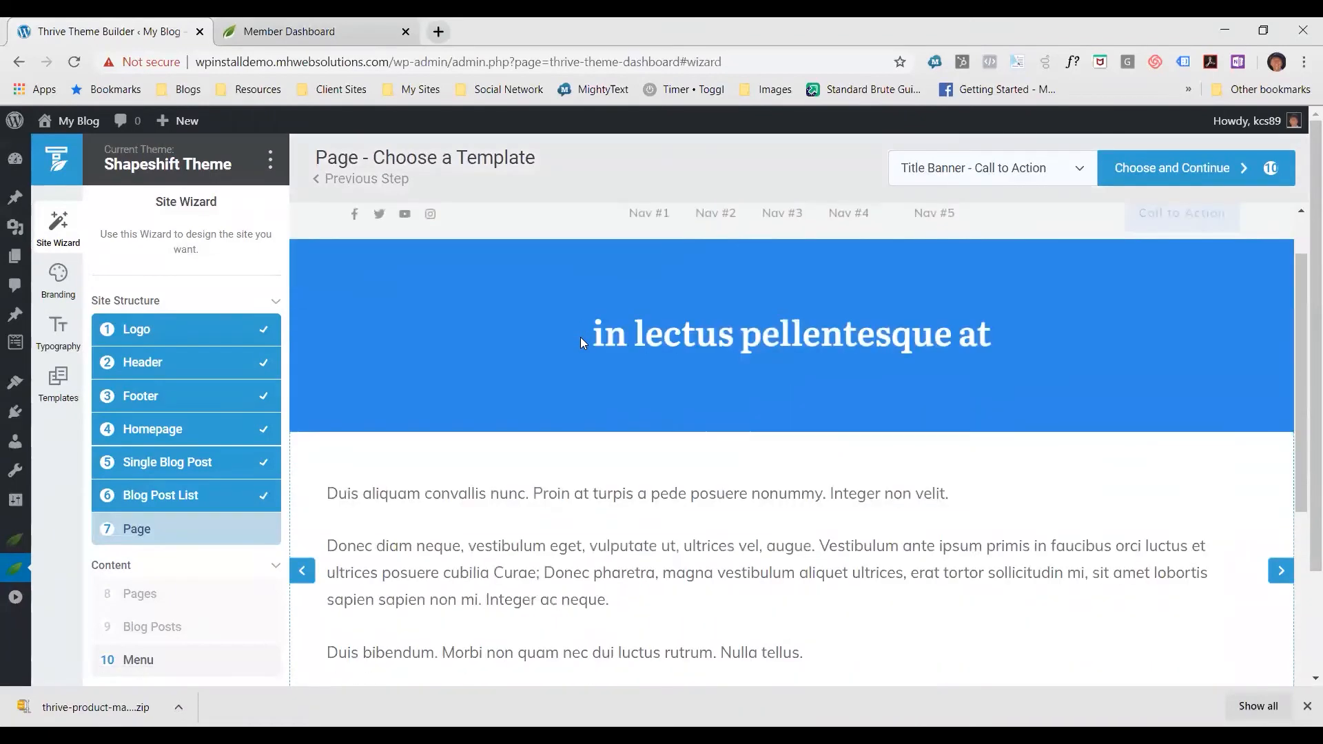
{"action": "scroll", "coordinate": [271, 466], "scroll_direction": "down", "scroll_amount": 2}
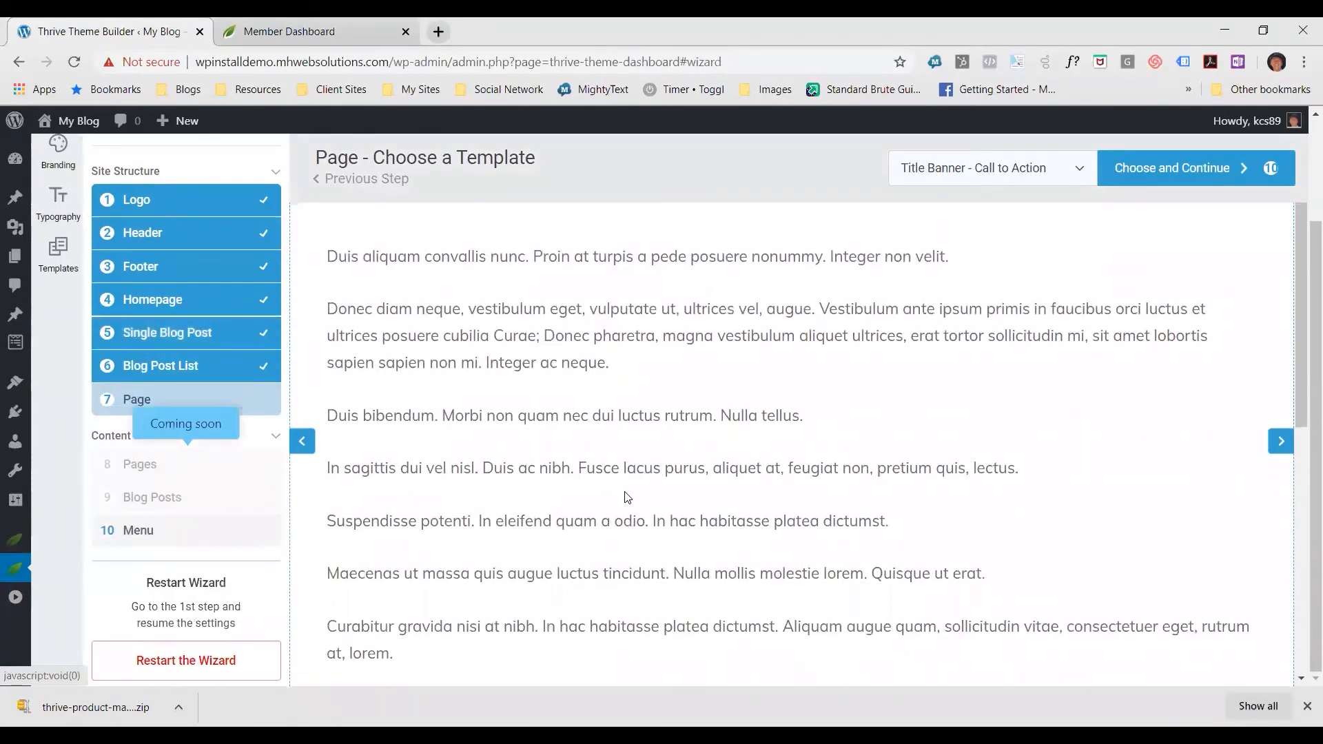
{"action": "scroll", "coordinate": [626, 486], "scroll_direction": "up", "scroll_amount": 3}
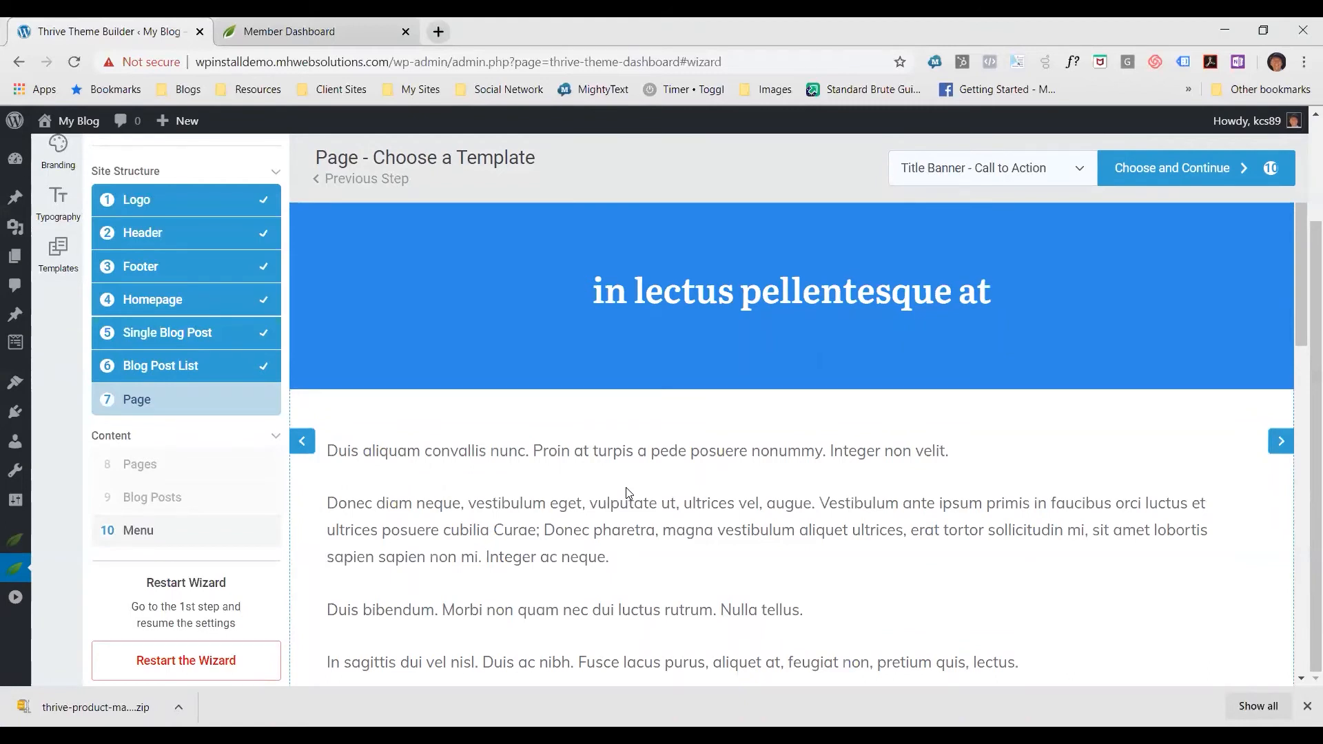
{"action": "left_click", "coordinate": [1060, 170]}
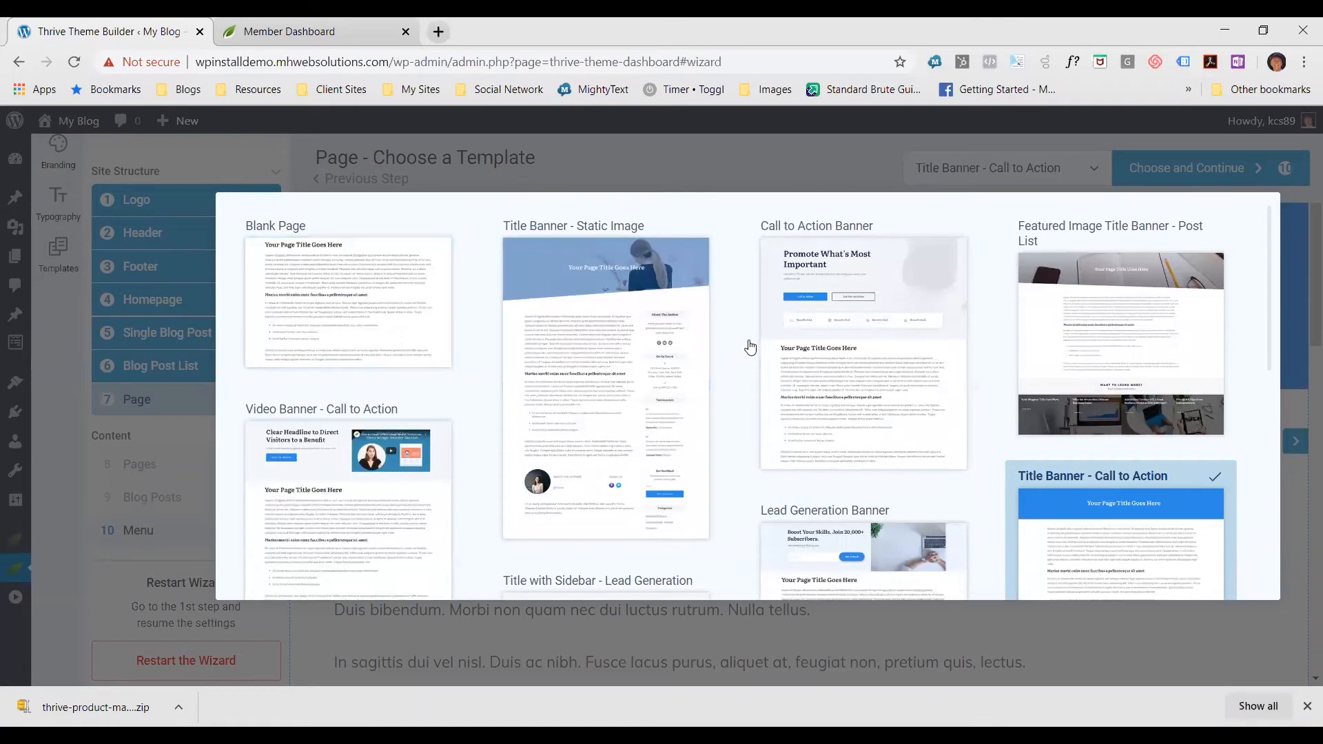
{"action": "scroll", "coordinate": [750, 355], "scroll_direction": "down", "scroll_amount": 3}
{"action": "scroll", "coordinate": [753, 362], "scroll_direction": "down", "scroll_amount": 3}
{"action": "scroll", "coordinate": [768, 354], "scroll_direction": "up", "scroll_amount": 6}
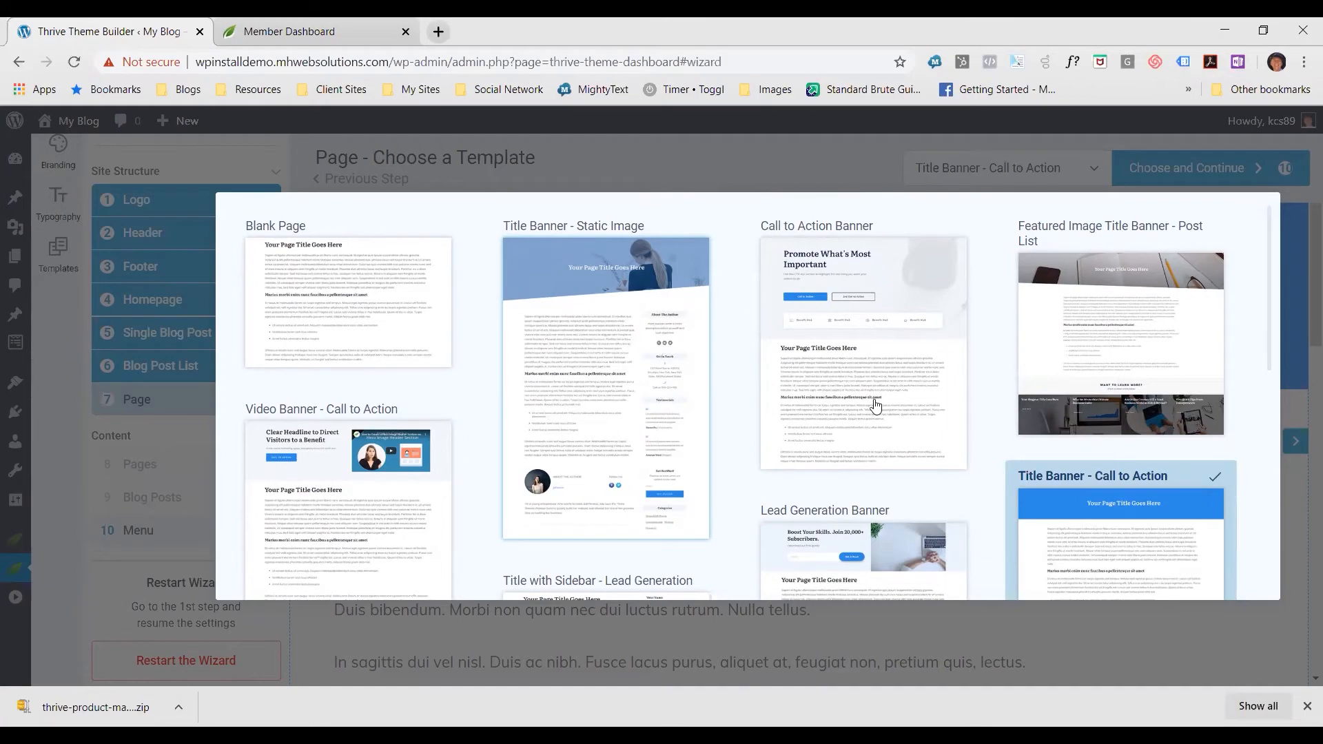
{"action": "scroll", "coordinate": [876, 412], "scroll_direction": "down", "scroll_amount": 4}
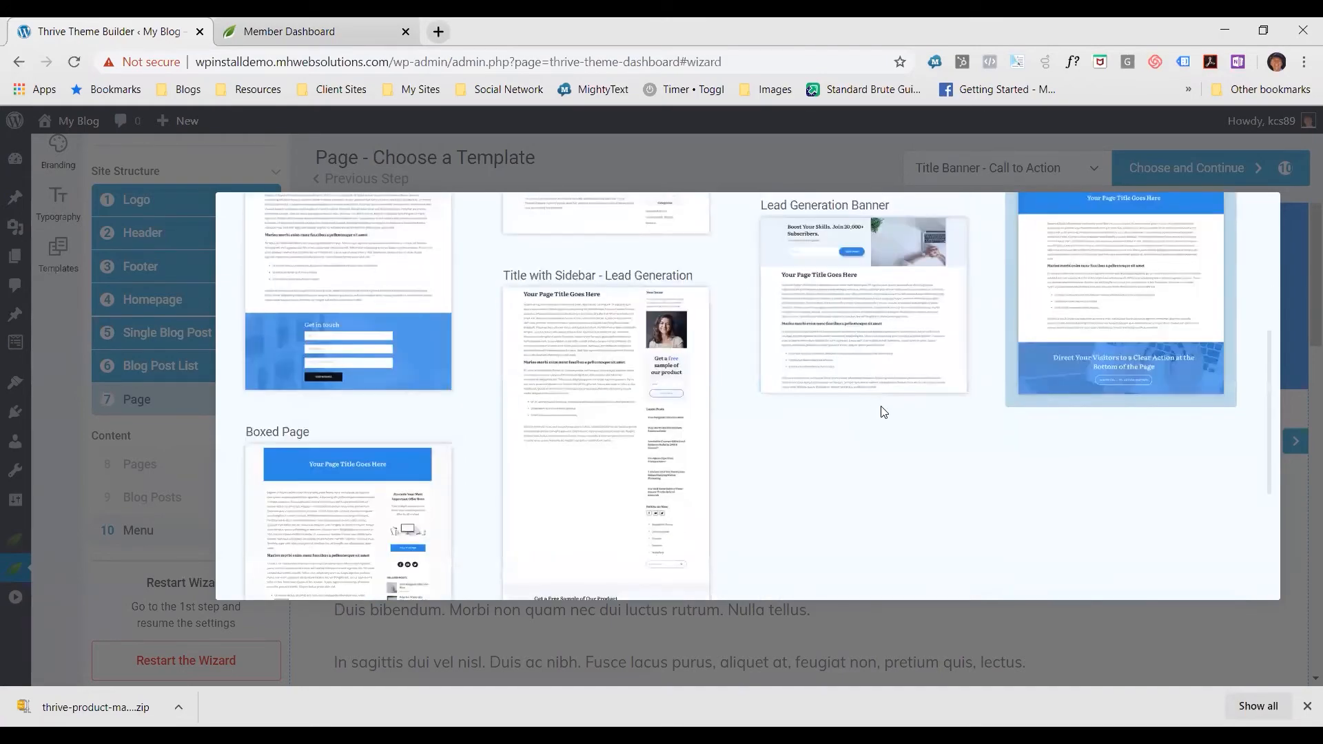
{"action": "scroll", "coordinate": [879, 412], "scroll_direction": "up", "scroll_amount": 3}
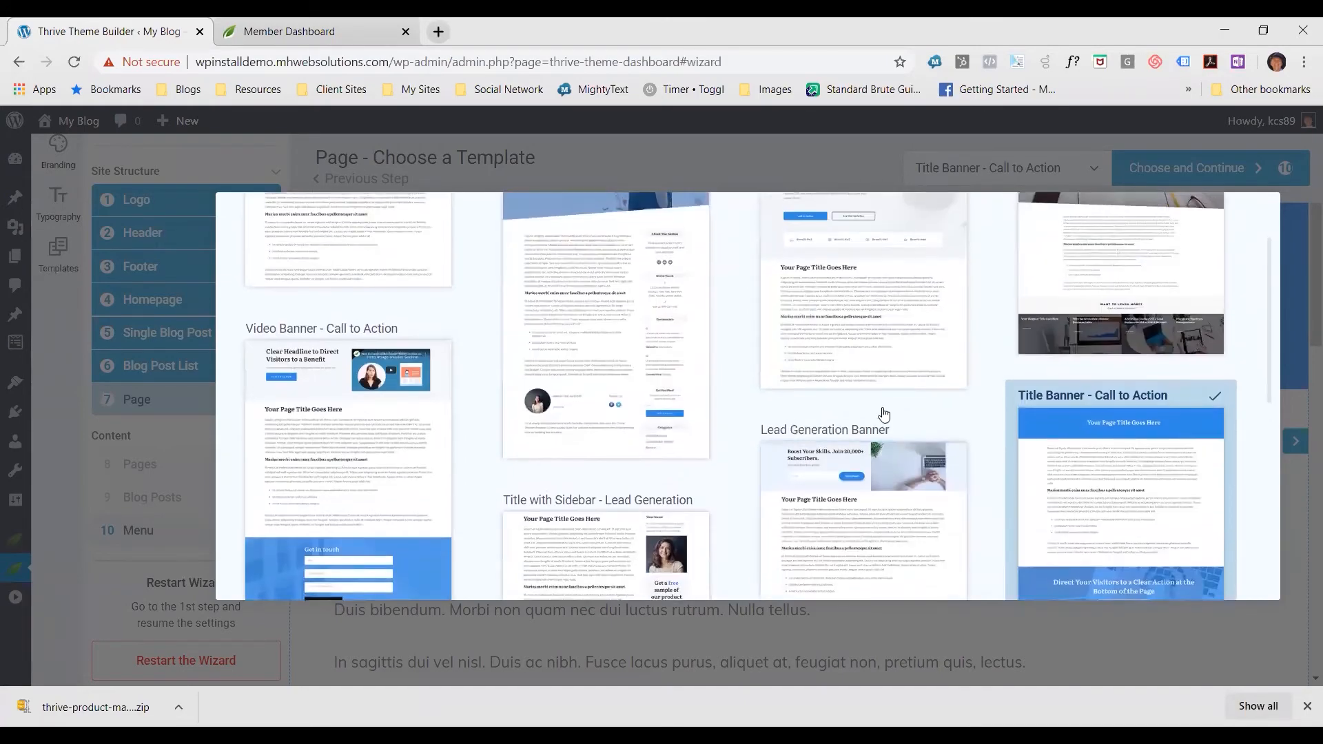
{"action": "scroll", "coordinate": [882, 413], "scroll_direction": "up", "scroll_amount": 1}
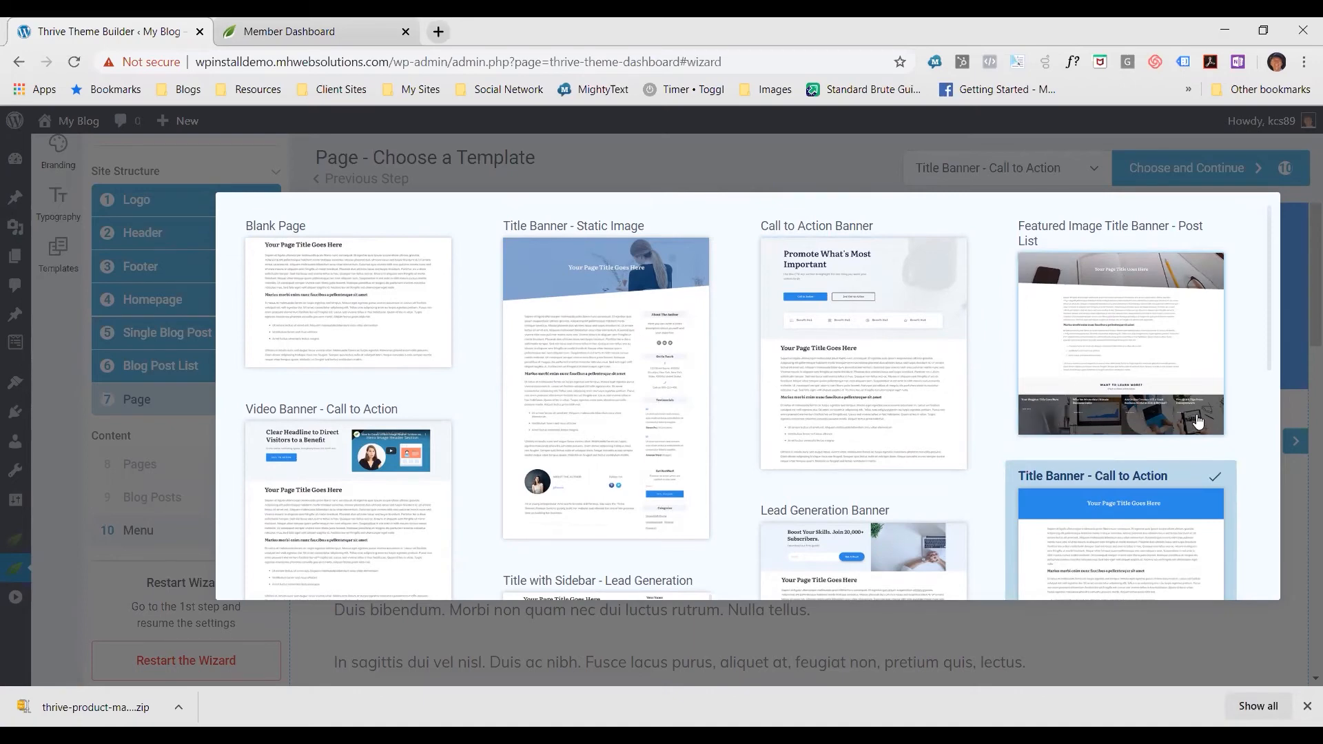
{"action": "left_click", "coordinate": [1131, 366]}
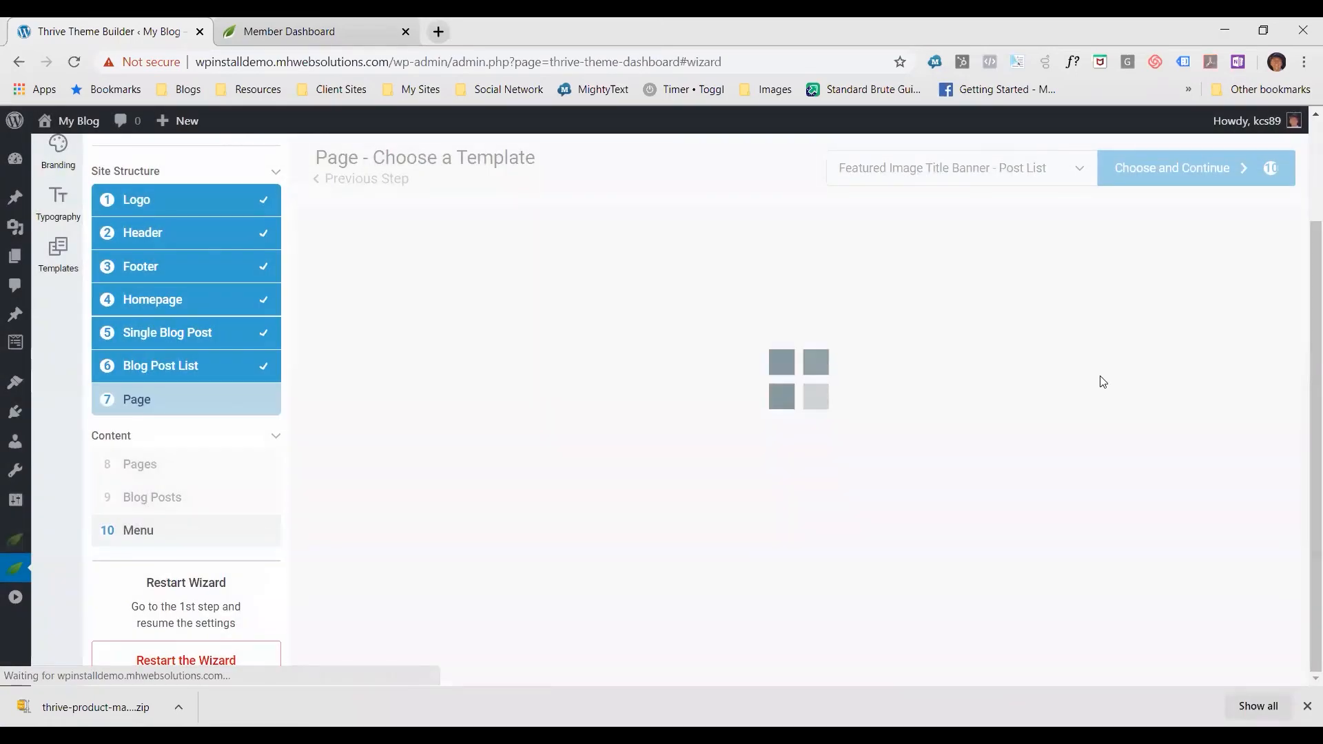
Check the banner and body text of the Featured Image Title Banner - Post List template, then choose it and continue to the menu selection
{"action": "scroll", "coordinate": [1031, 316], "scroll_direction": "down", "scroll_amount": 6}
{"action": "scroll", "coordinate": [1033, 329], "scroll_direction": "down", "scroll_amount": 4}
{"action": "scroll", "coordinate": [976, 307], "scroll_direction": "up", "scroll_amount": 6}
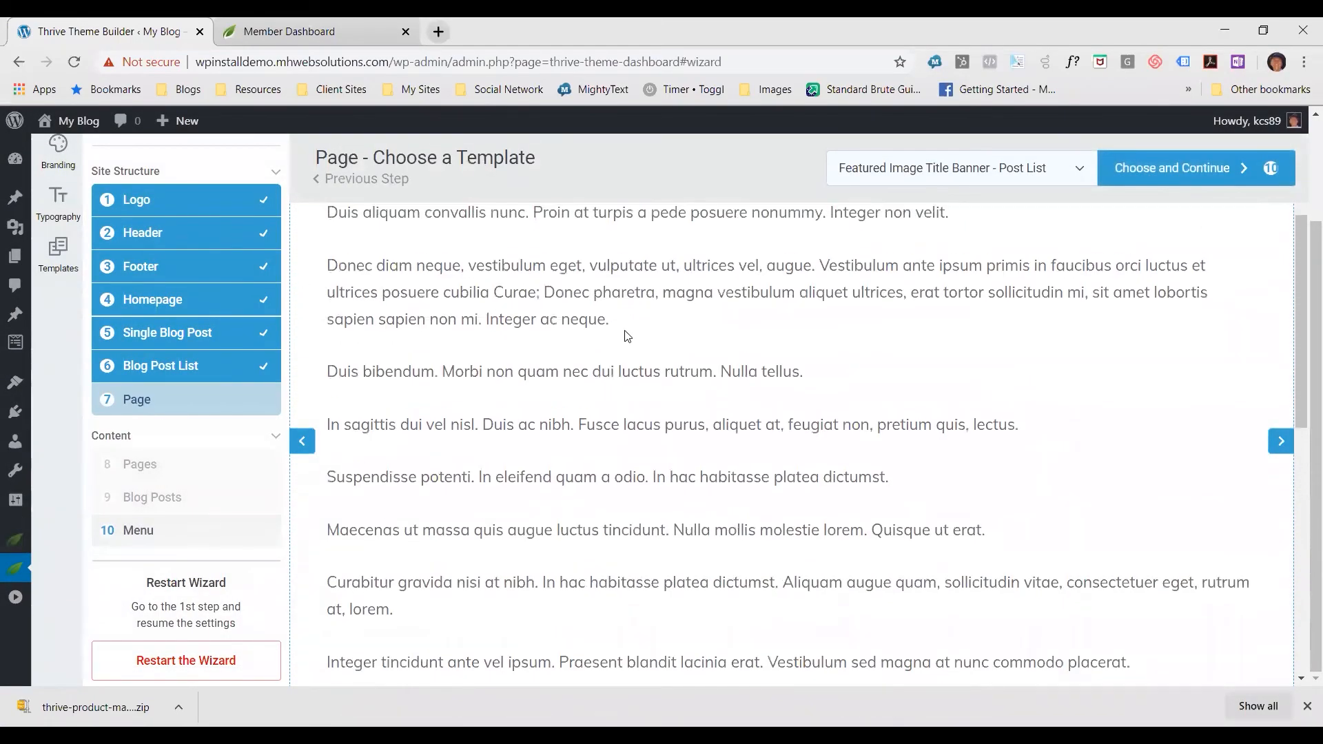
{"action": "scroll", "coordinate": [628, 336], "scroll_direction": "up", "scroll_amount": 3}
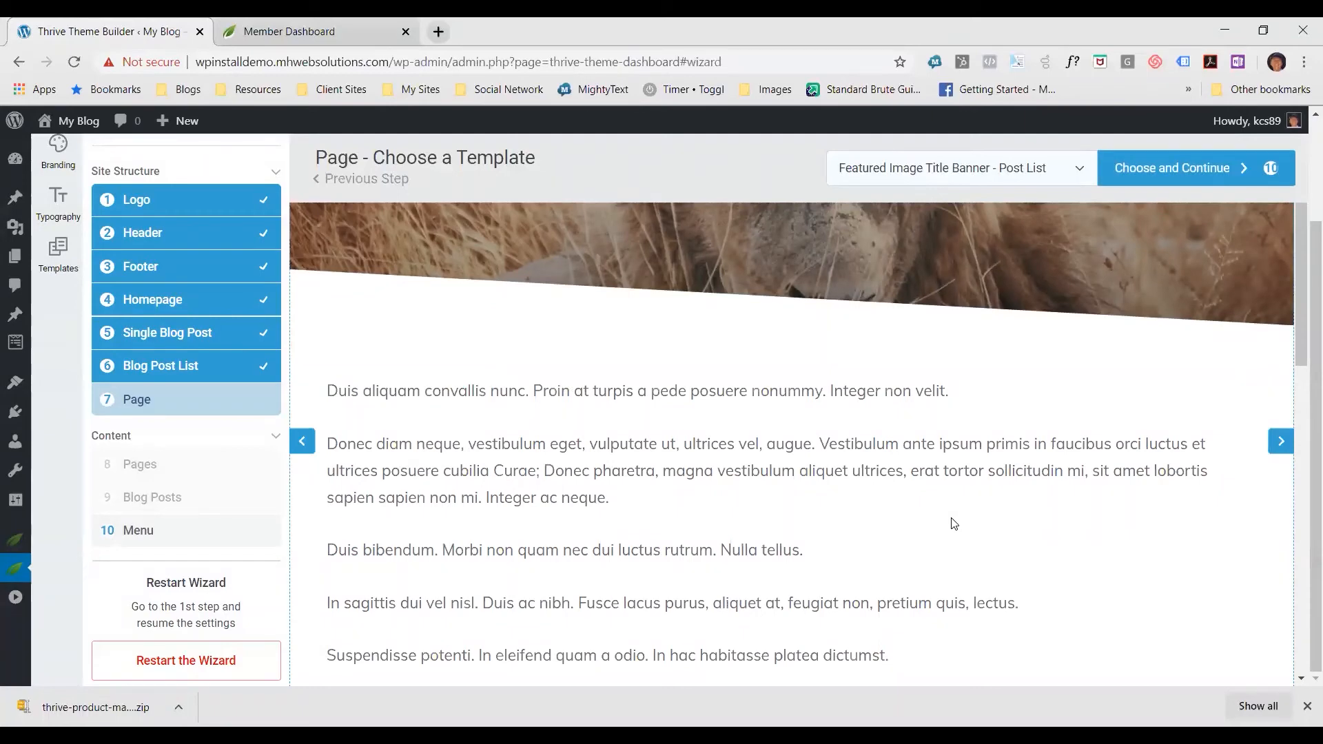
{"action": "scroll", "coordinate": [954, 524], "scroll_direction": "down", "scroll_amount": 10}
{"action": "scroll", "coordinate": [993, 527], "scroll_direction": "up", "scroll_amount": 10}
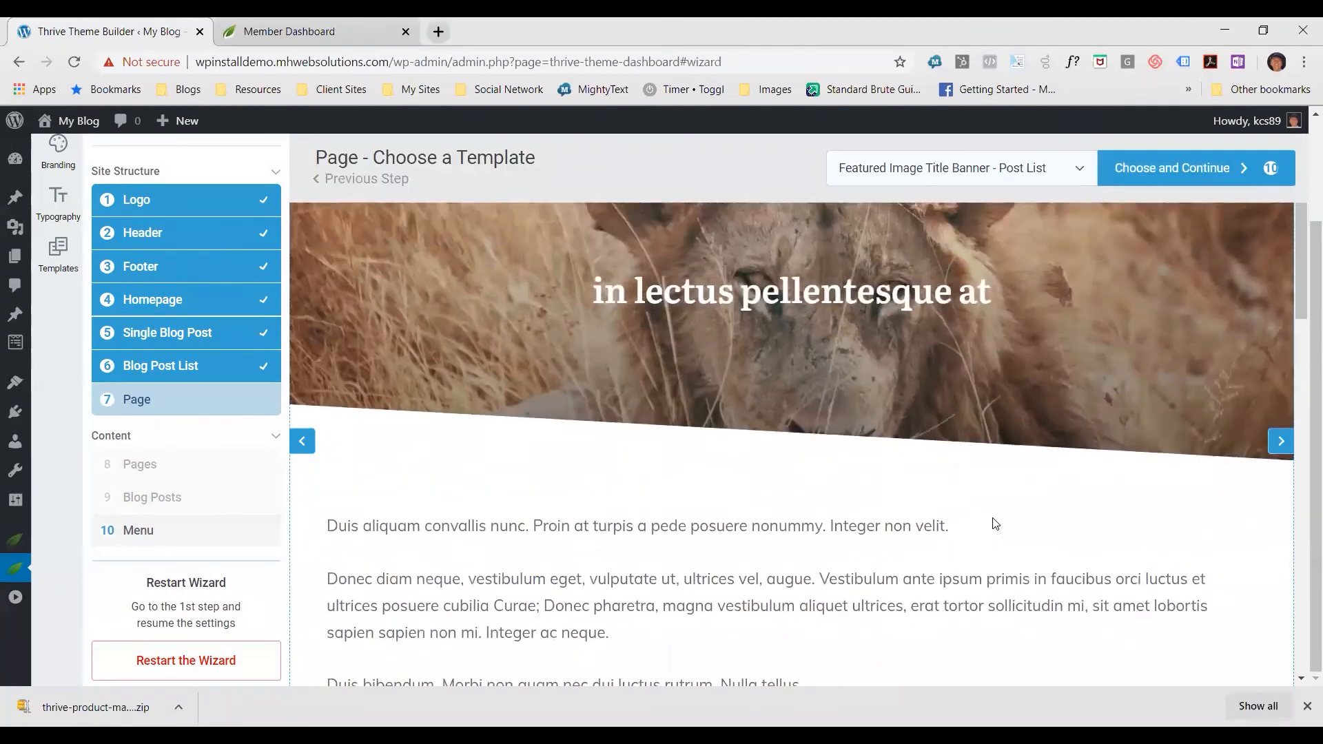
{"action": "scroll", "coordinate": [1003, 514], "scroll_direction": "up", "scroll_amount": 5}
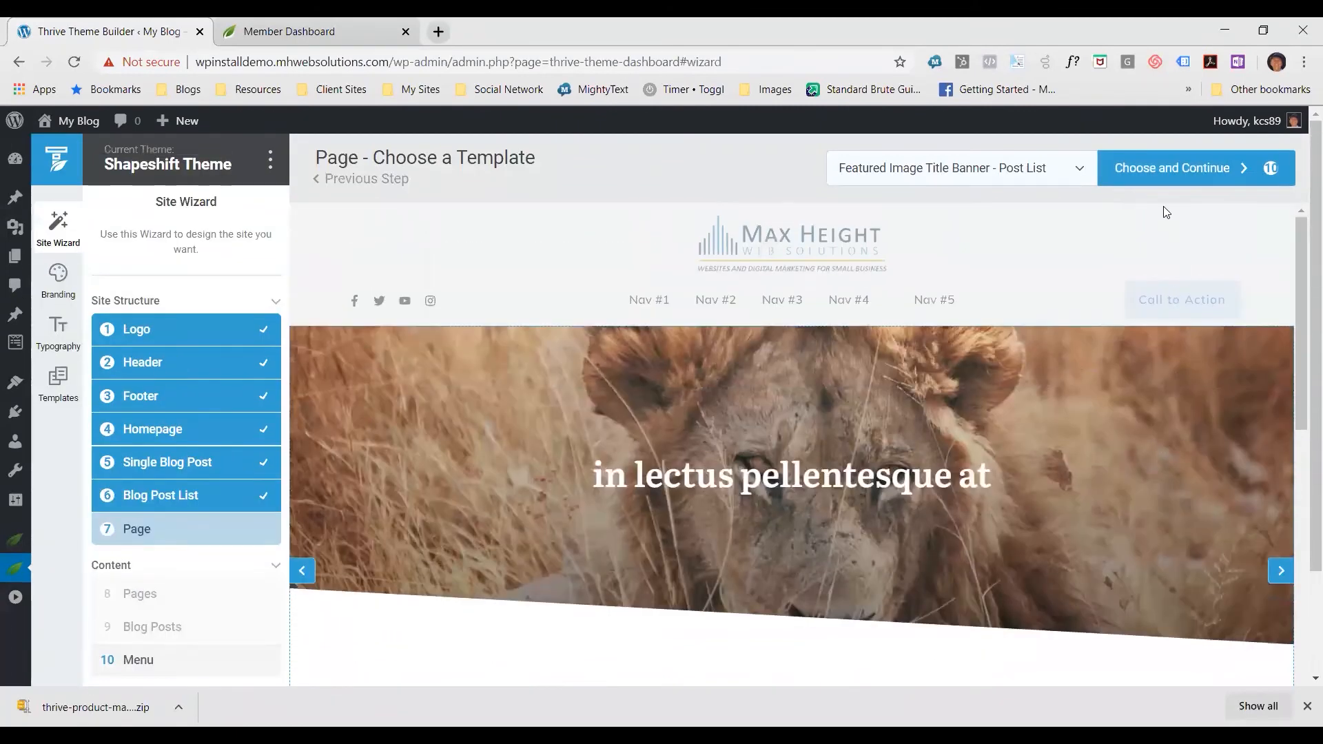
{"action": "left_click", "coordinate": [1163, 186]}
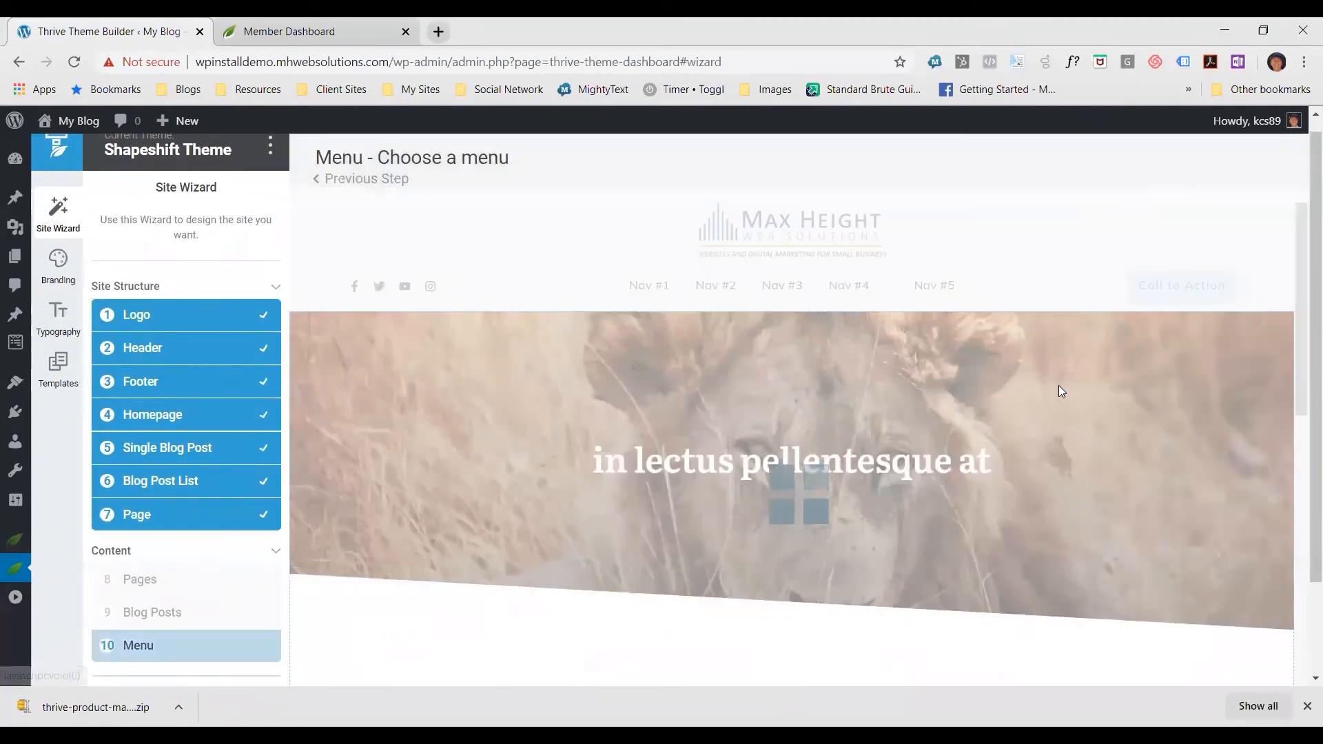
Choose Main Menu as the WordPress menu for headers and footers to complete the wizard
{"action": "scroll", "coordinate": [659, 442], "scroll_direction": "down", "scroll_amount": 3}
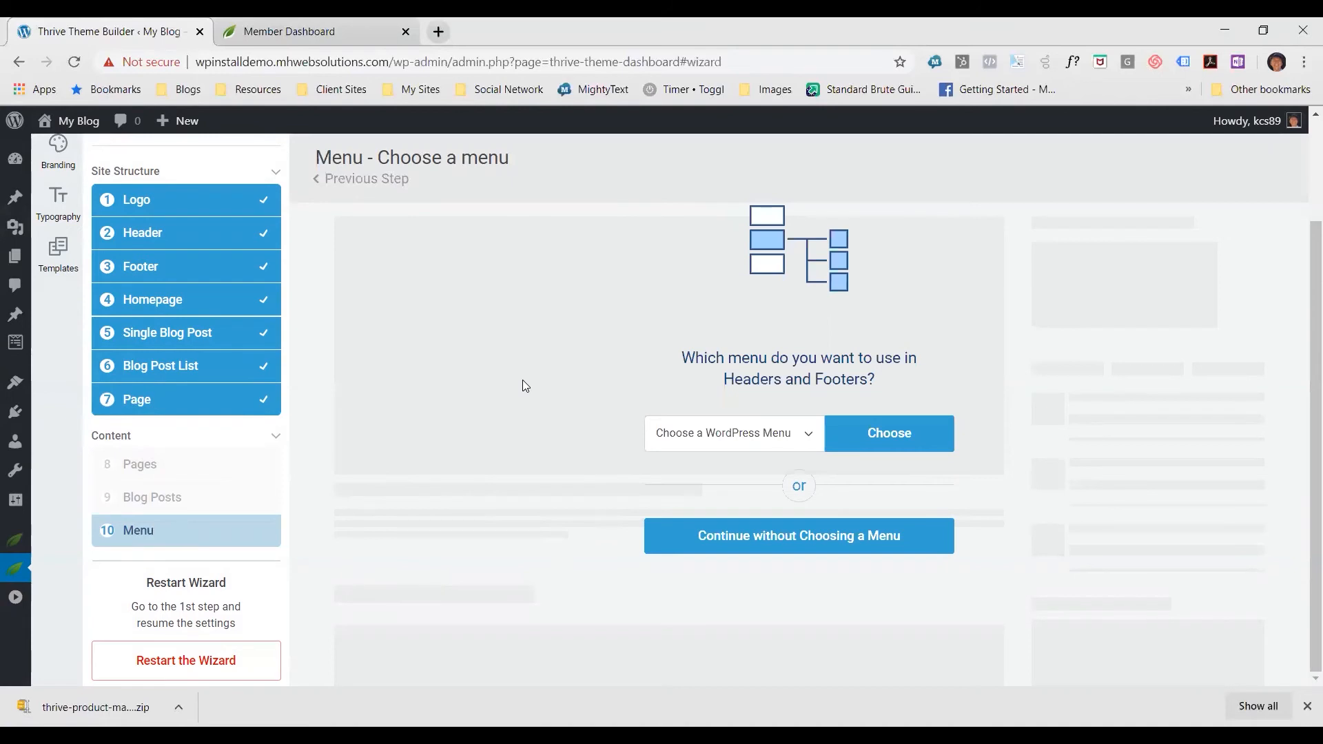
{"action": "scroll", "coordinate": [522, 379], "scroll_direction": "up", "scroll_amount": 2}
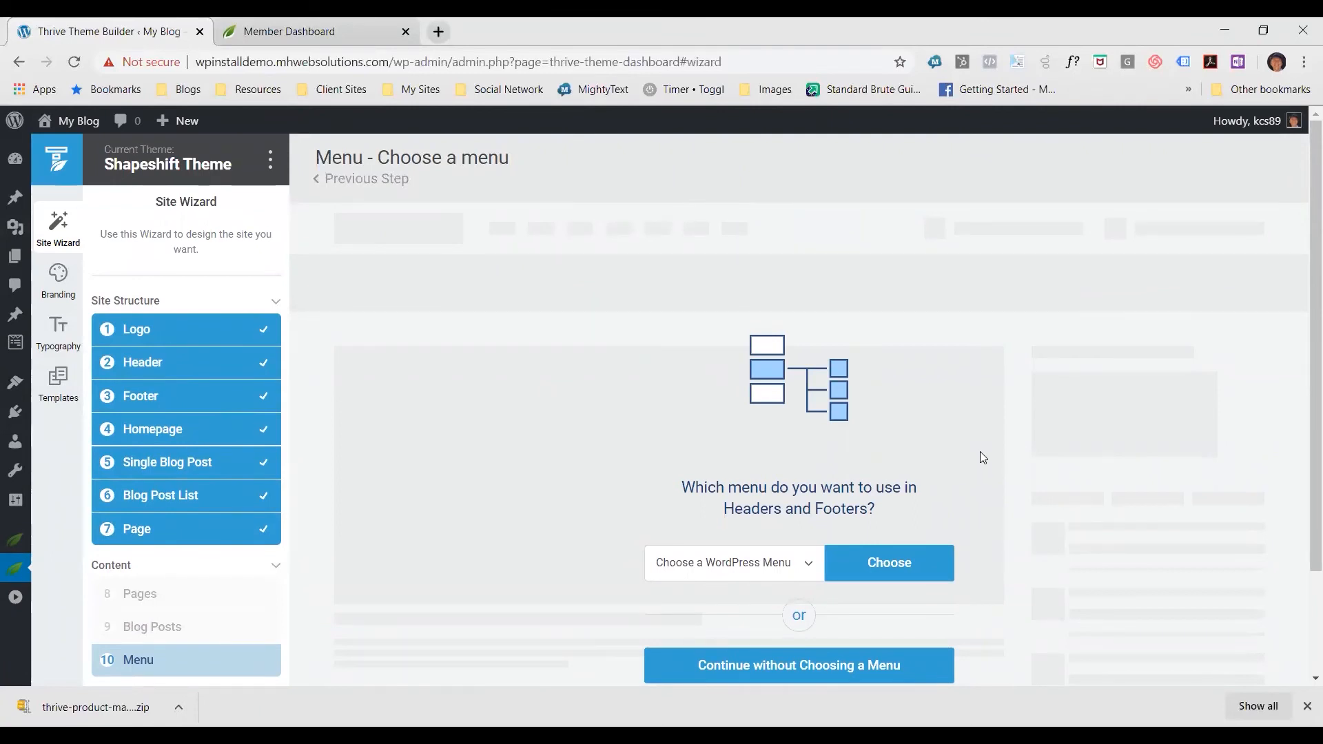
{"action": "scroll", "coordinate": [984, 445], "scroll_direction": "down", "scroll_amount": 2}
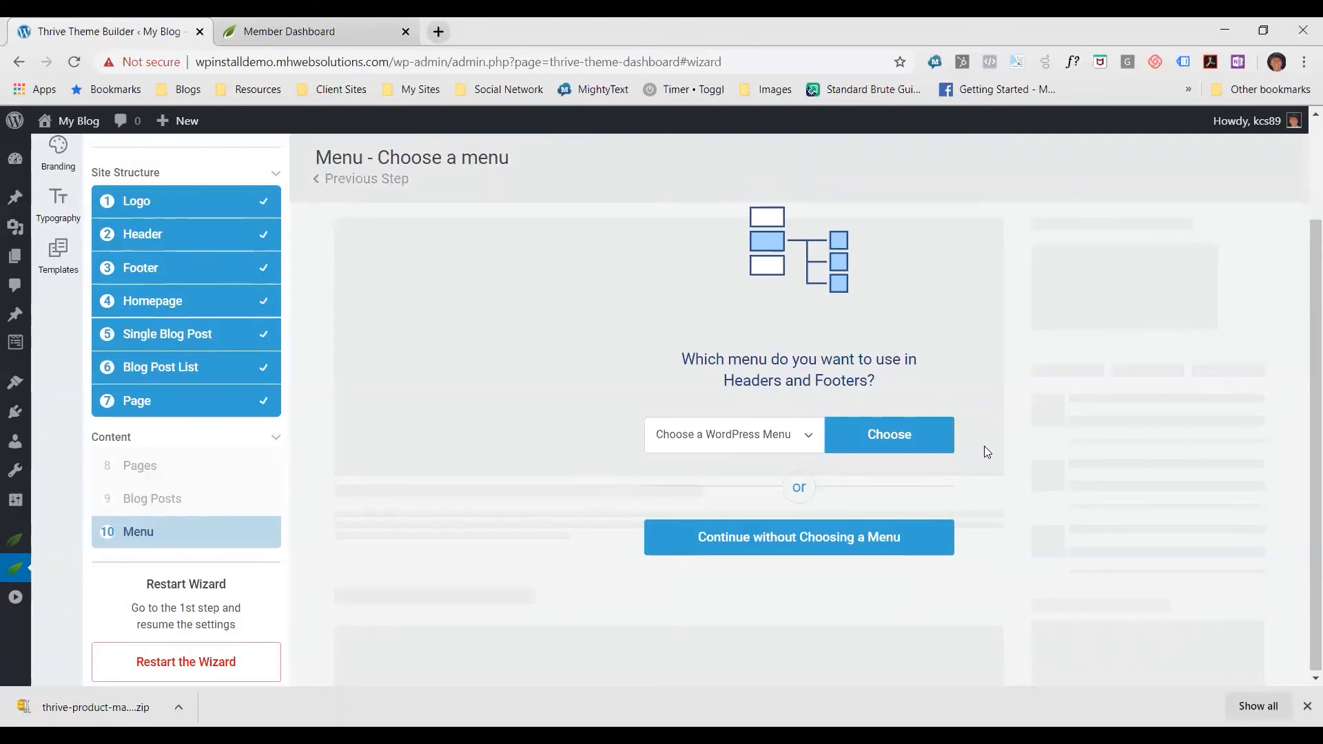
{"action": "left_click", "coordinate": [805, 438]}
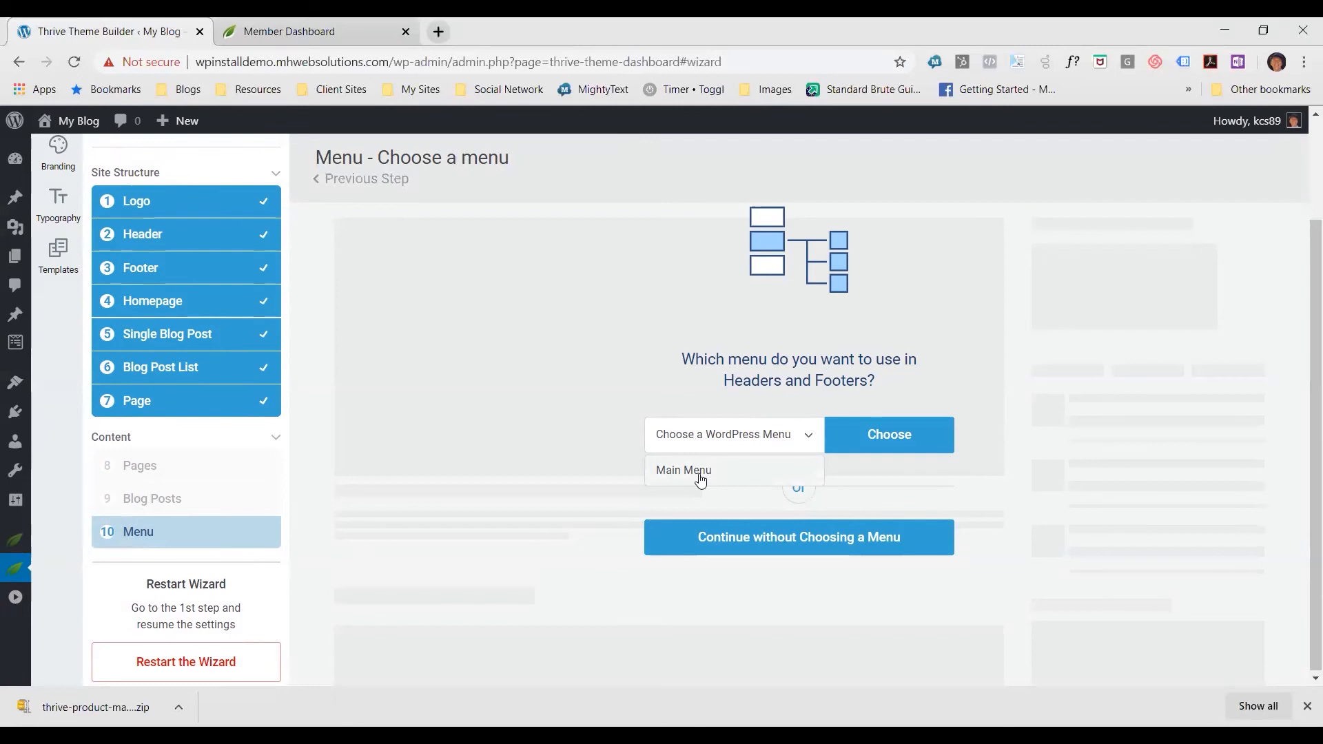
{"action": "left_click", "coordinate": [701, 475]}
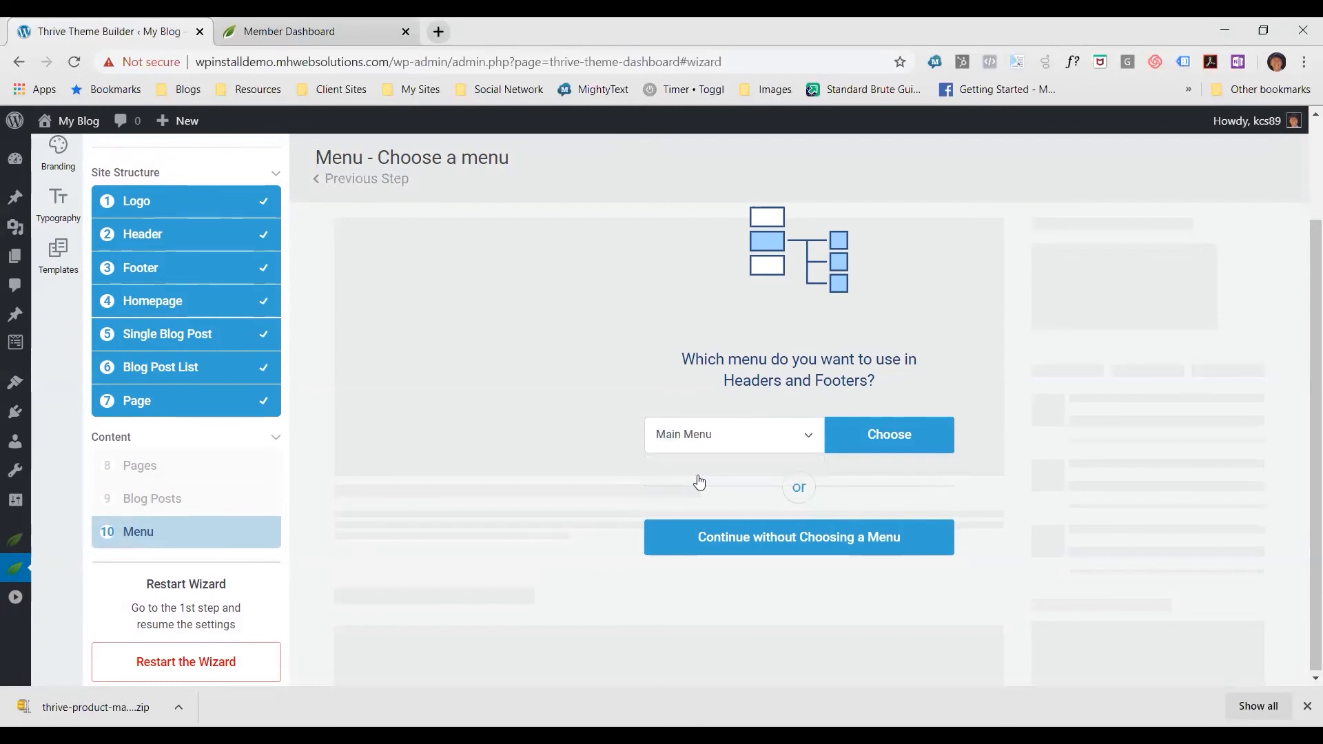
{"action": "left_click", "coordinate": [889, 435]}
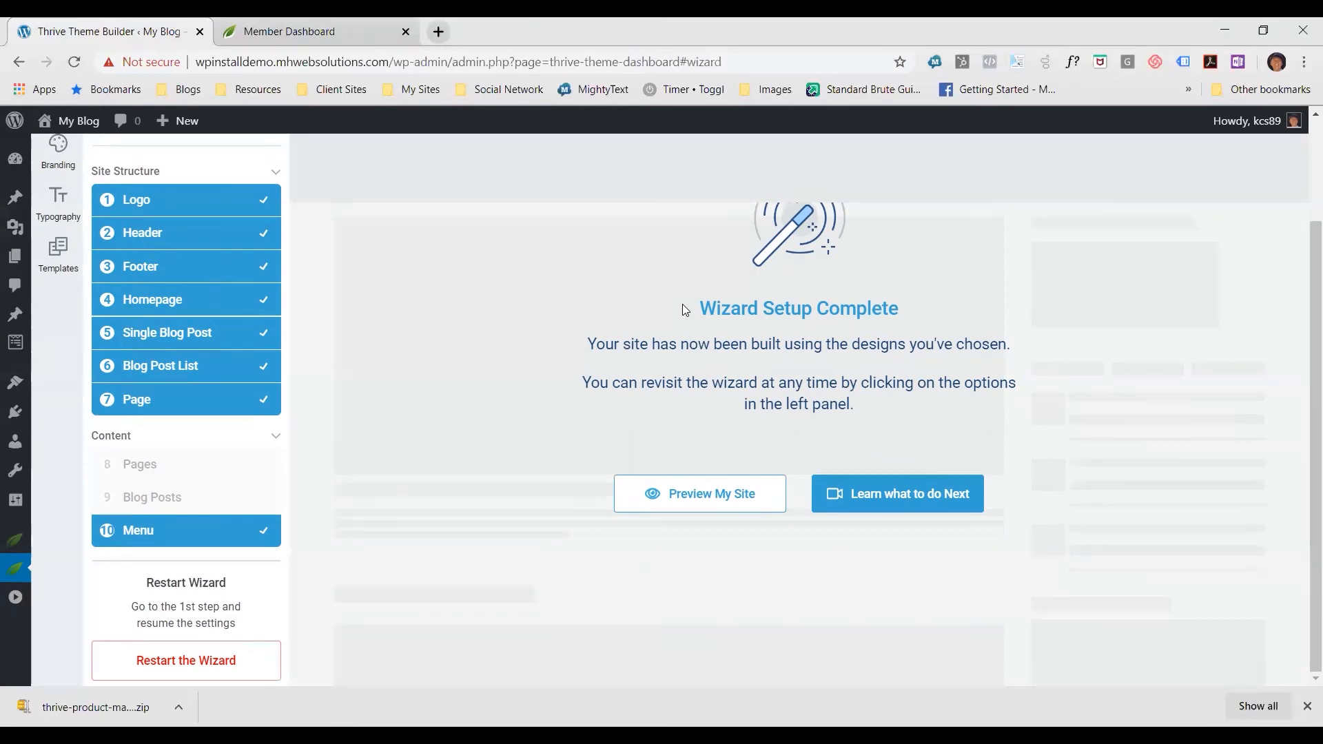
Preview the site and examine its homepage header, posts and sidebar
{"action": "scroll", "coordinate": [693, 499], "scroll_direction": "up", "scroll_amount": 1}
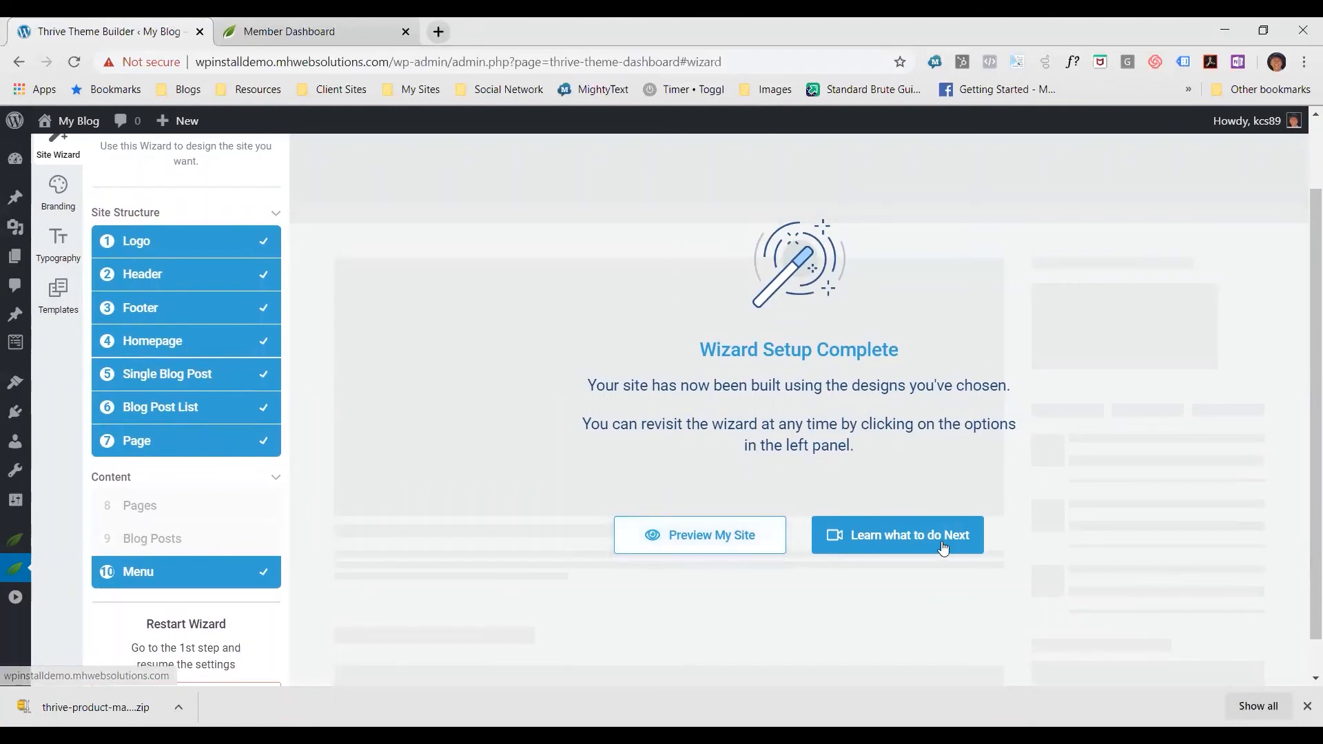
{"action": "left_click", "coordinate": [716, 541]}
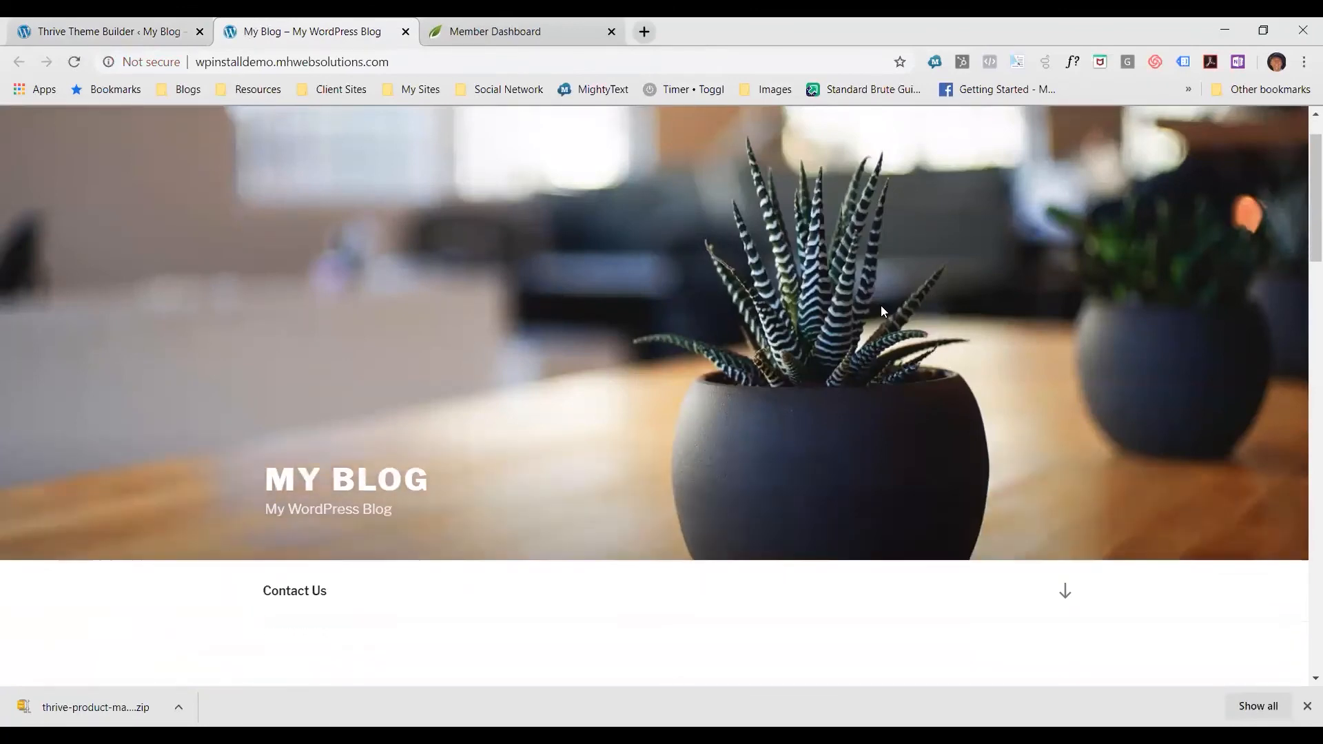
{"action": "scroll", "coordinate": [900, 299], "scroll_direction": "down", "scroll_amount": 15}
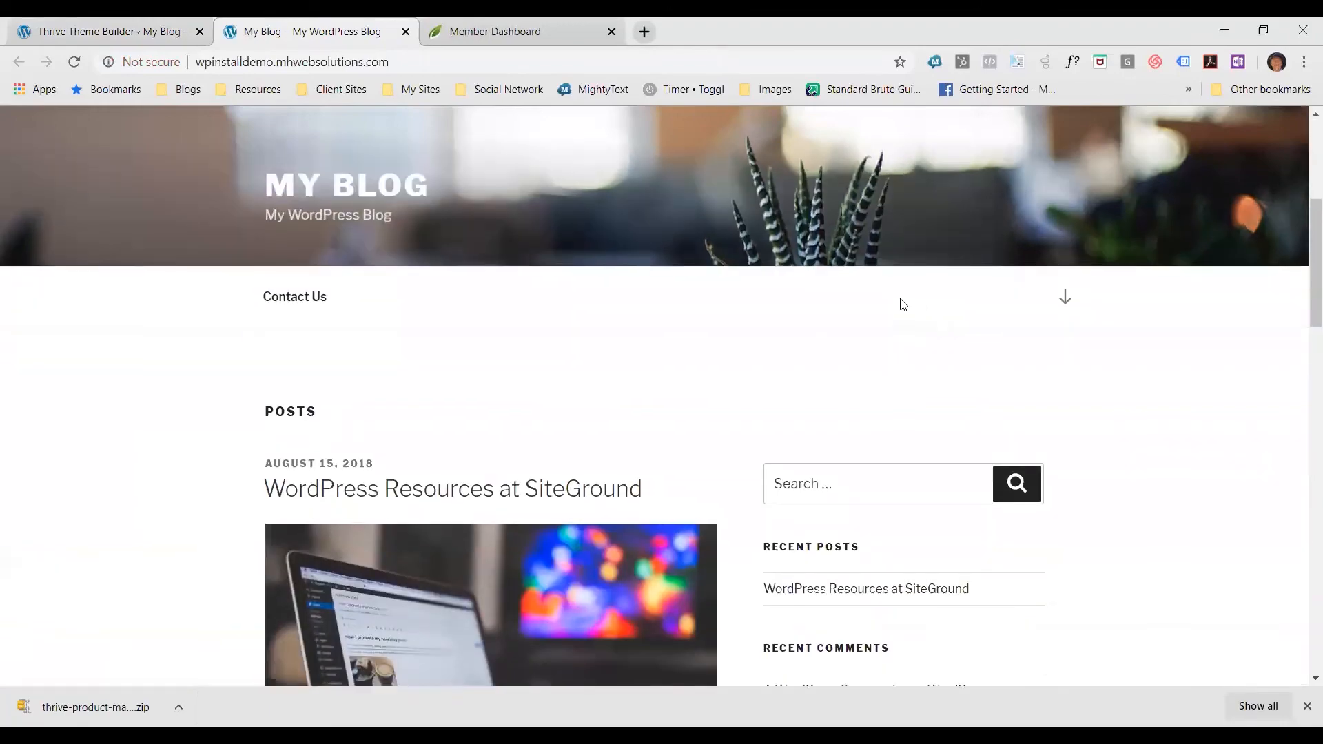
{"action": "scroll", "coordinate": [906, 312], "scroll_direction": "down", "scroll_amount": 5}
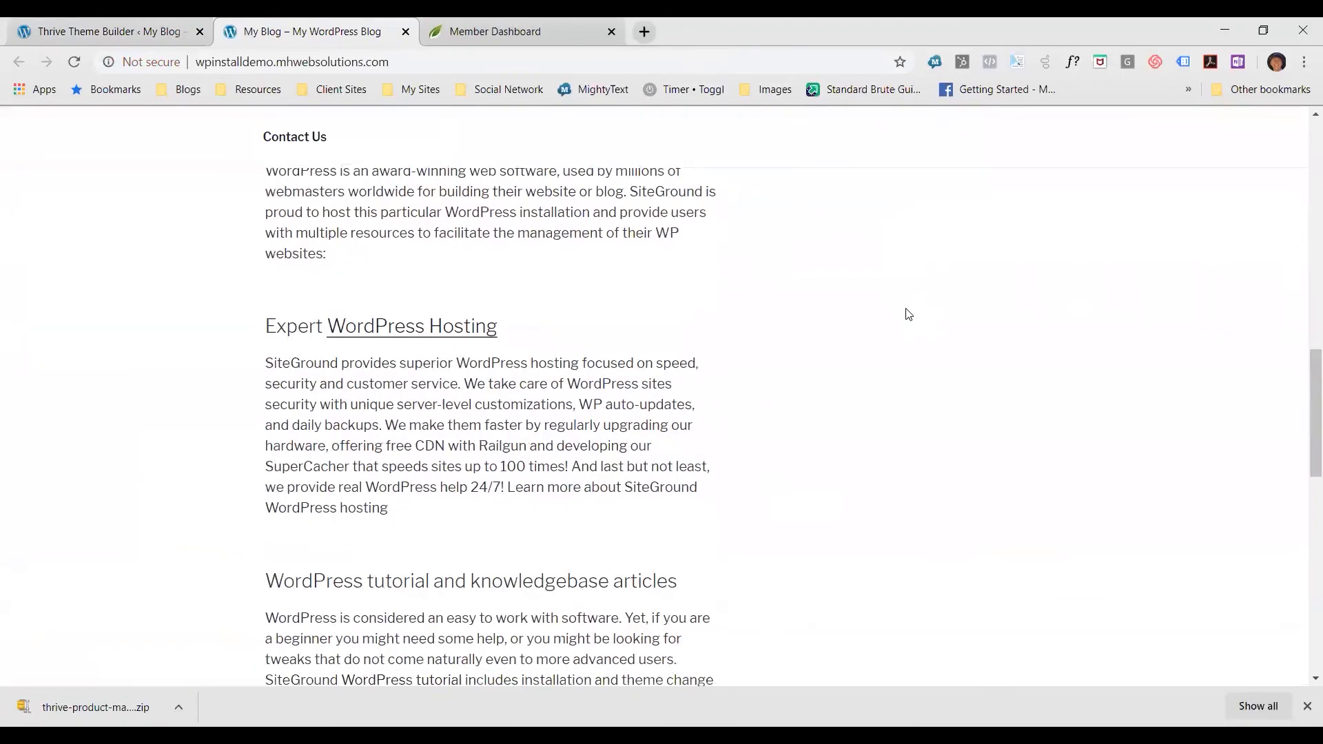
{"action": "scroll", "coordinate": [936, 296], "scroll_direction": "up", "scroll_amount": 20}
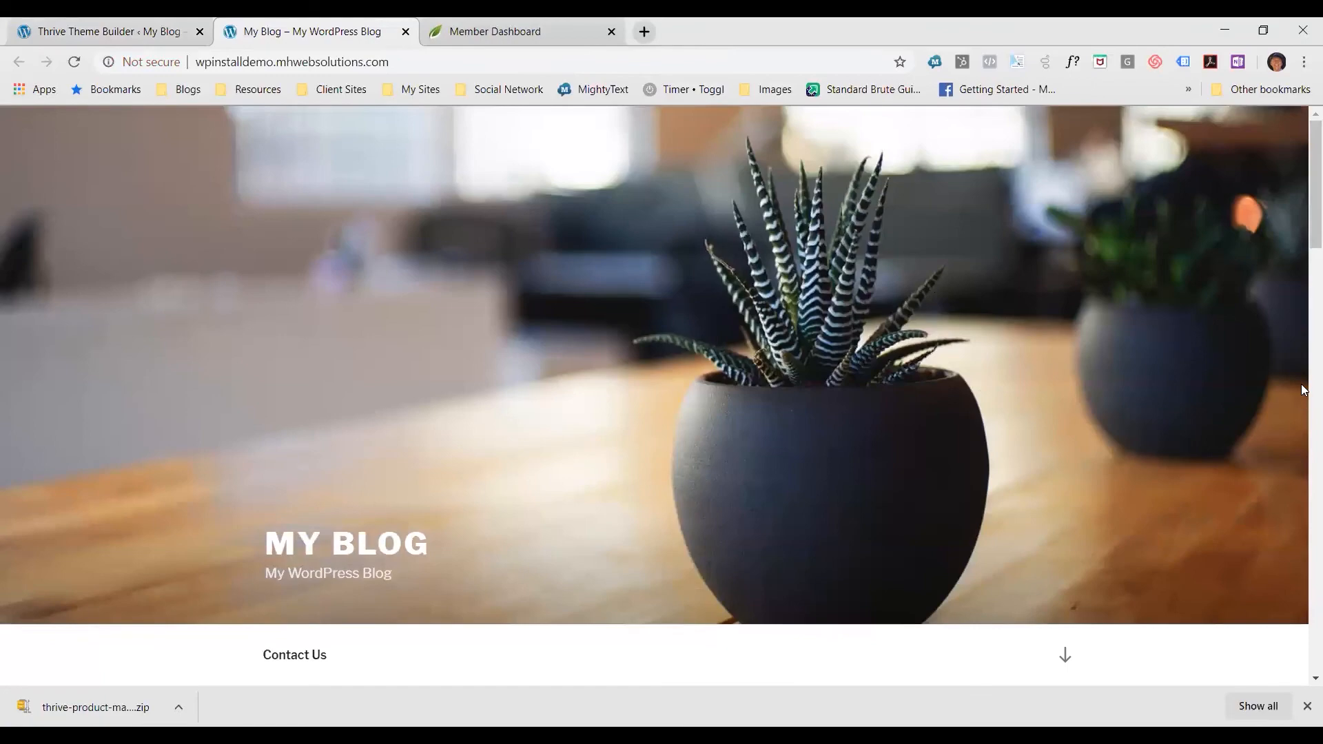
{"action": "scroll", "coordinate": [1165, 333], "scroll_direction": "down", "scroll_amount": 20}
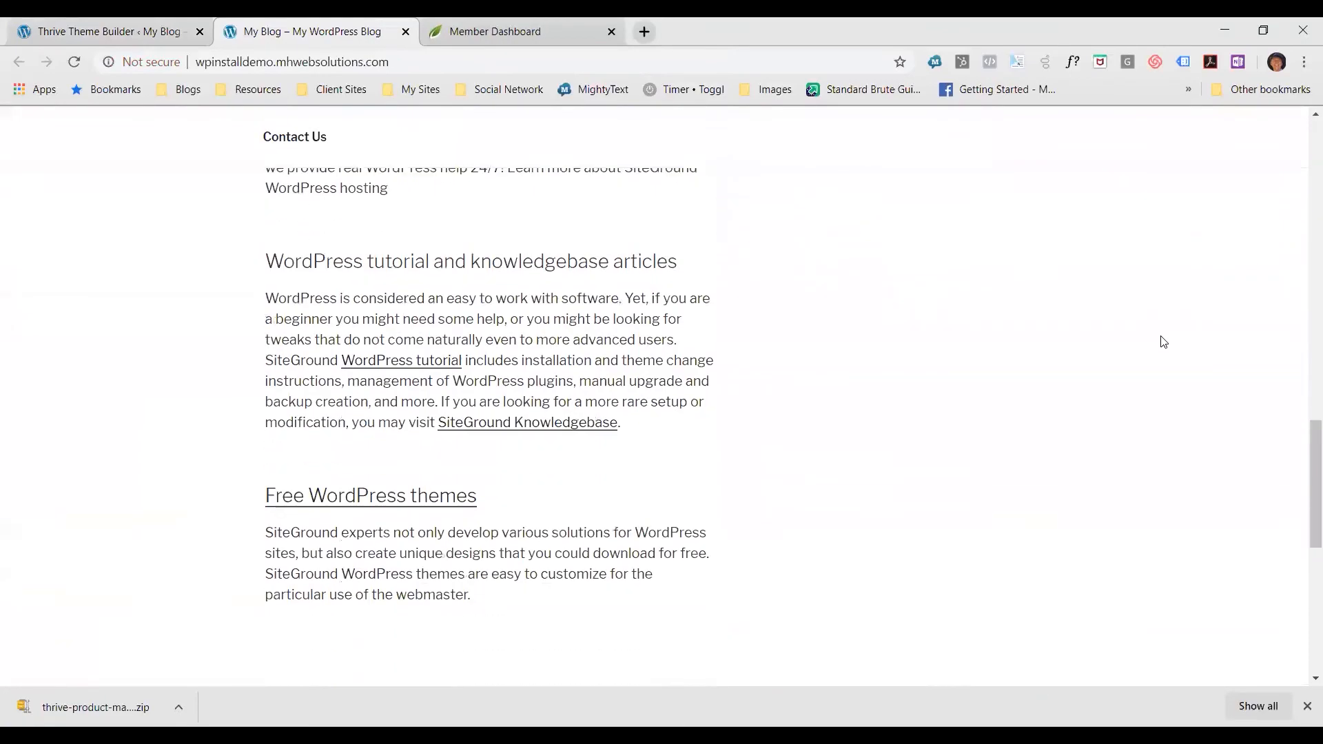
{"action": "scroll", "coordinate": [1062, 346], "scroll_direction": "up", "scroll_amount": 20}
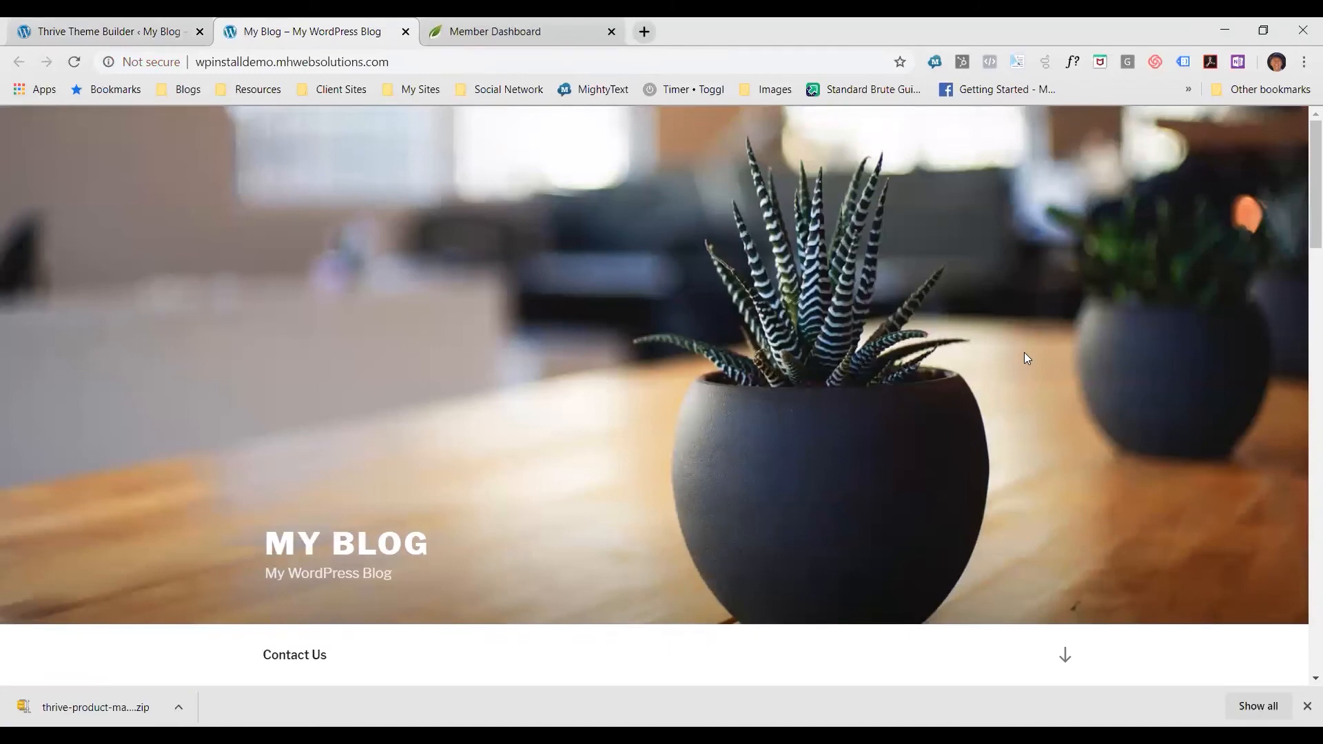
Return to the completed wizard, open the video on what to do next and pause it
{"action": "left_click", "coordinate": [84, 31]}
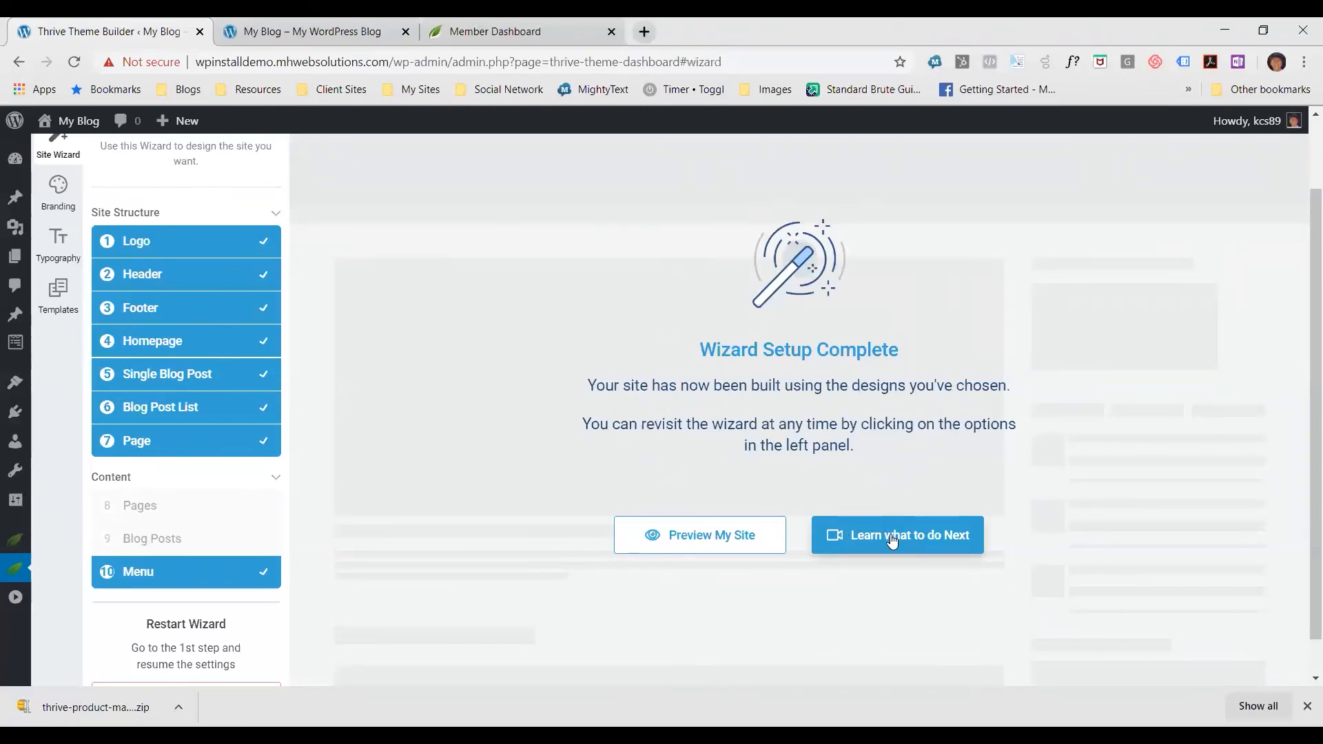
{"action": "left_click", "coordinate": [891, 536]}
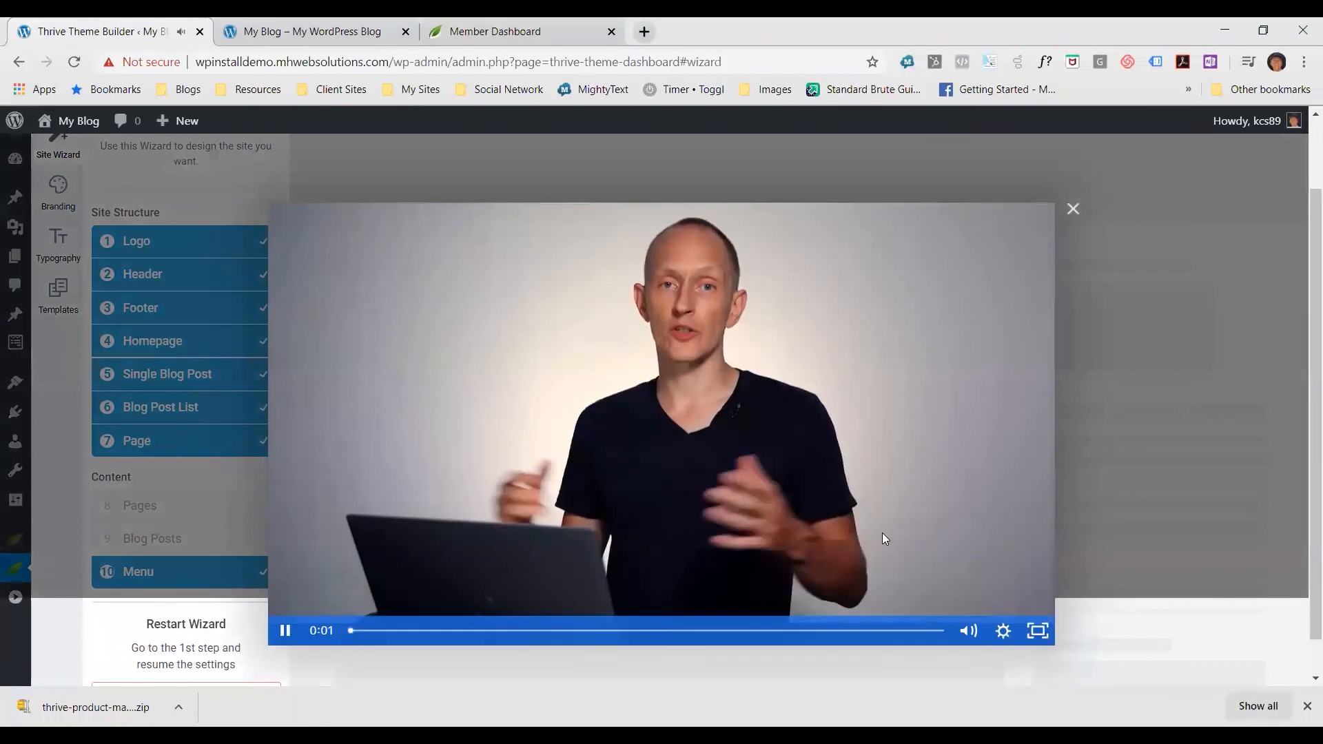
{"action": "left_click", "coordinate": [287, 632]}
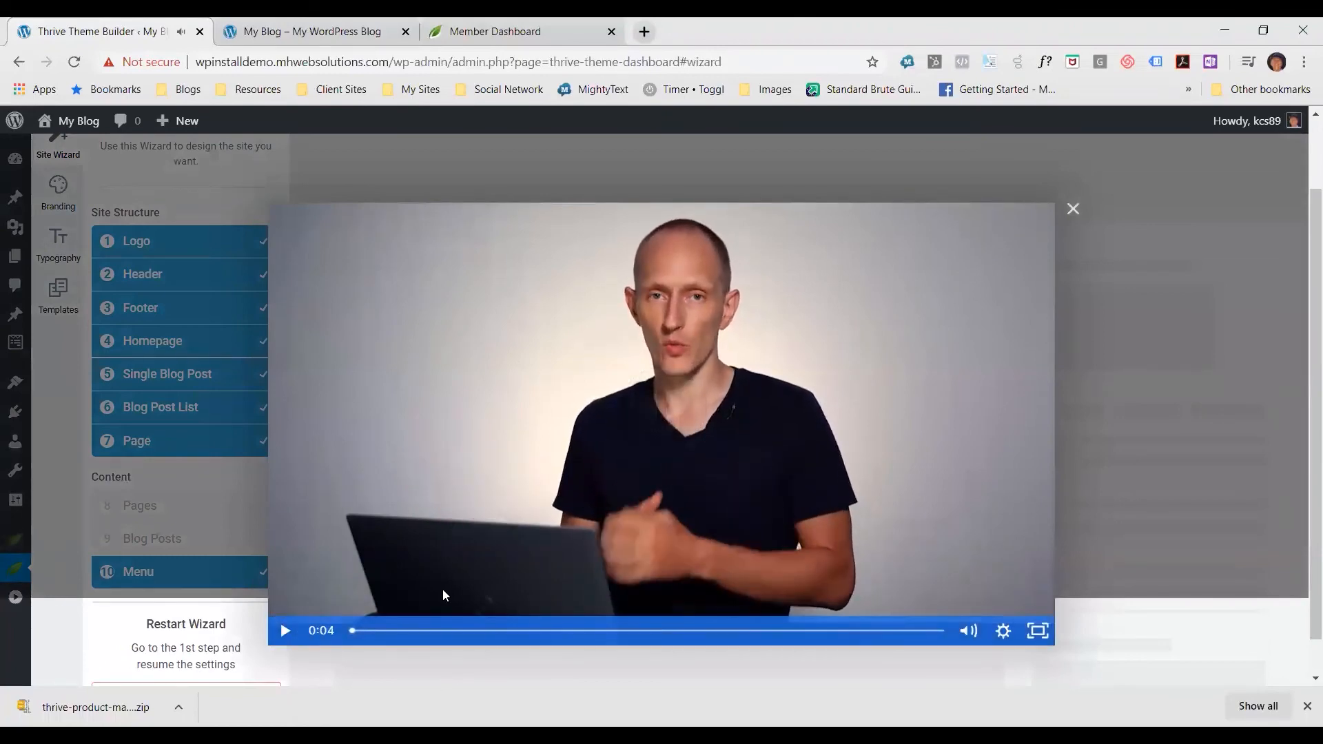